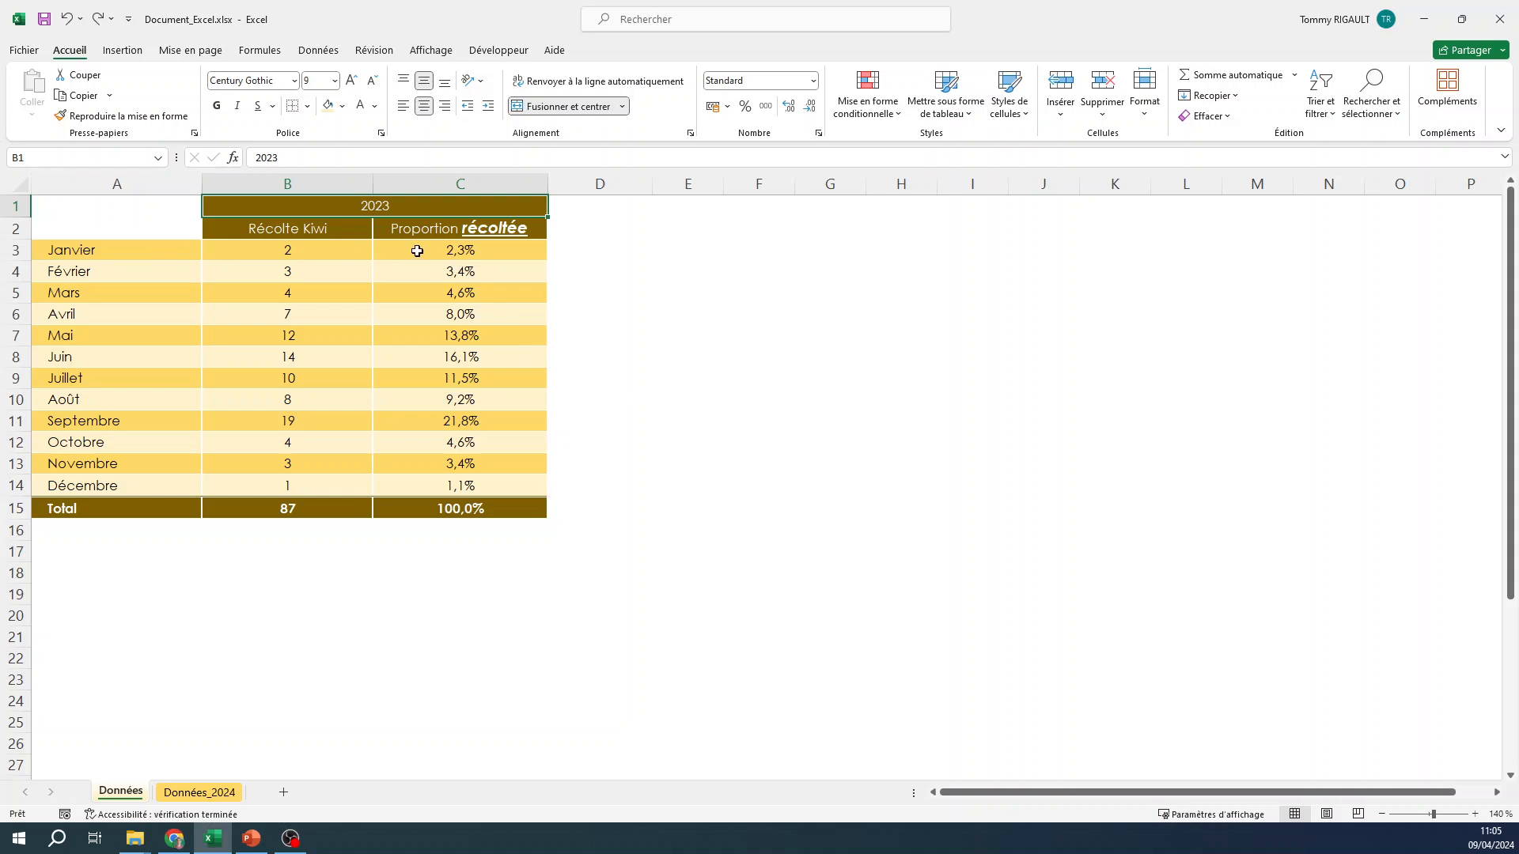
# - Examine the number formats of the month names, Récolte Kiwi values and proportions in rows 3 to 15
pyautogui.moveTo(315, 245); pyautogui.dragTo(332, 504)
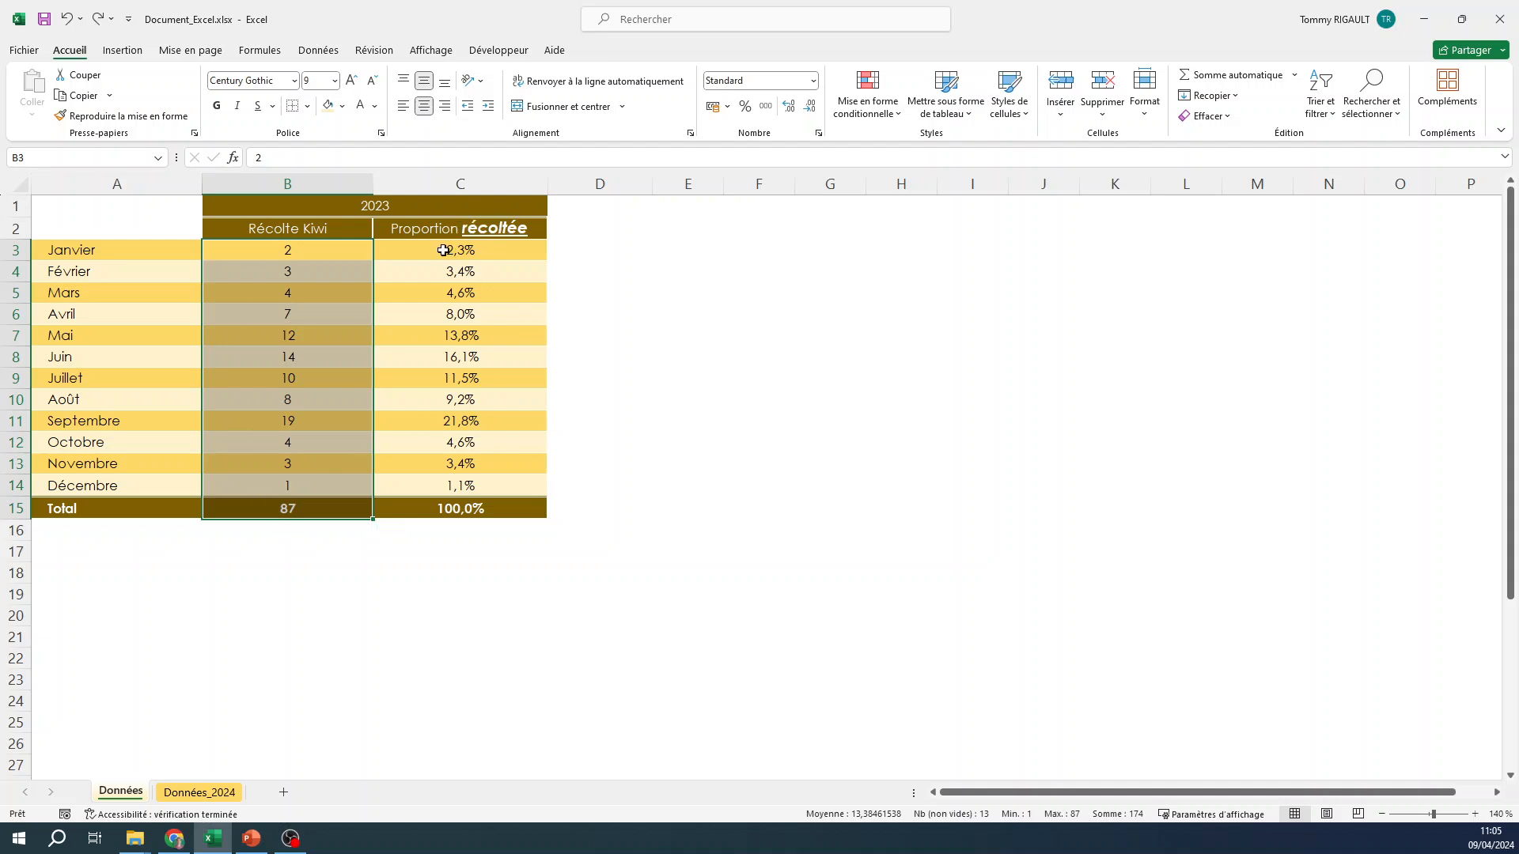
pyautogui.moveTo(444, 252); pyautogui.dragTo(437, 509)
pyautogui.moveTo(95, 252); pyautogui.dragTo(91, 515)
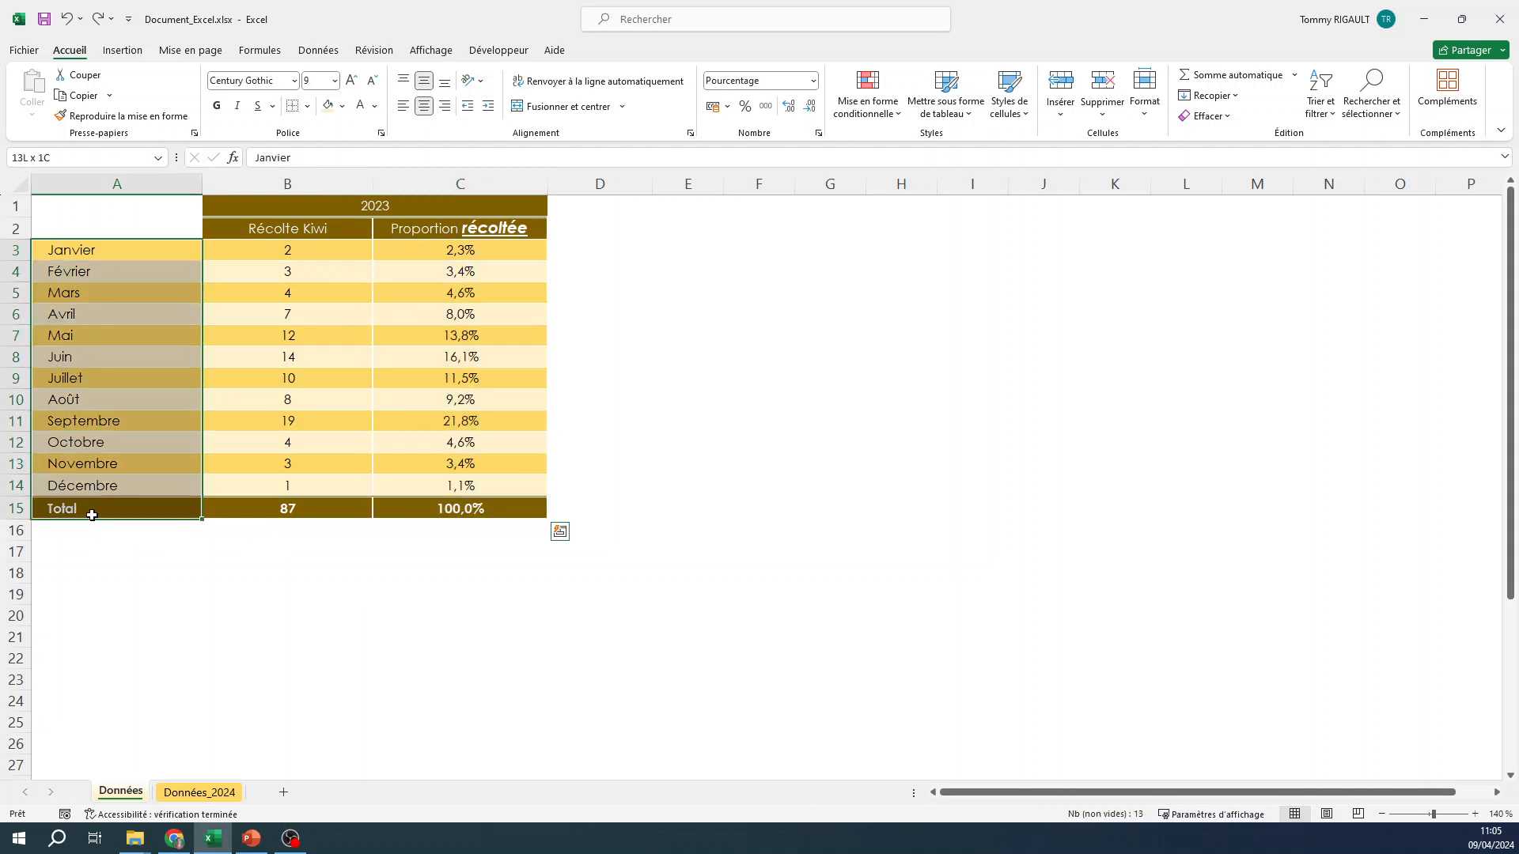
pyautogui.click(826, 436)
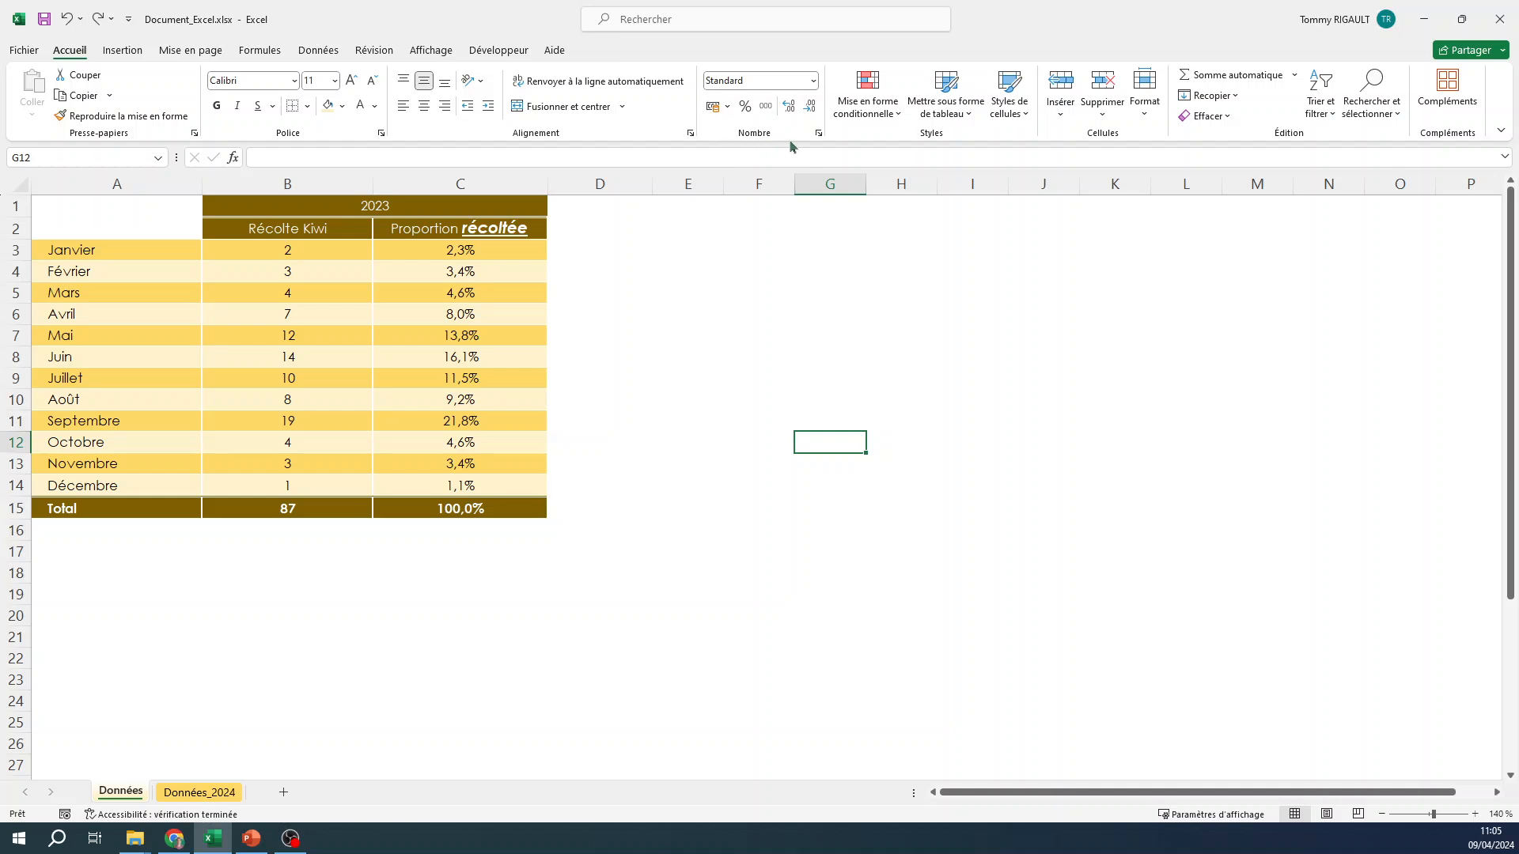
pyautogui.click(1168, 402)
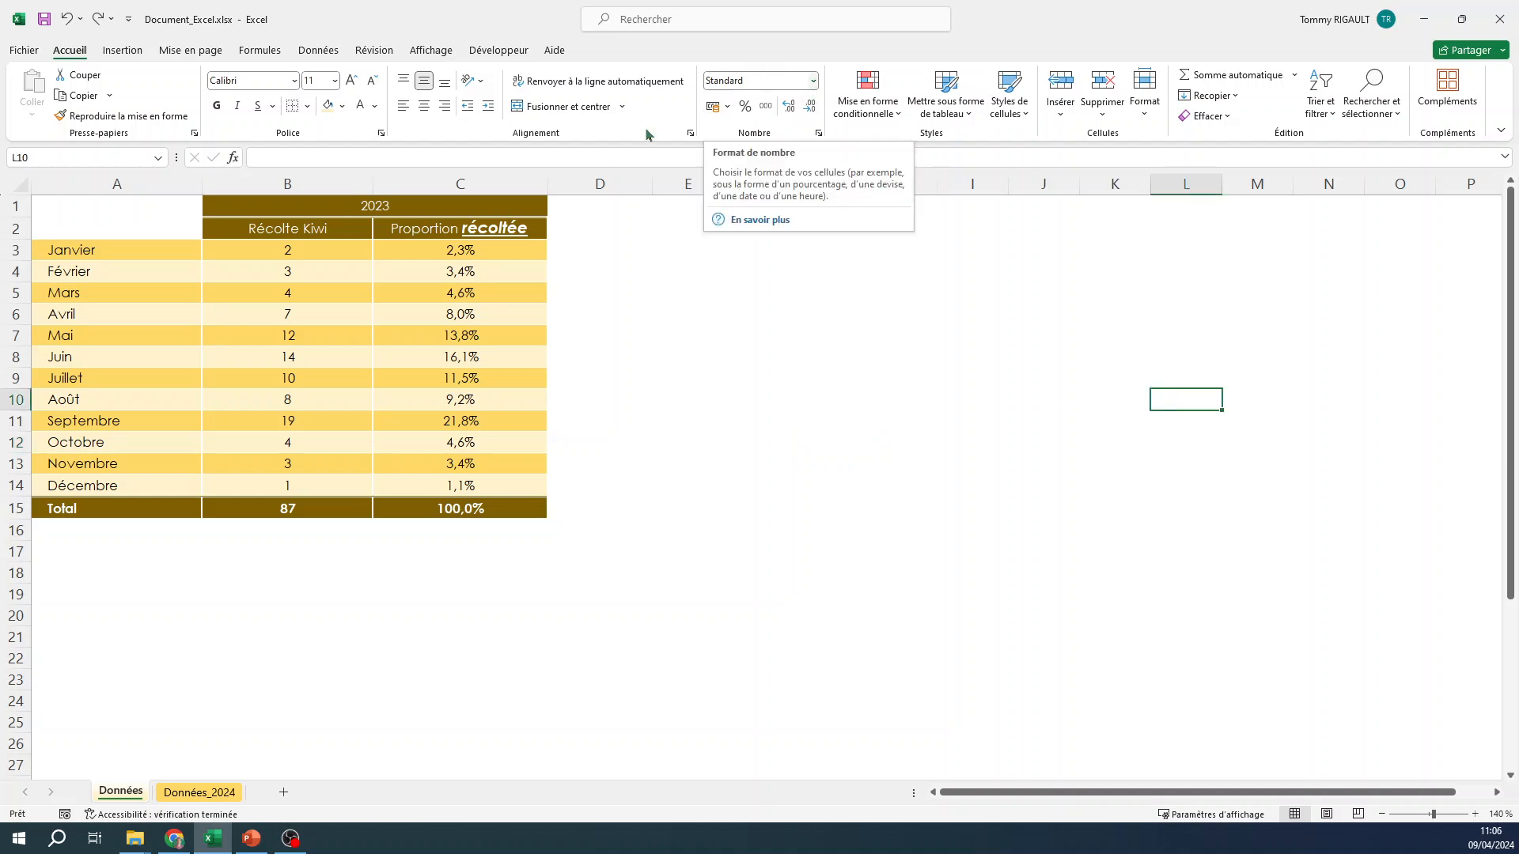
pyautogui.click(462, 253)
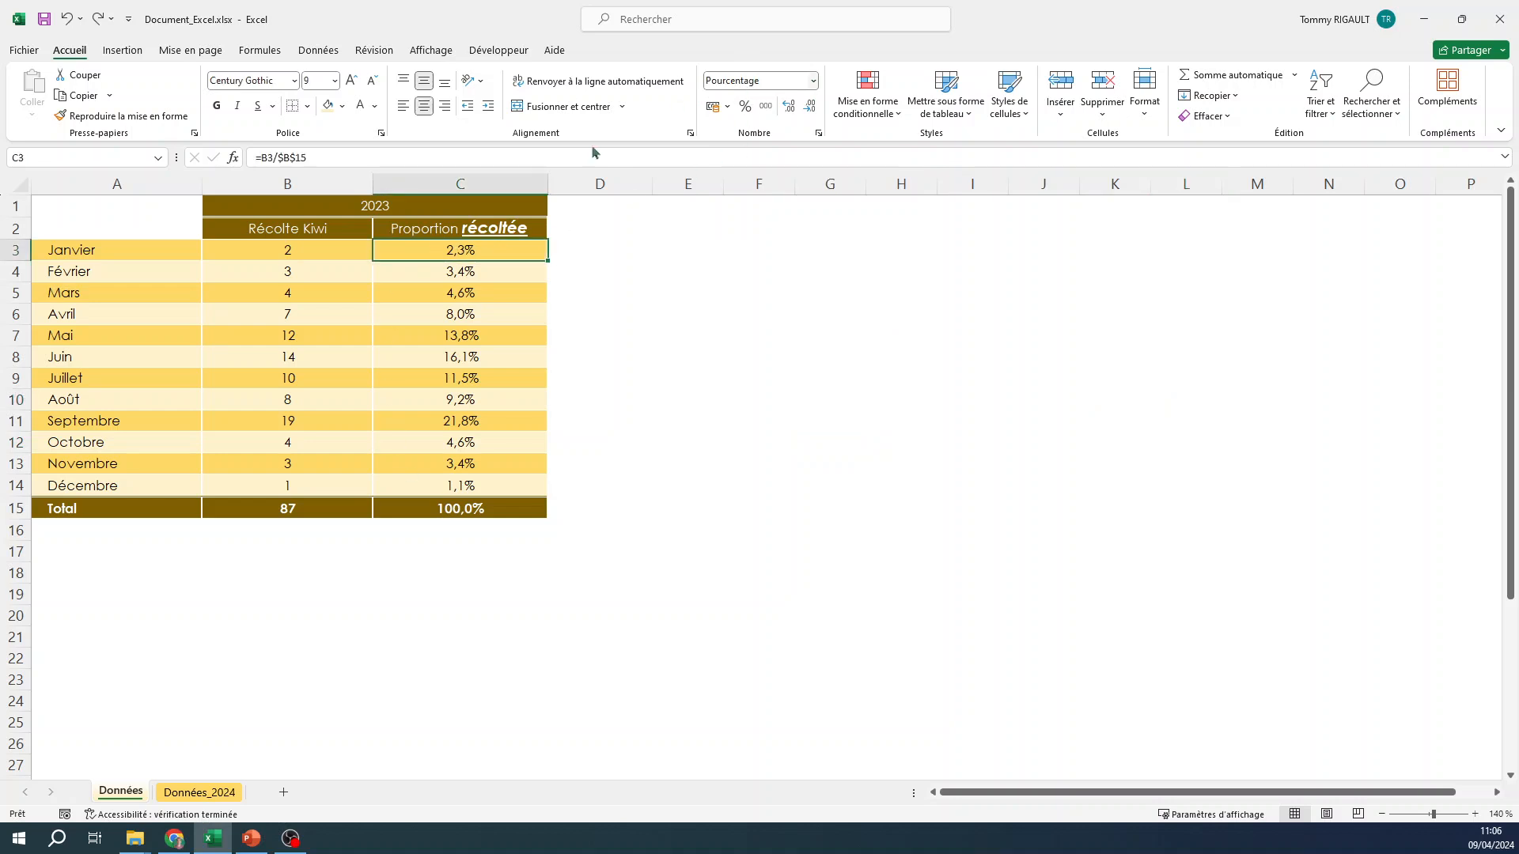
pyautogui.click(332, 252)
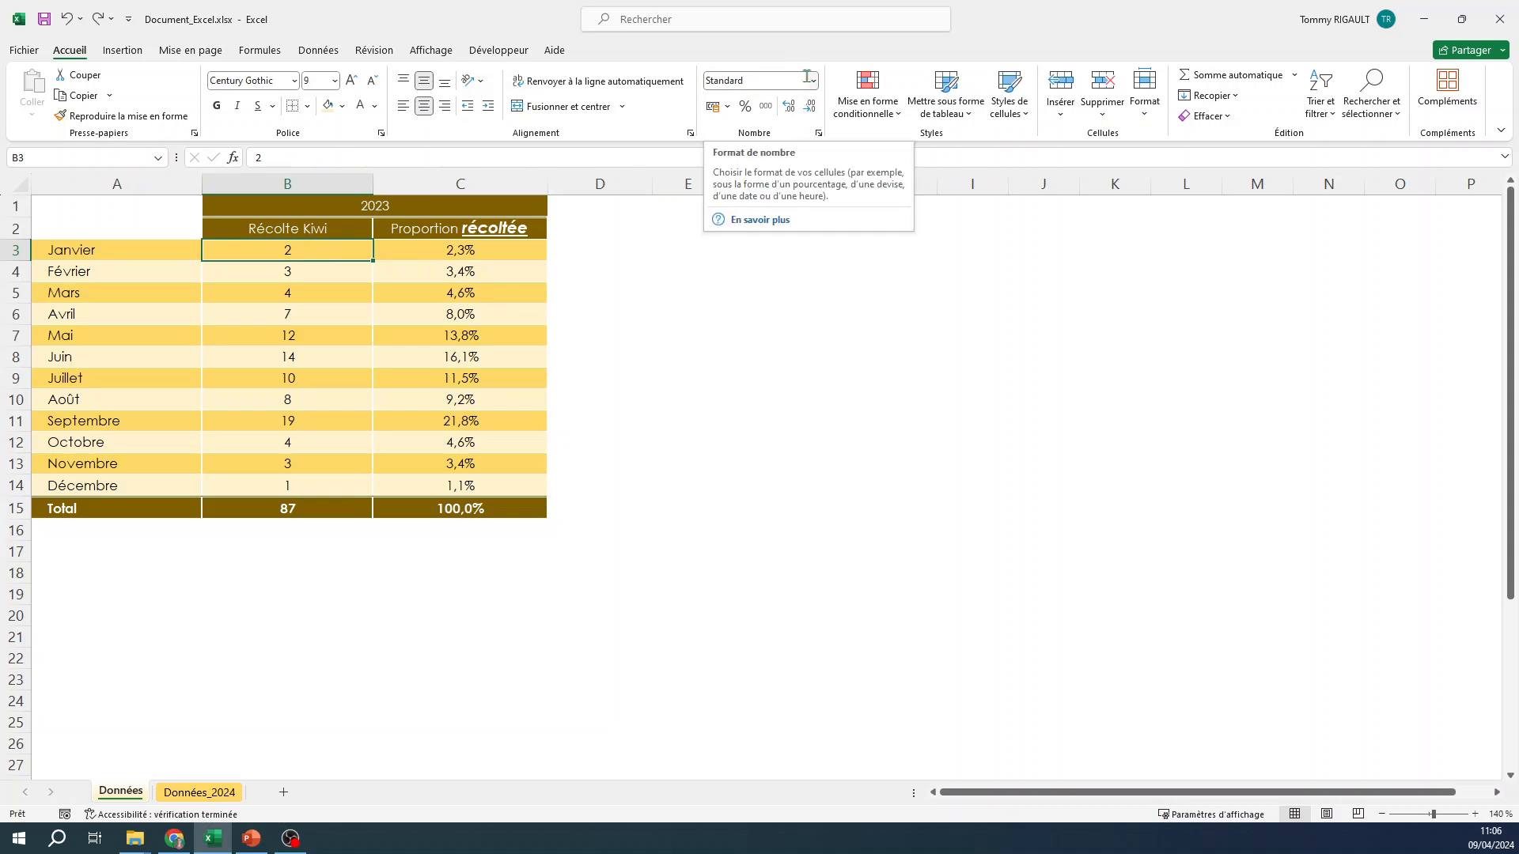
pyautogui.click(112, 249)
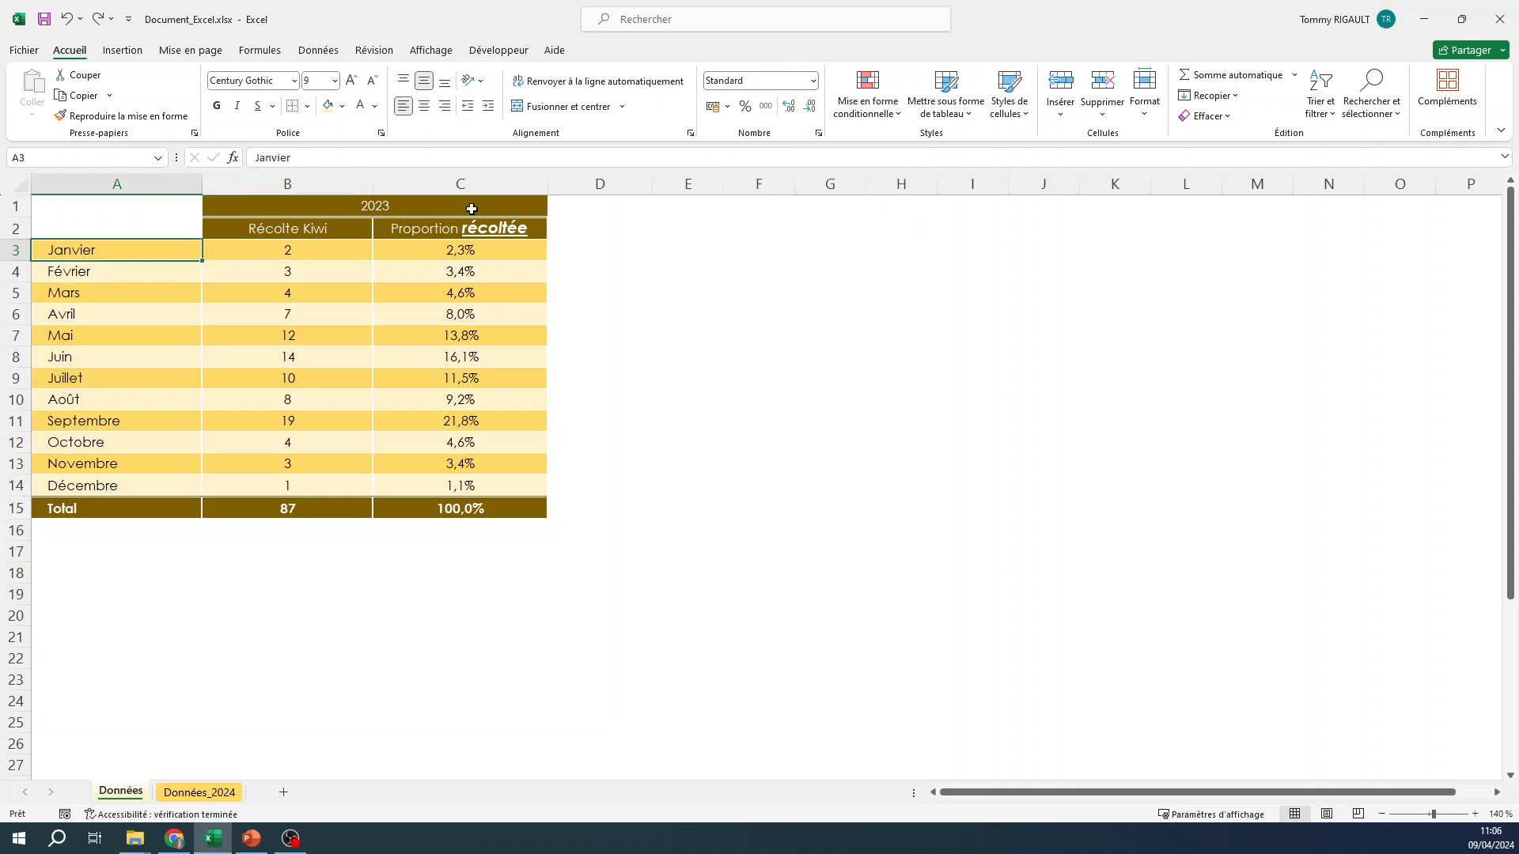
# - Apply the Texte number format to the month names and Total label in A3:A15
pyautogui.moveTo(156, 249); pyautogui.dragTo(126, 507)
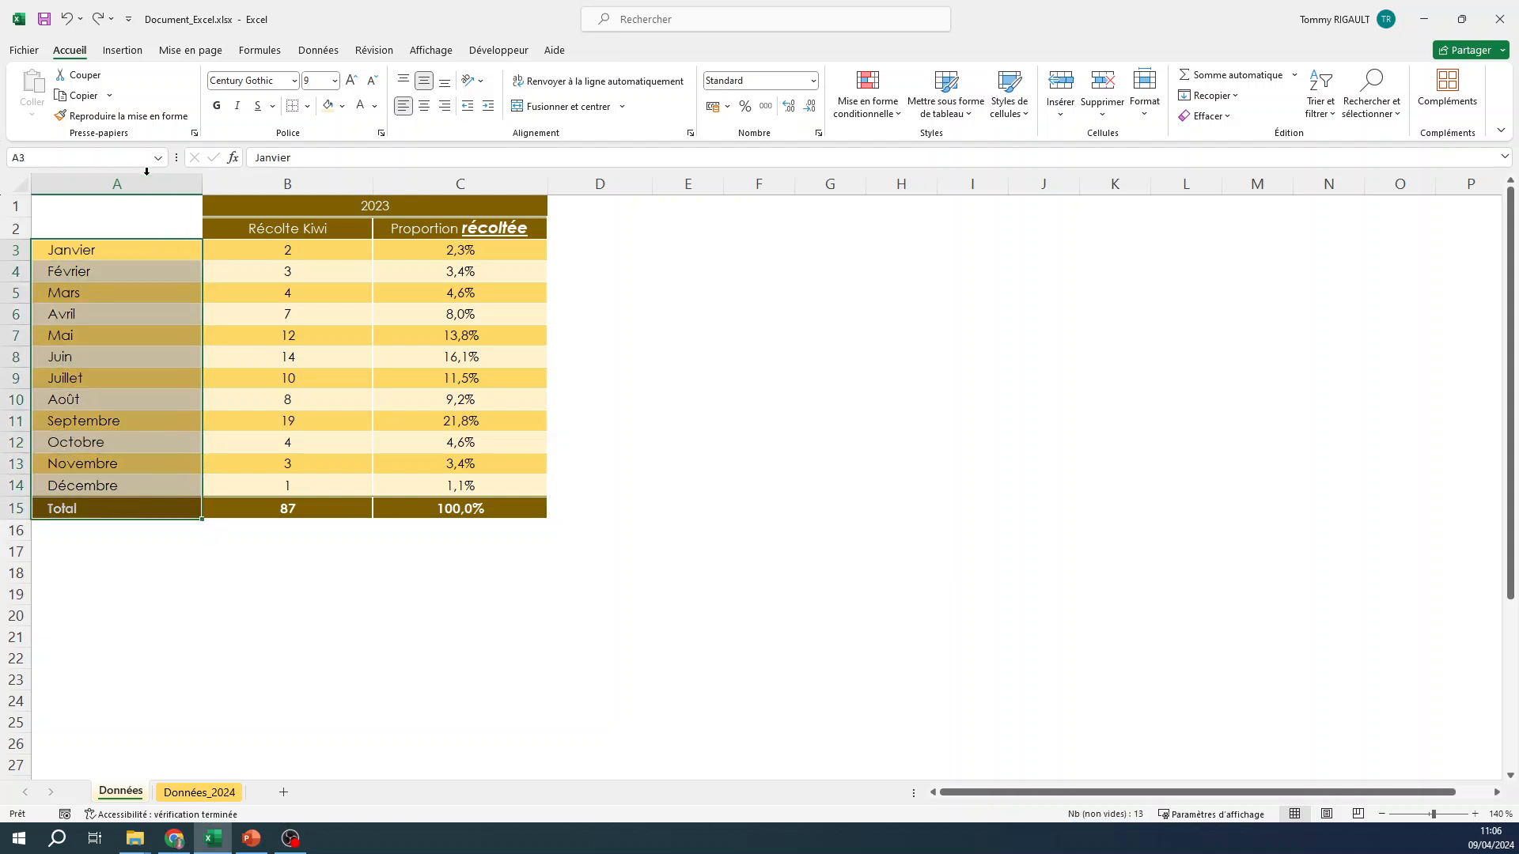
pyautogui.click(813, 80)
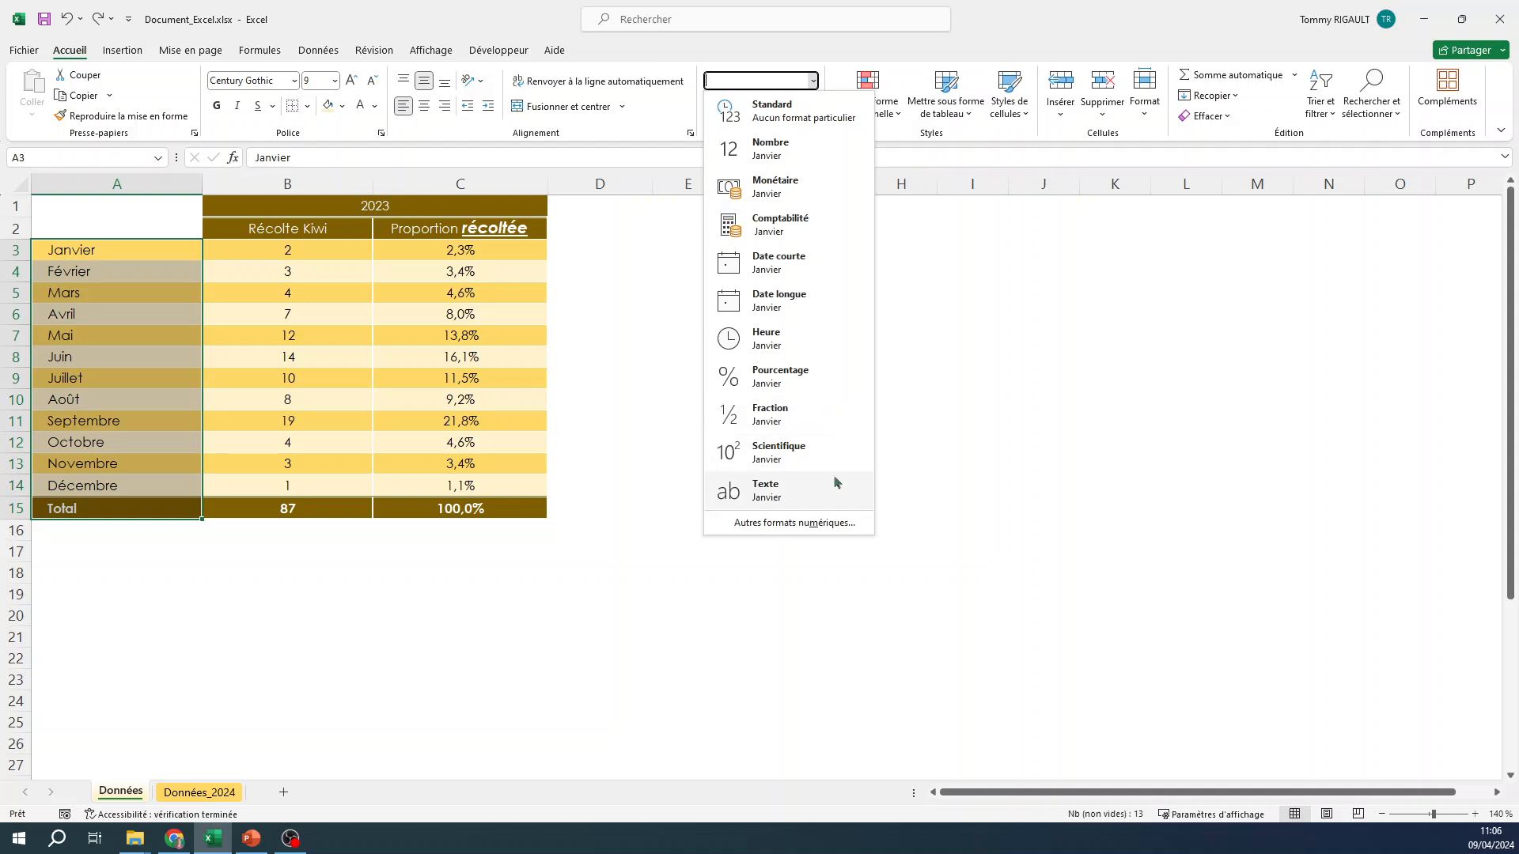
pyautogui.click(773, 497)
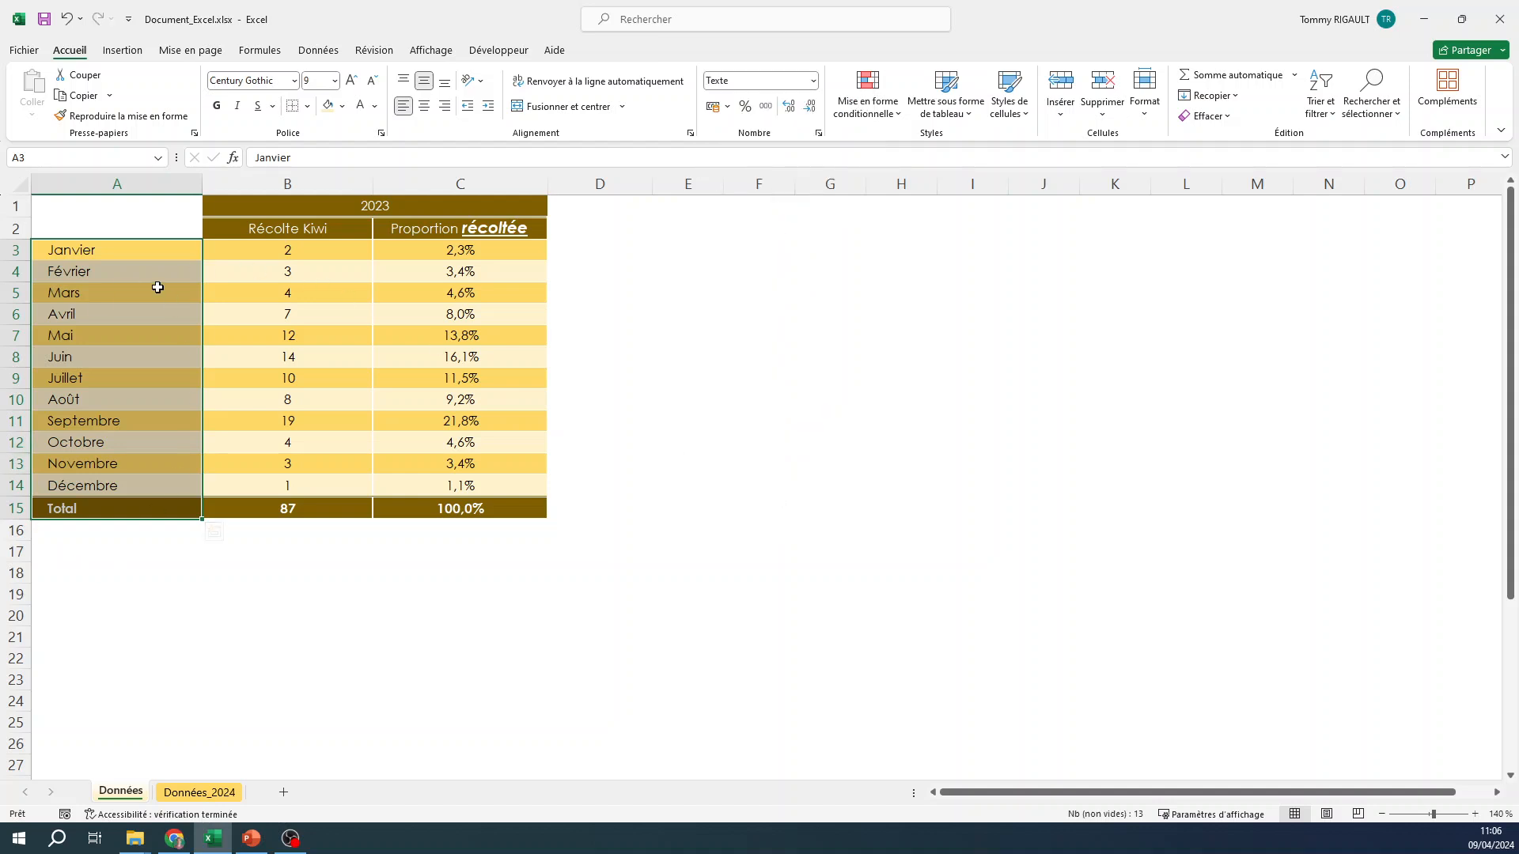
# - Apply the Nombre format to the Récolte Kiwi values in B3:B15
pyautogui.moveTo(278, 245); pyautogui.dragTo(291, 508)
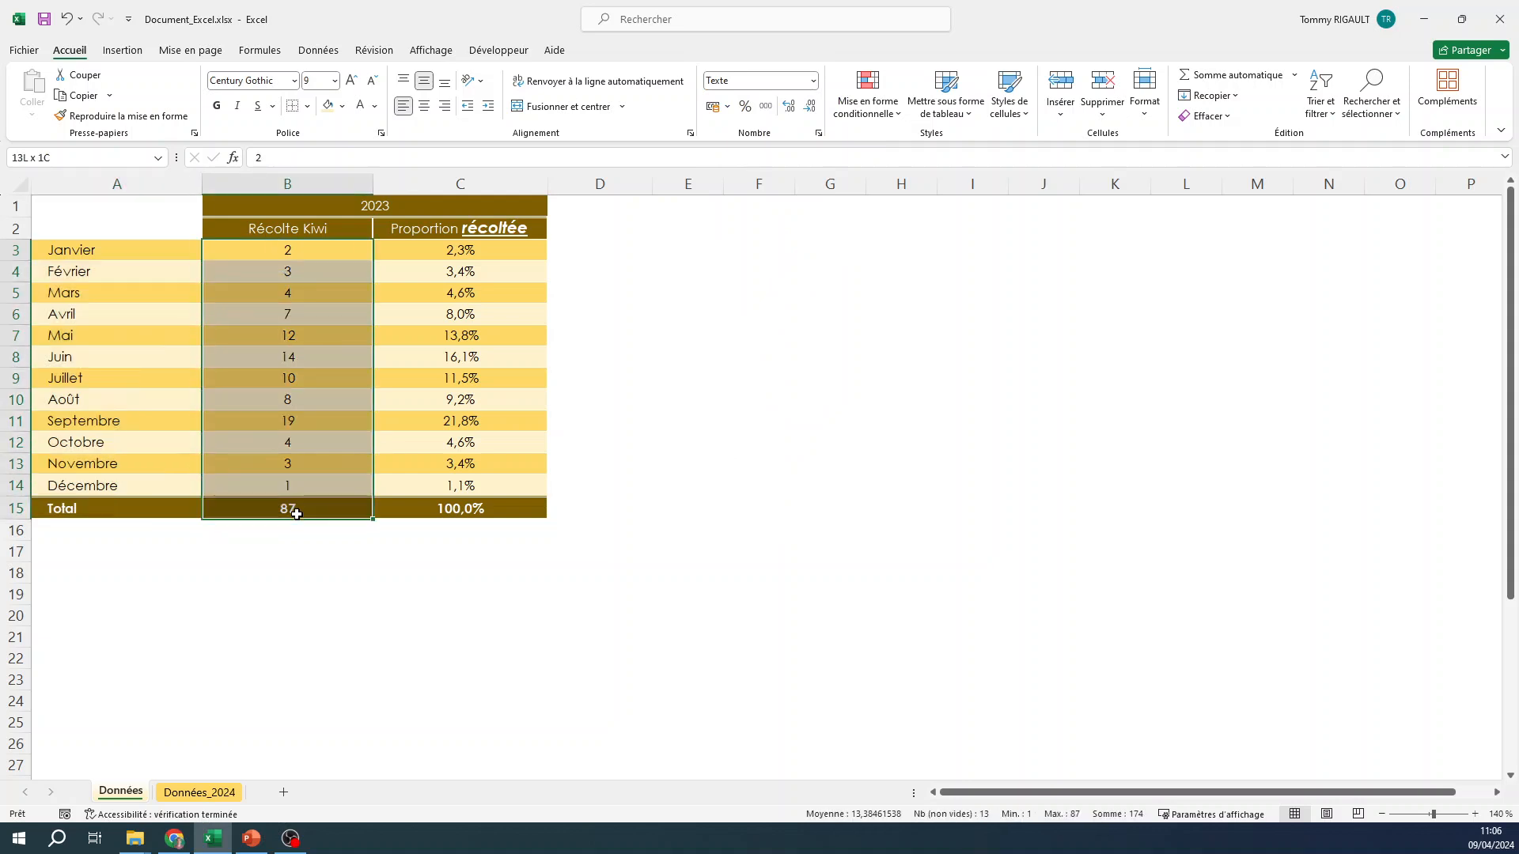
pyautogui.click(813, 80)
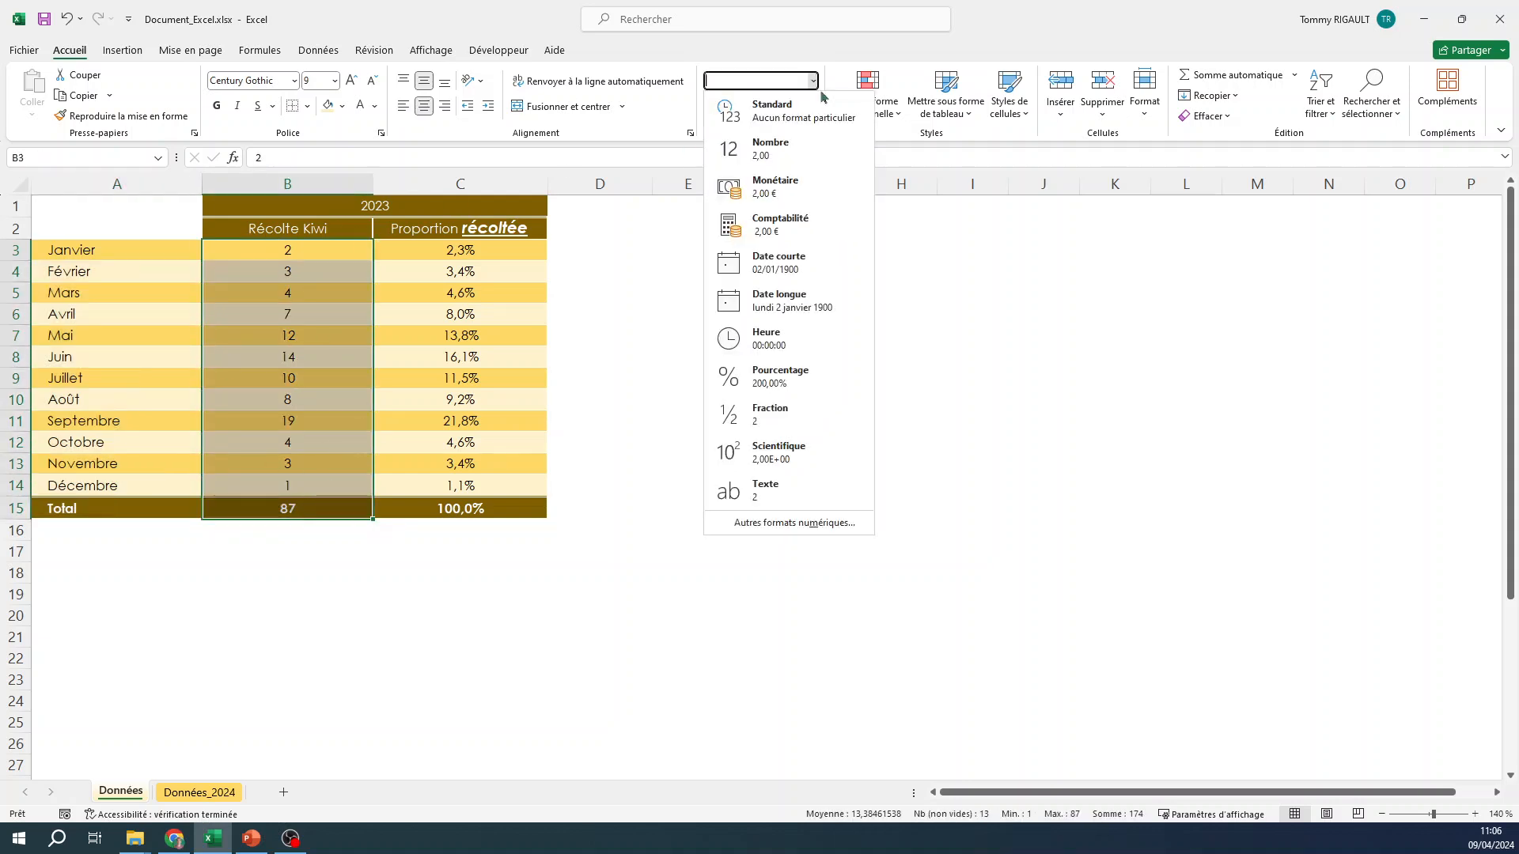
pyautogui.click(797, 159)
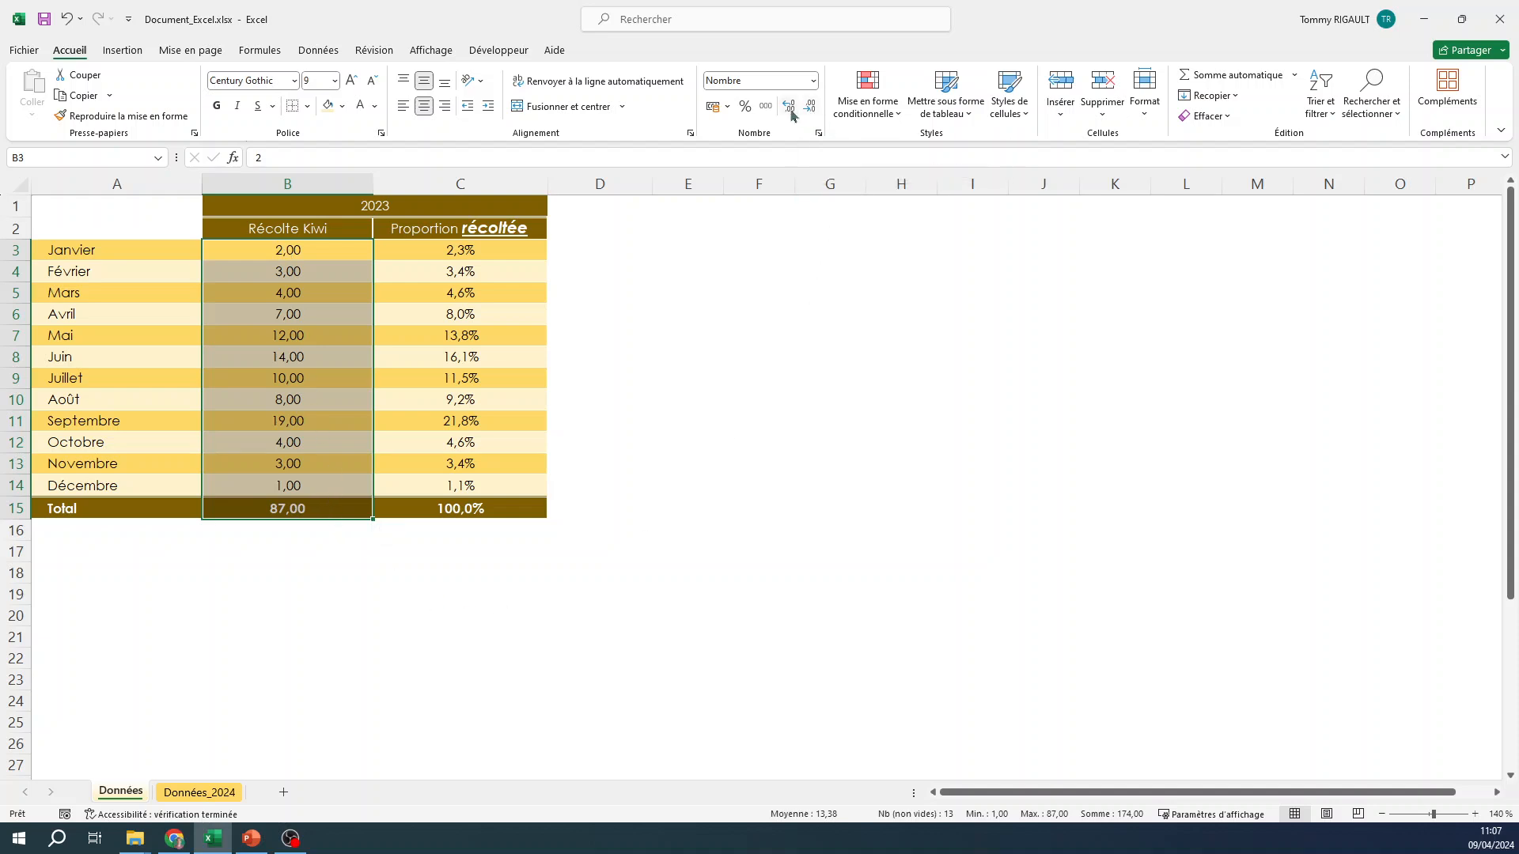
# - Extend the Récolte Kiwi values in B3:B15 to five decimal places and reduce them to one
pyautogui.click(791, 112)
pyautogui.click(791, 112)
pyautogui.click(791, 112)
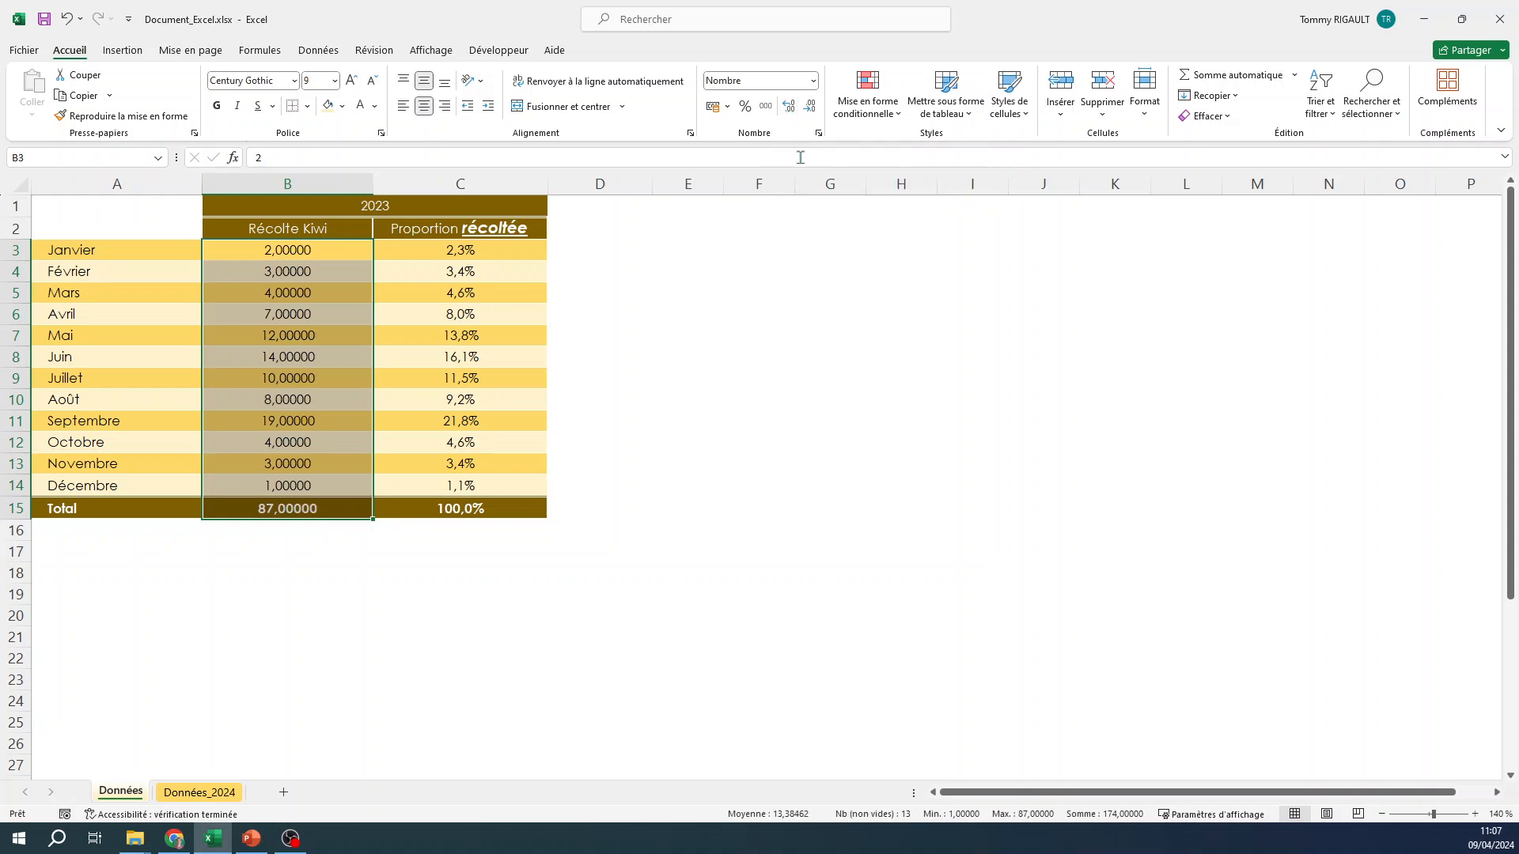
pyautogui.click(811, 112)
pyautogui.click(812, 112)
pyautogui.click(811, 112)
pyautogui.click(812, 113)
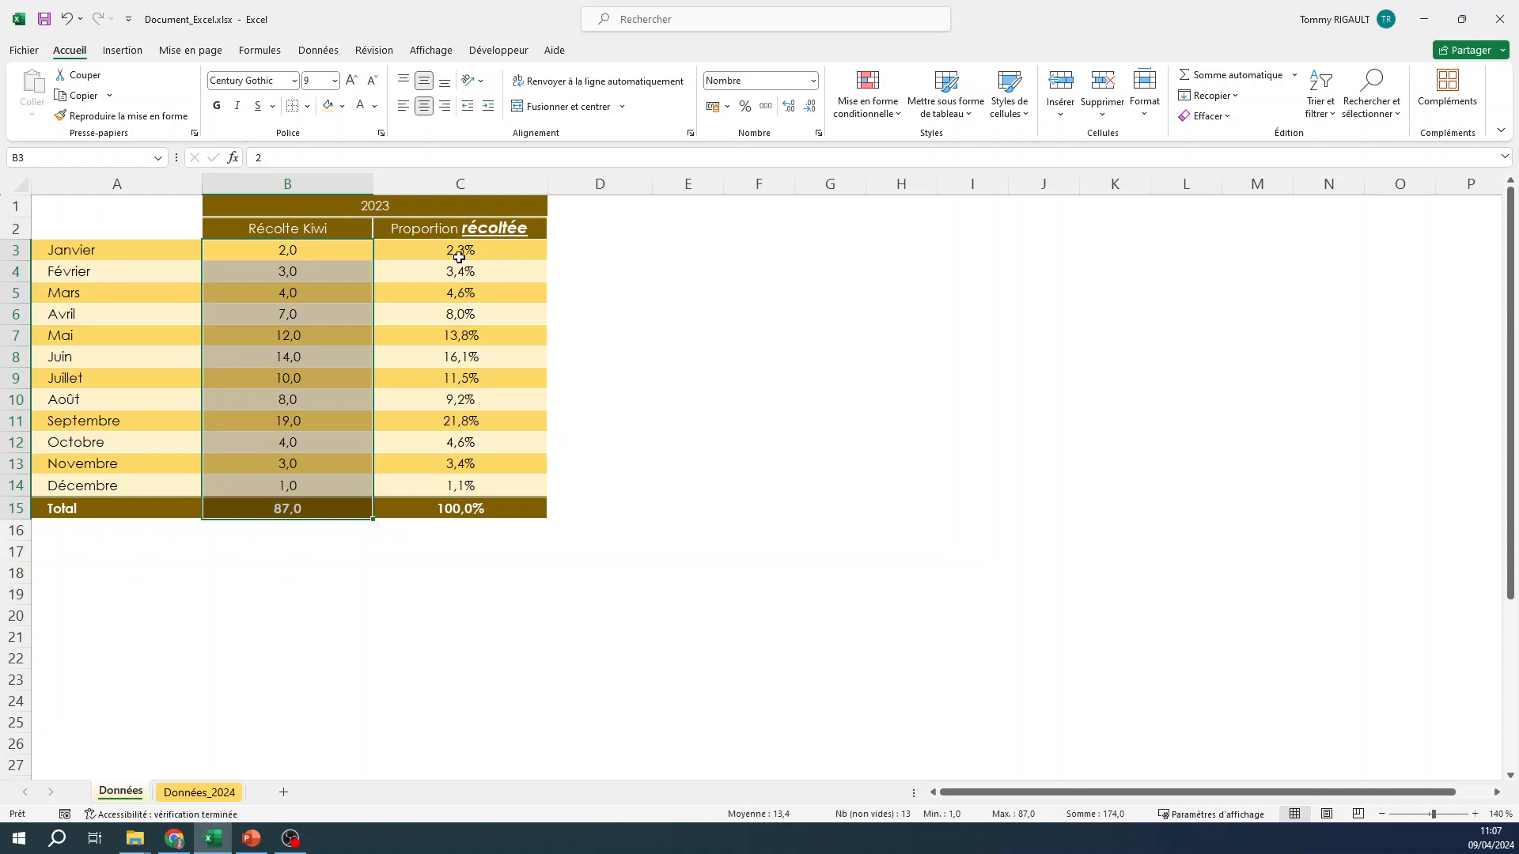
# - Format the proportions in C3:C15 as Nombre with three decimal places
pyautogui.moveTo(463, 263); pyautogui.dragTo(477, 502)
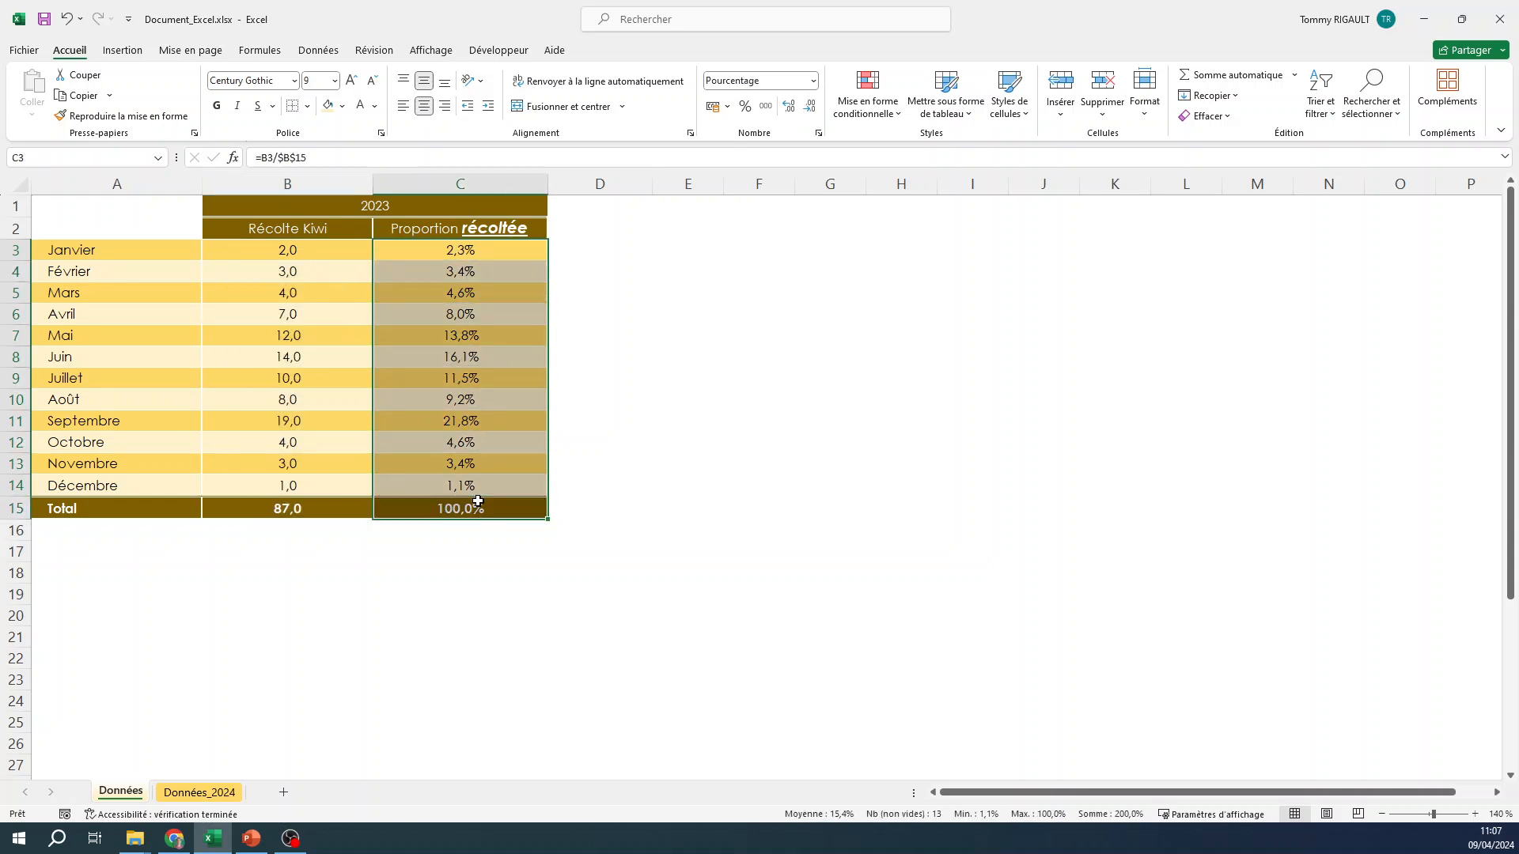
pyautogui.click(814, 81)
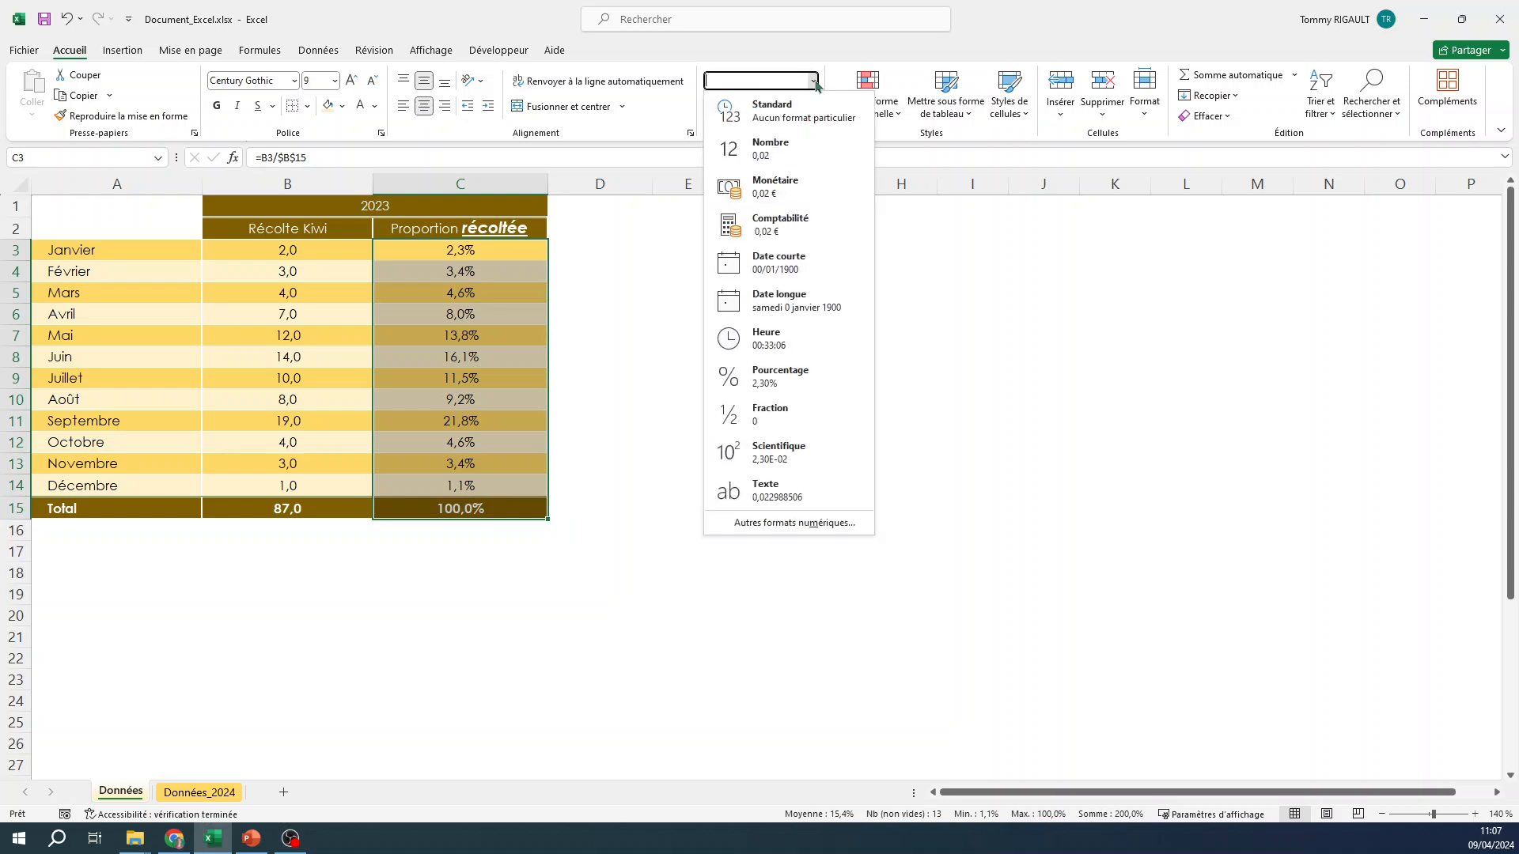
pyautogui.click(770, 149)
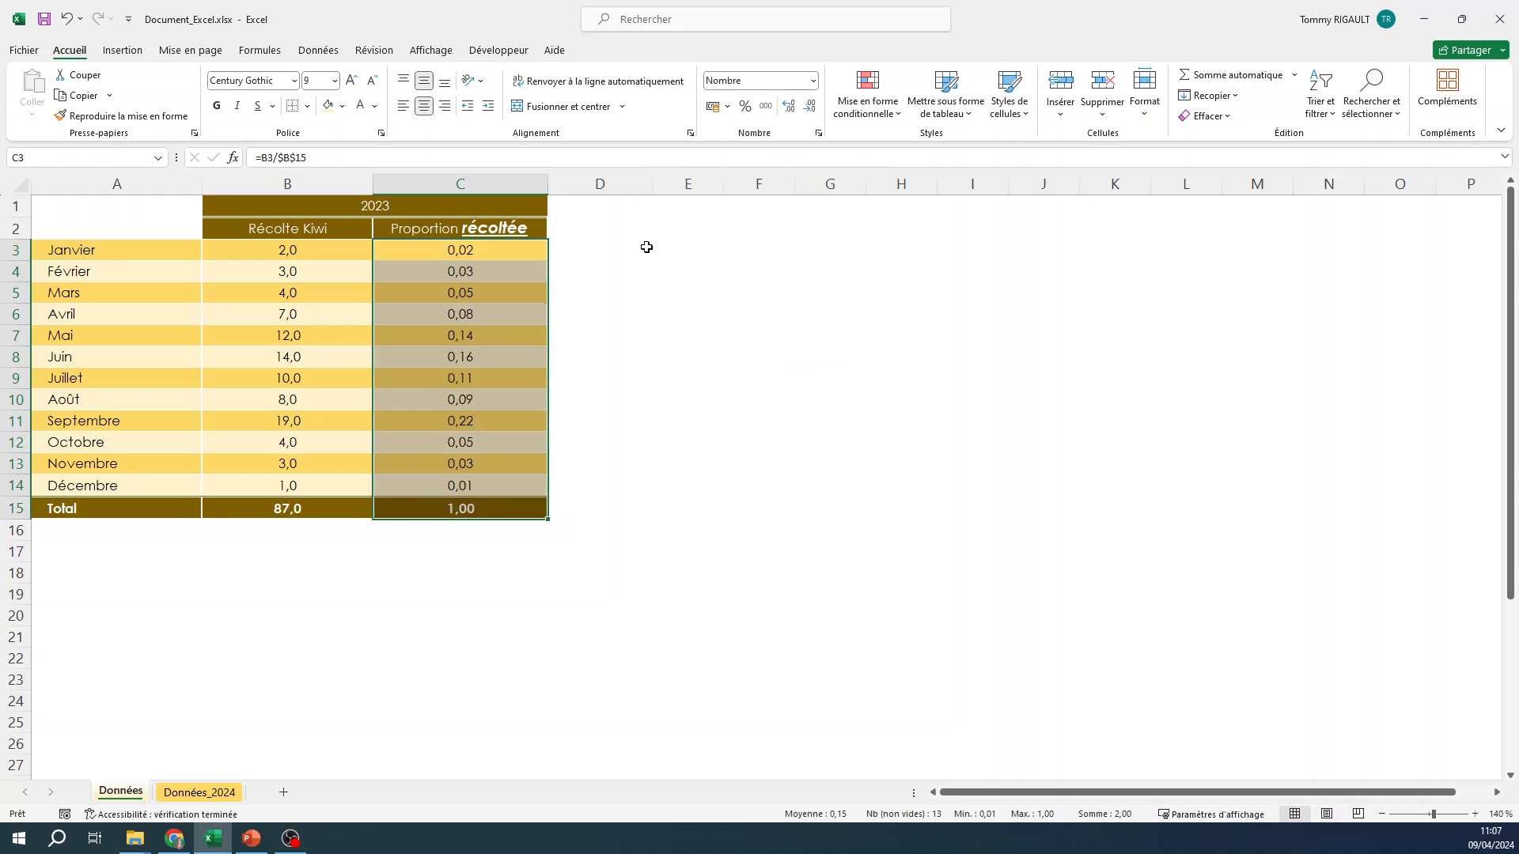
pyautogui.click(788, 106)
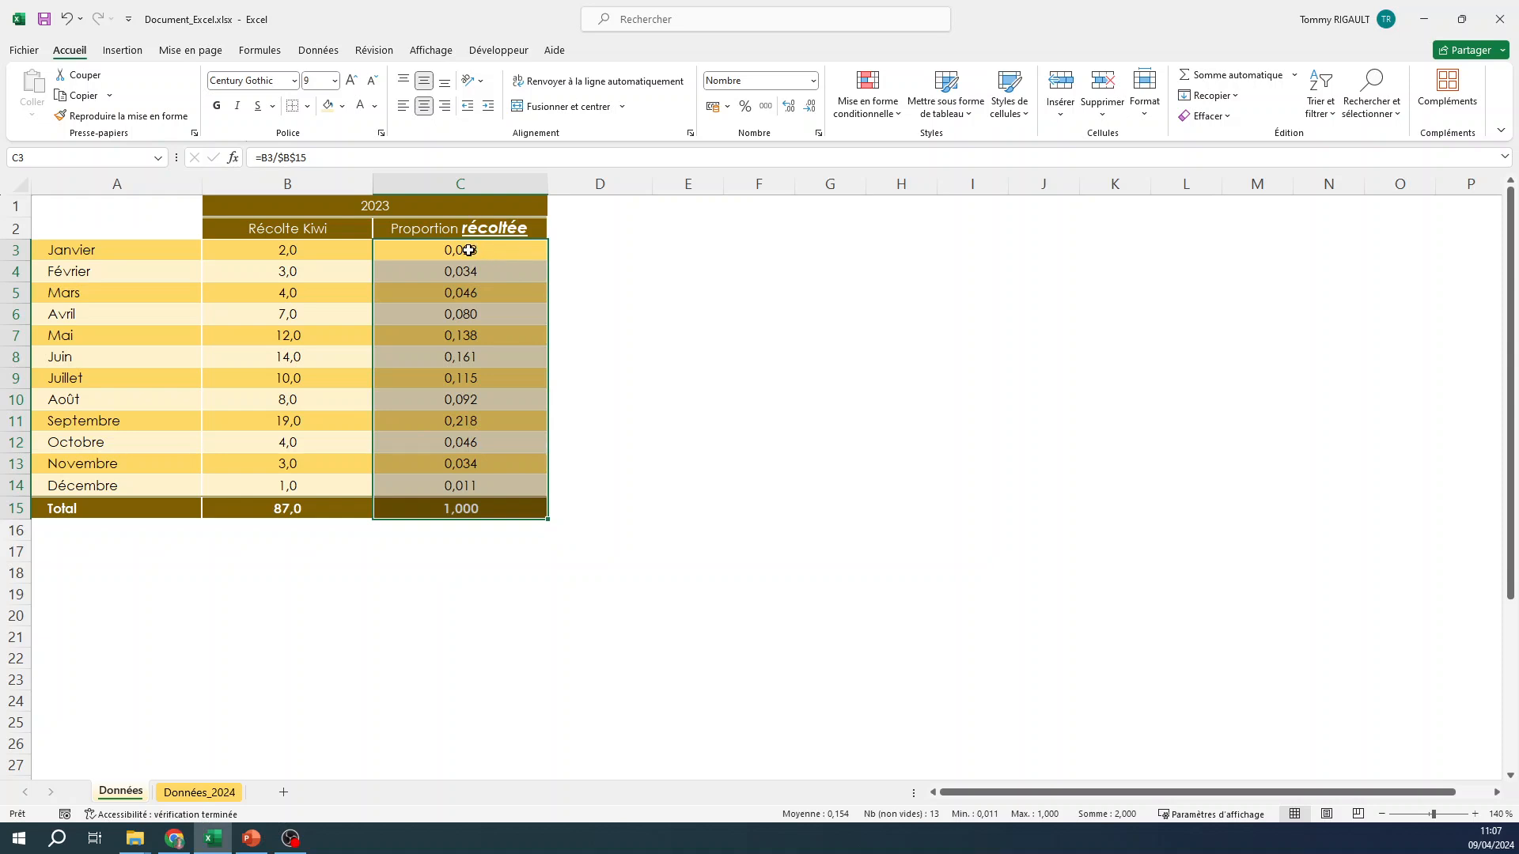
# - Switch the proportions in C3:C15 to Pourcentage and return them to Nombre with three decimal places
pyautogui.click(813, 81)
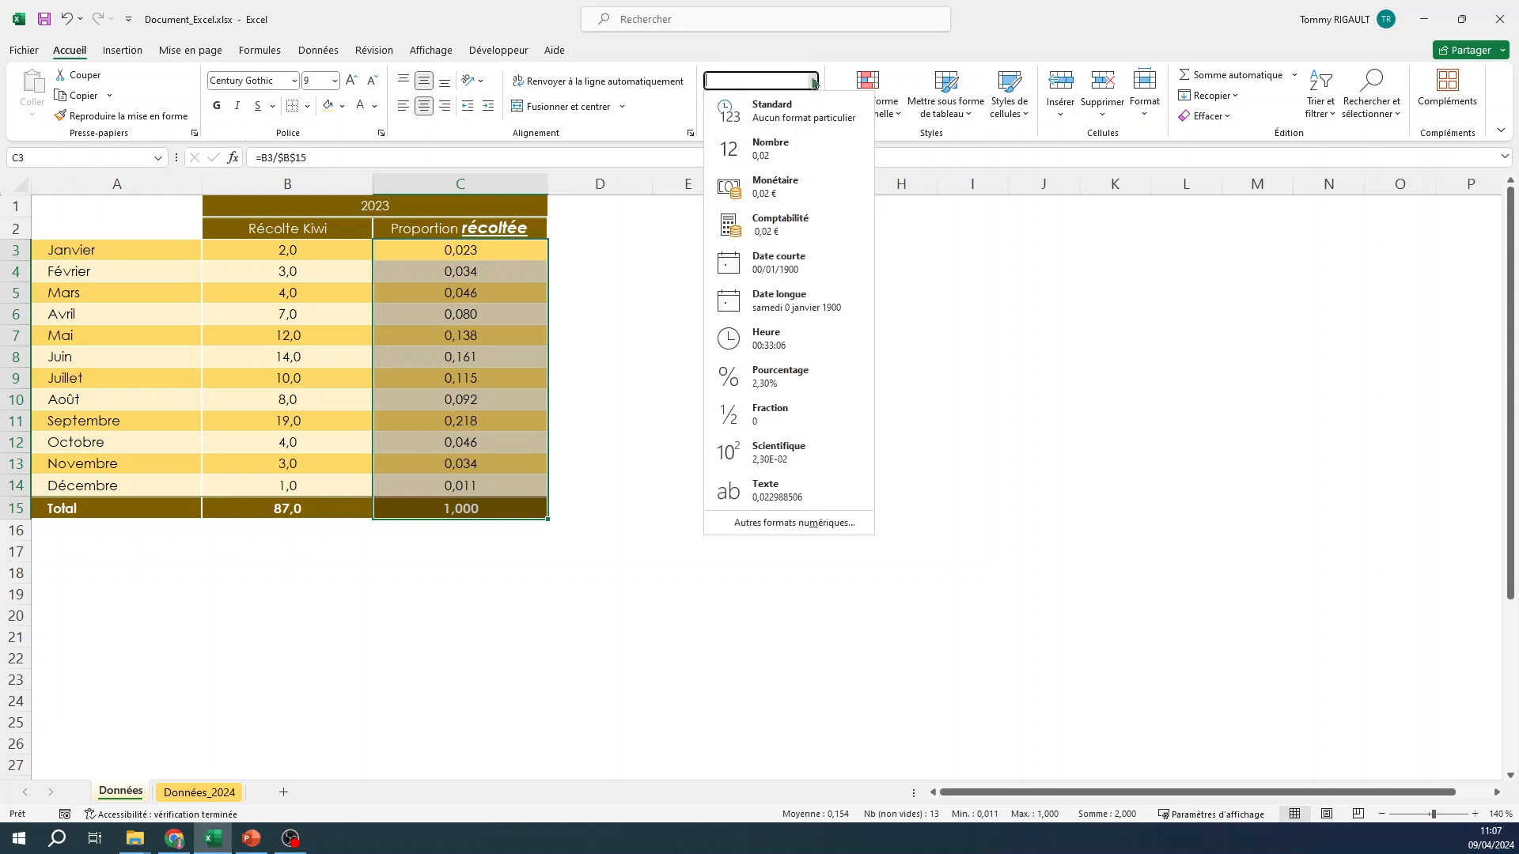
pyautogui.click(777, 383)
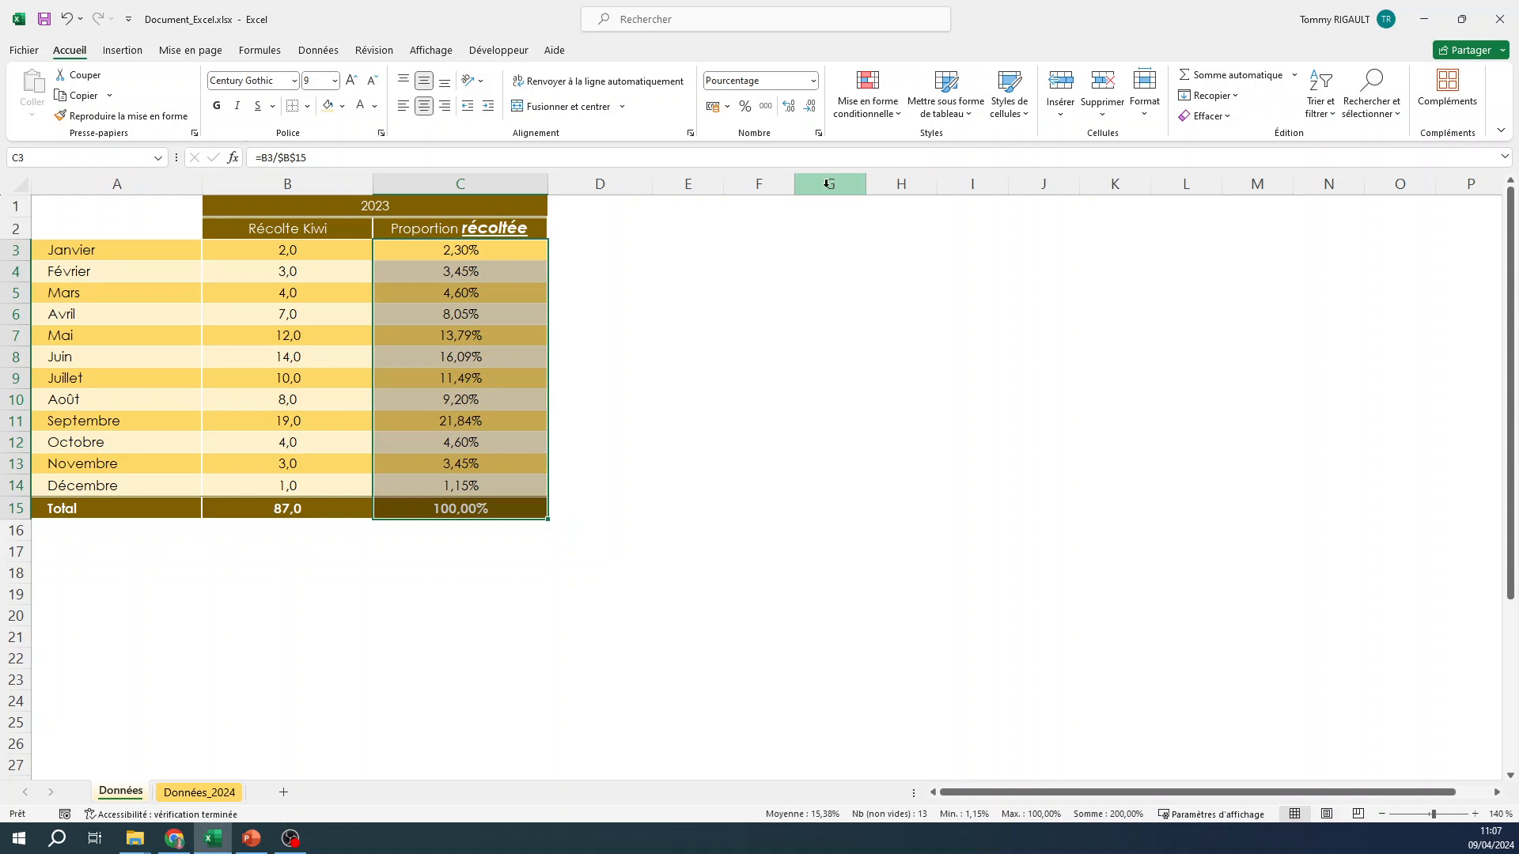
pyautogui.click(814, 83)
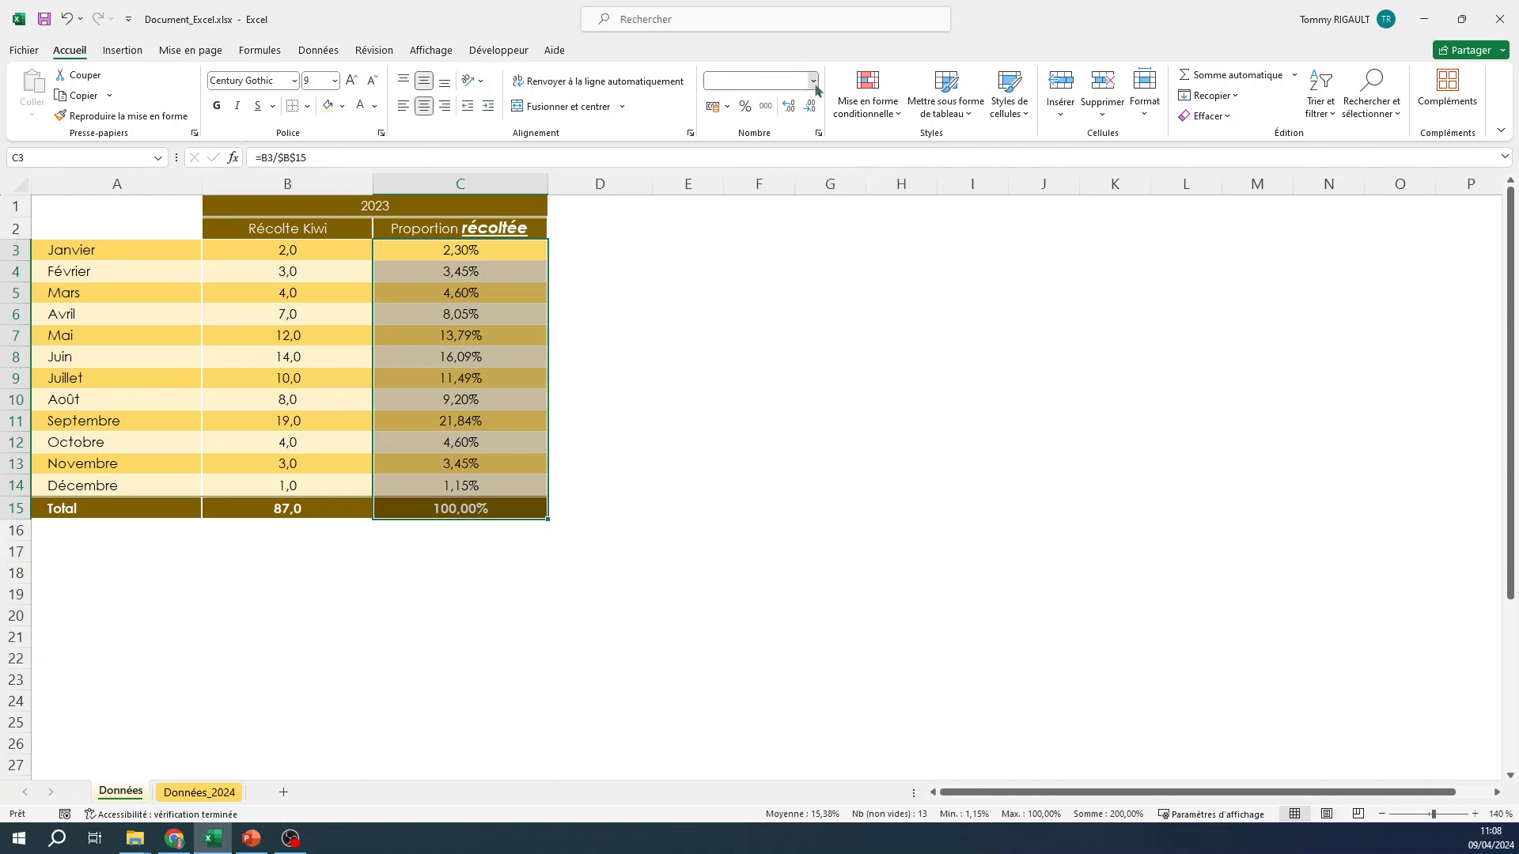
pyautogui.click(787, 149)
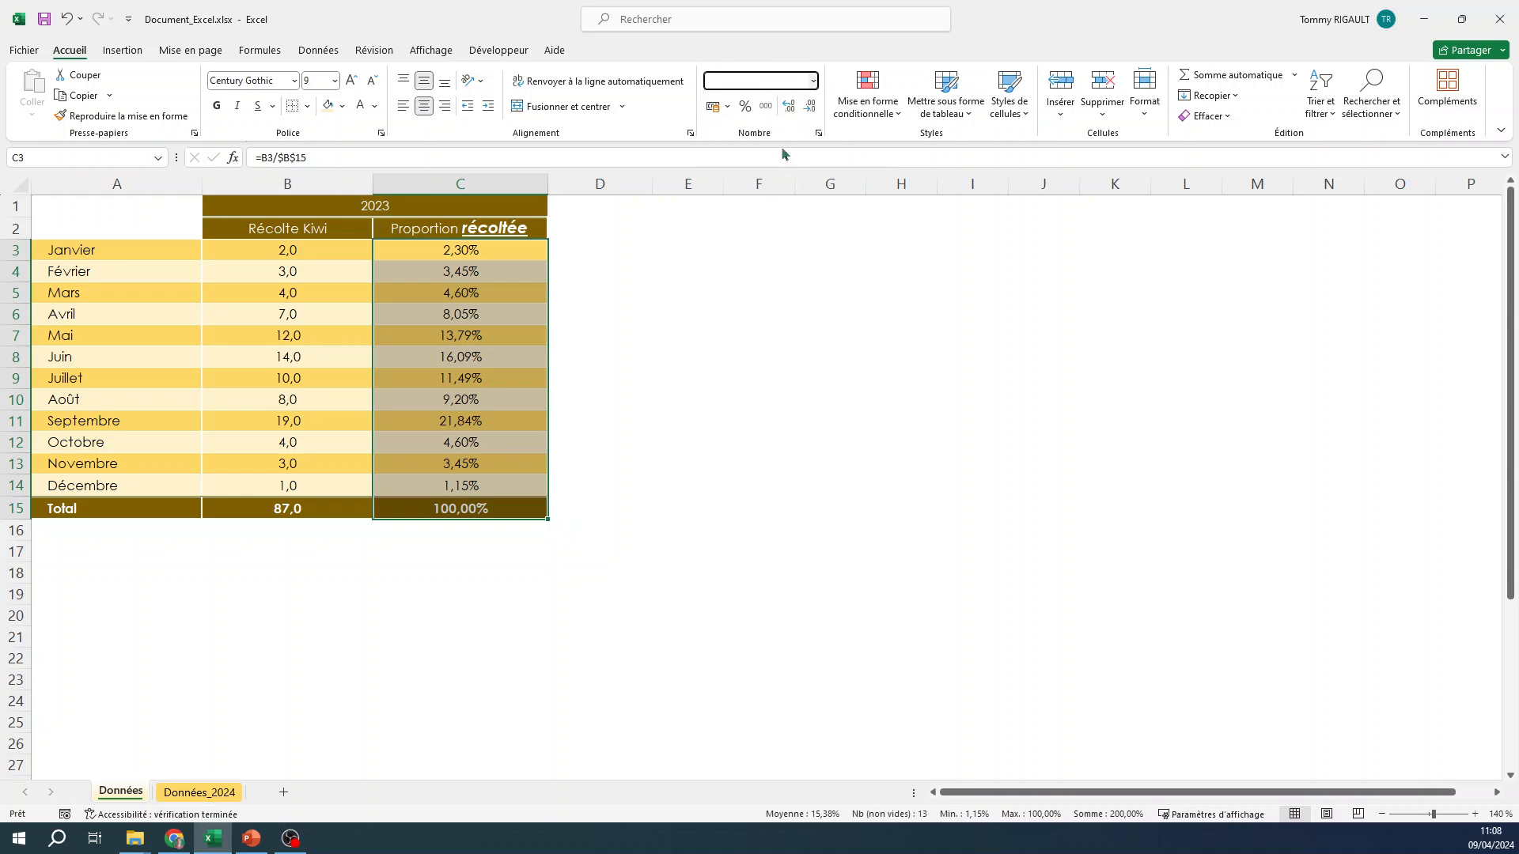
pyautogui.click(788, 105)
pyautogui.click(732, 339)
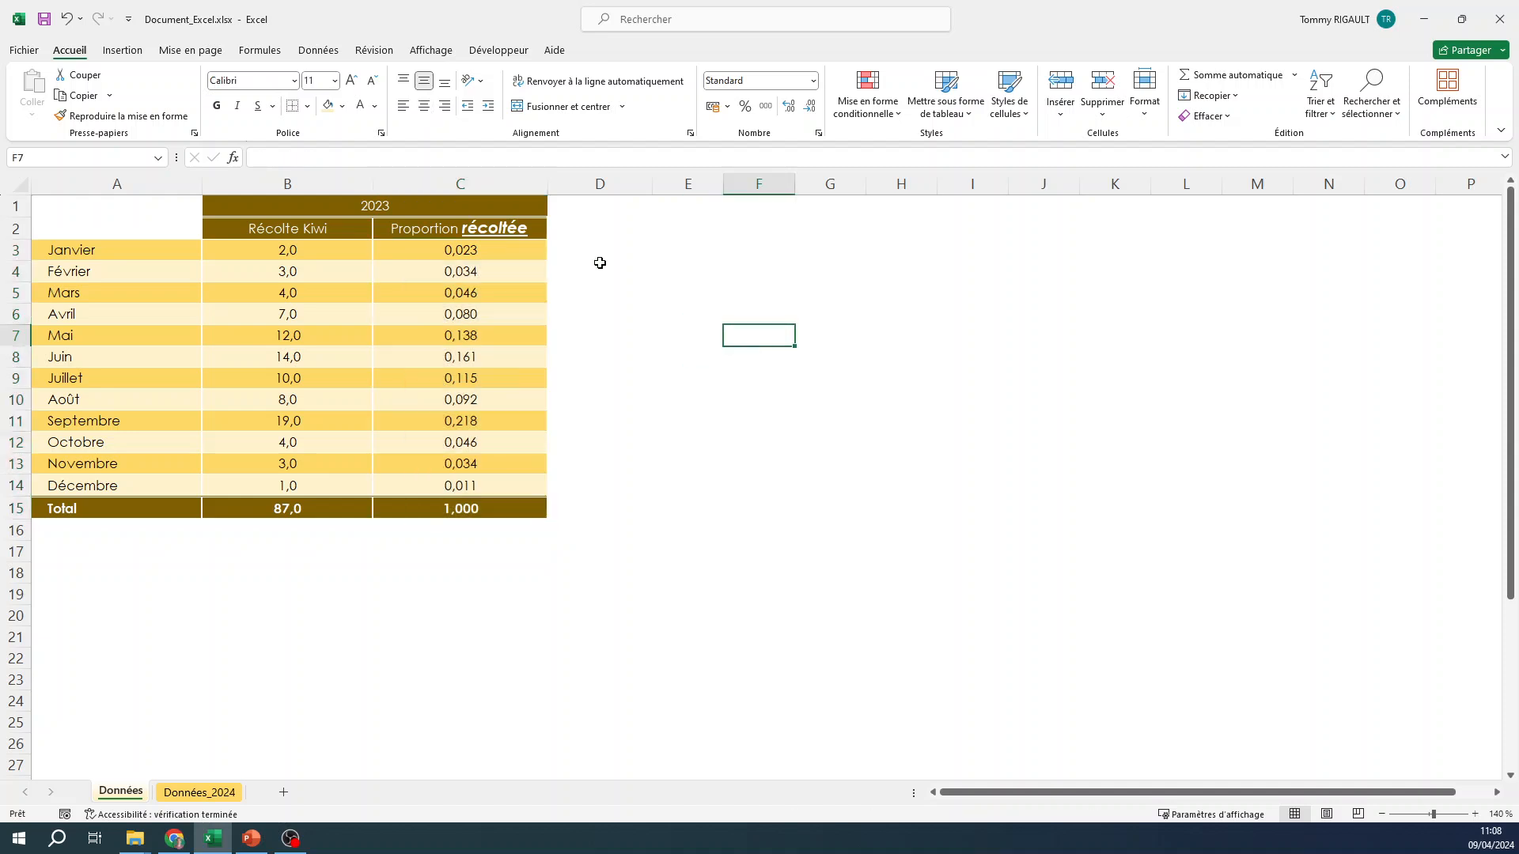
# - Format the proportions in C3:C15 as percentages with one decimal place
pyautogui.moveTo(460, 251); pyautogui.dragTo(475, 508)
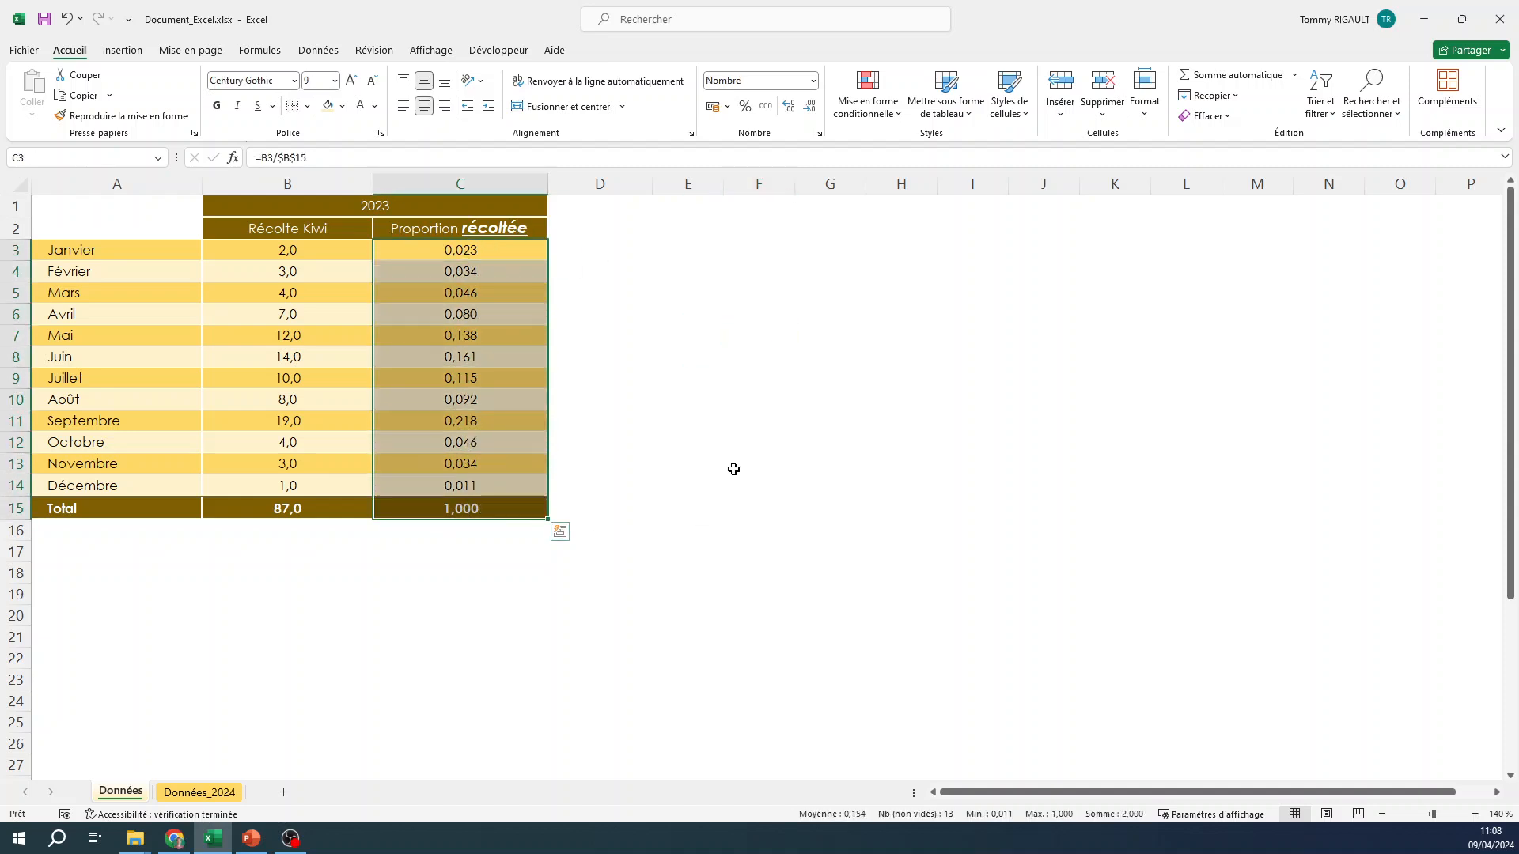
pyautogui.click(746, 108)
pyautogui.click(790, 108)
pyautogui.click(791, 109)
pyautogui.click(813, 109)
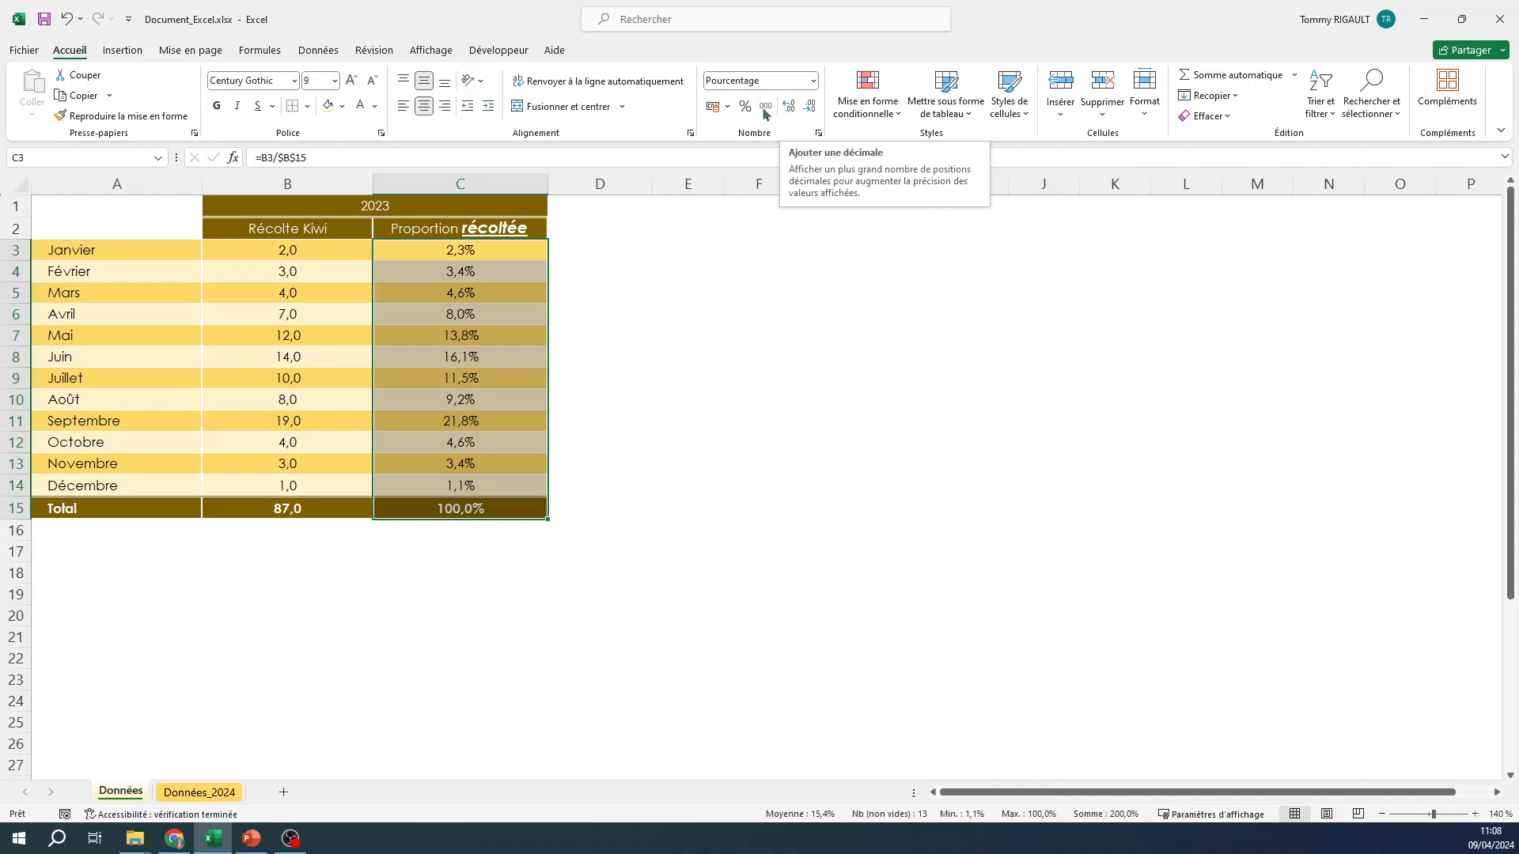
pyautogui.click(812, 81)
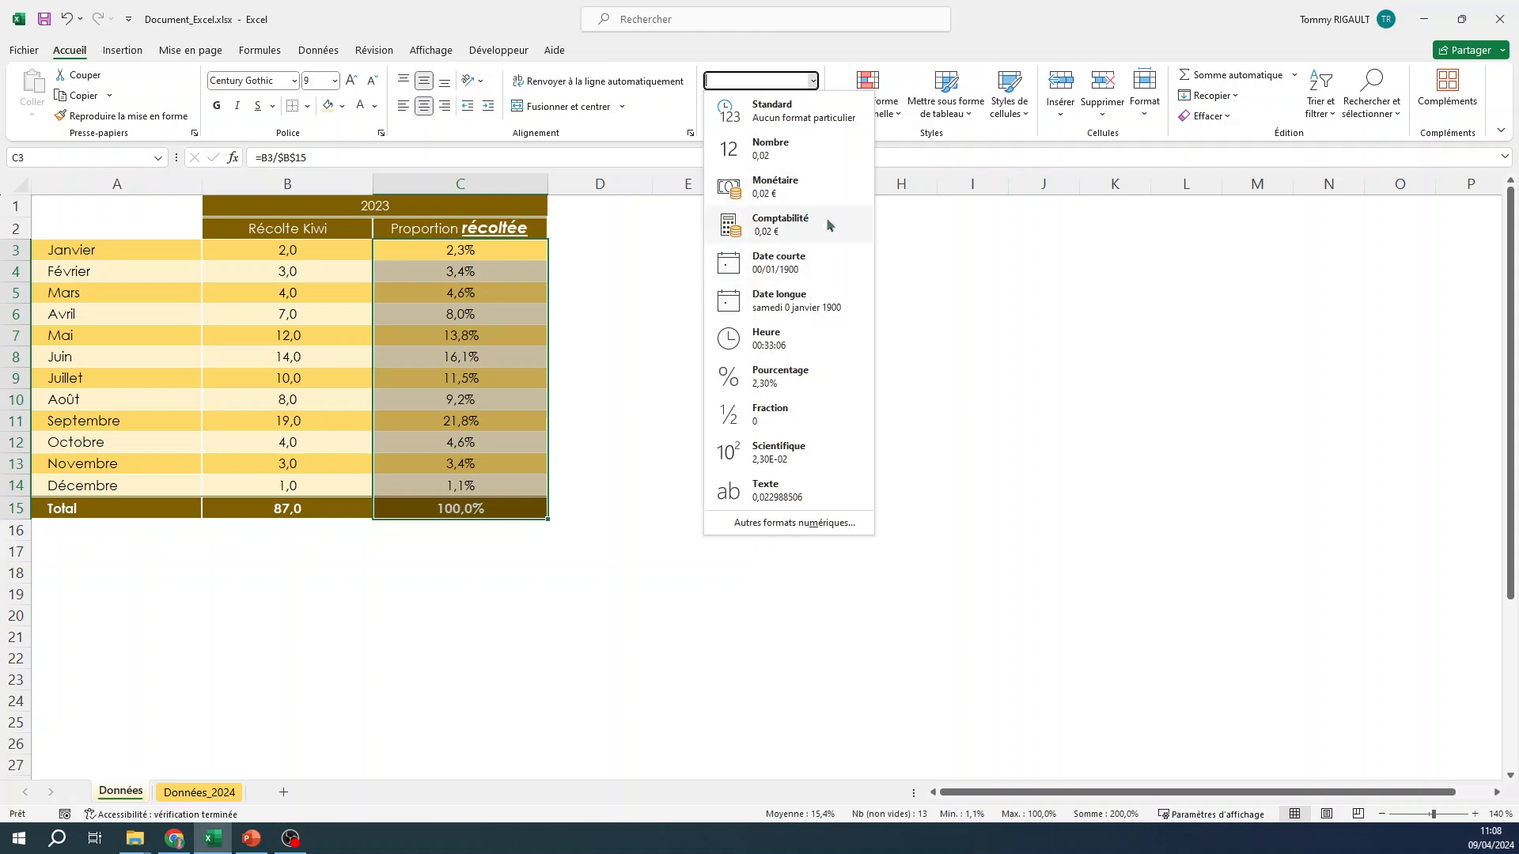
pyautogui.click(640, 322)
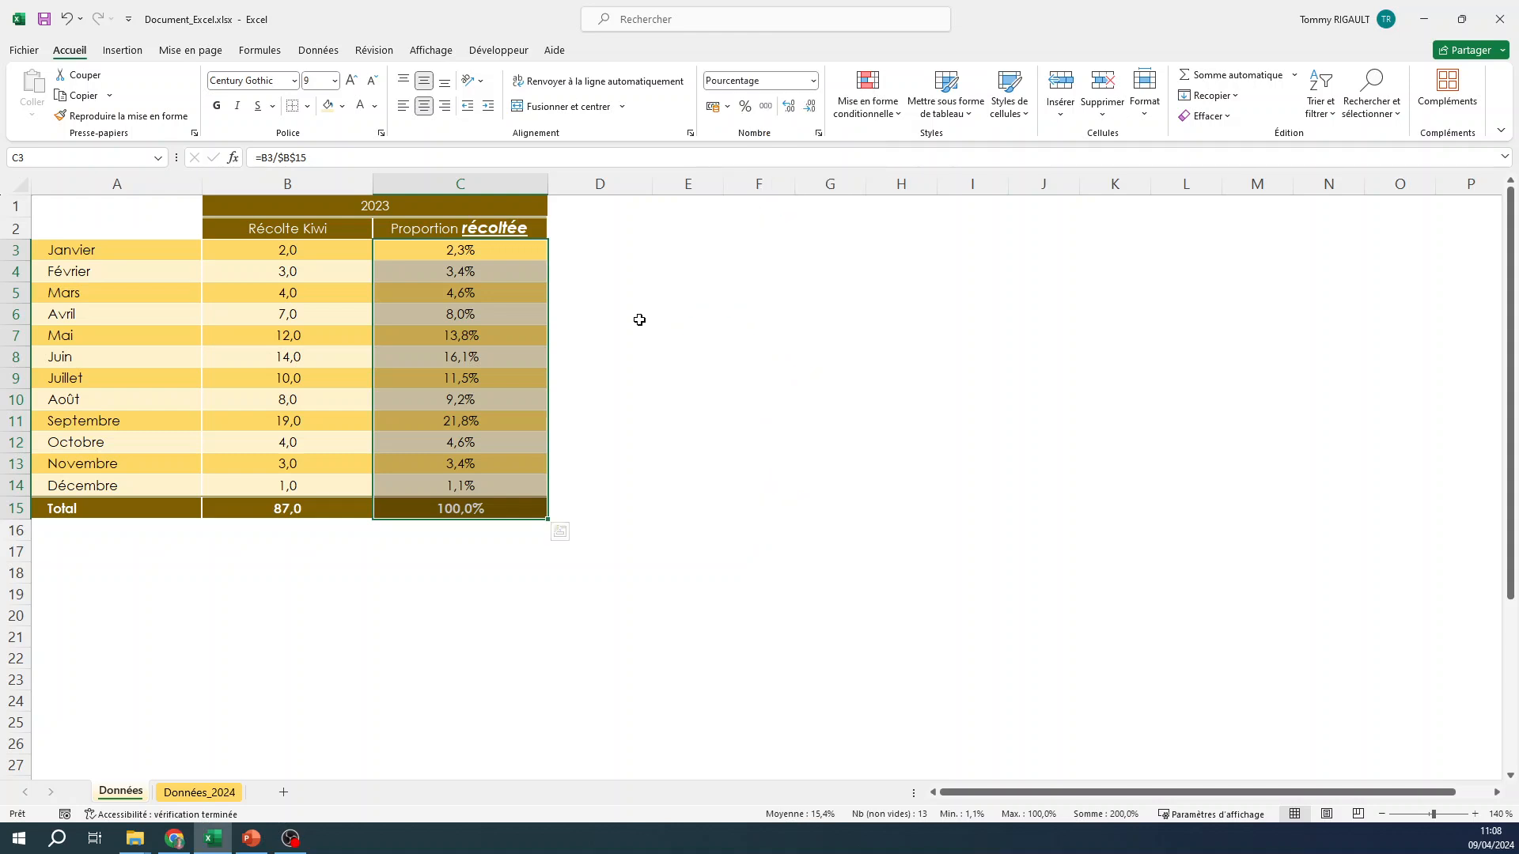
# - Enter 01/01/2023 in D3 and 01/02/2023 in D4, and fill the monthly date series down to D14
pyautogui.click(635, 250)
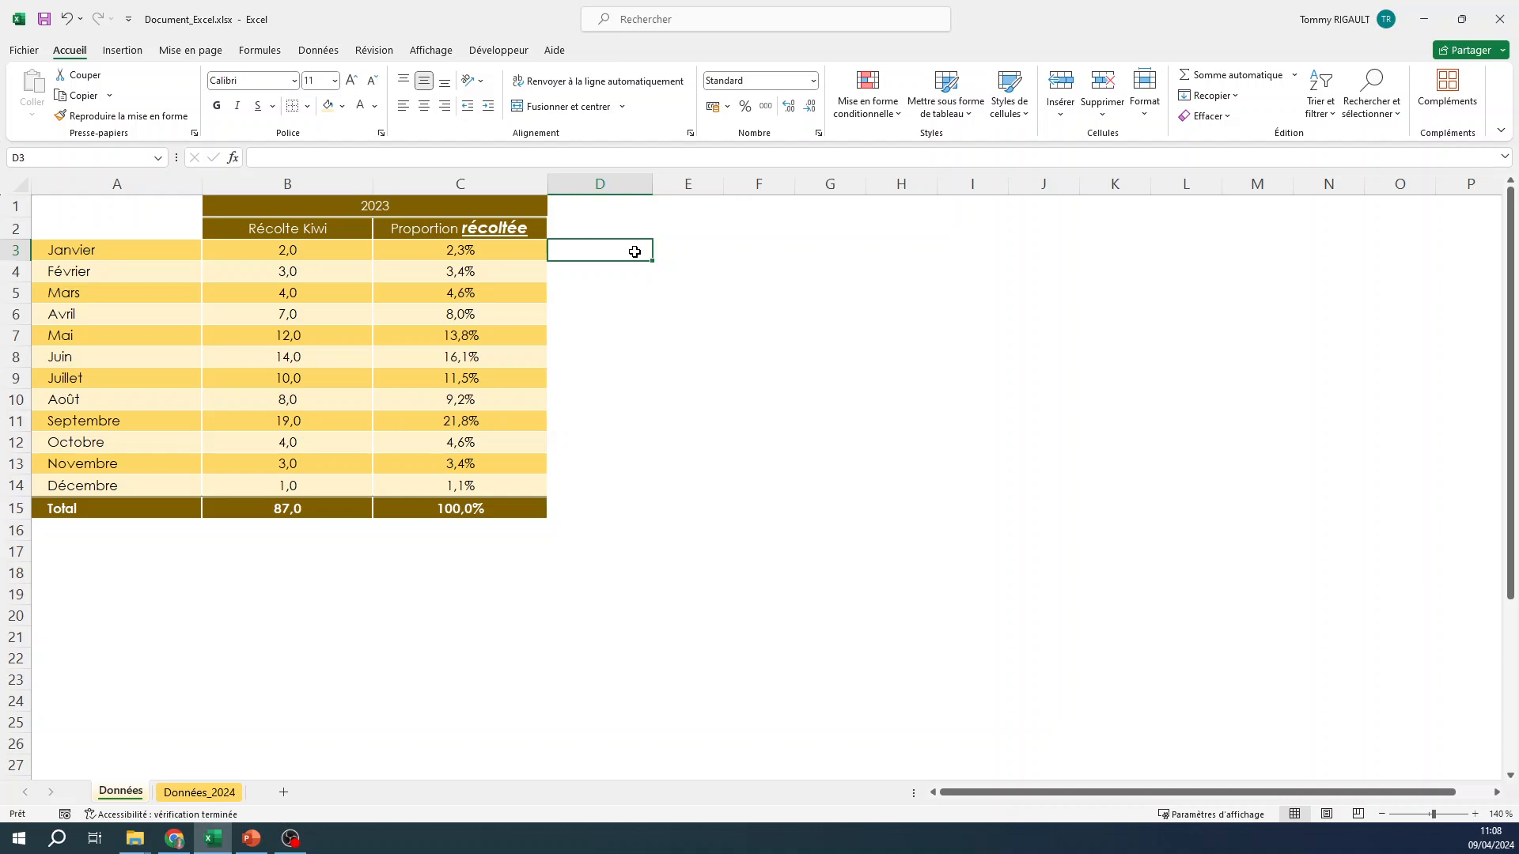
pyautogui.write('01/01/2023')
pyautogui.press('Return')
pyautogui.click(635, 252)
pyautogui.click(628, 275)
pyautogui.write('01/02/20')
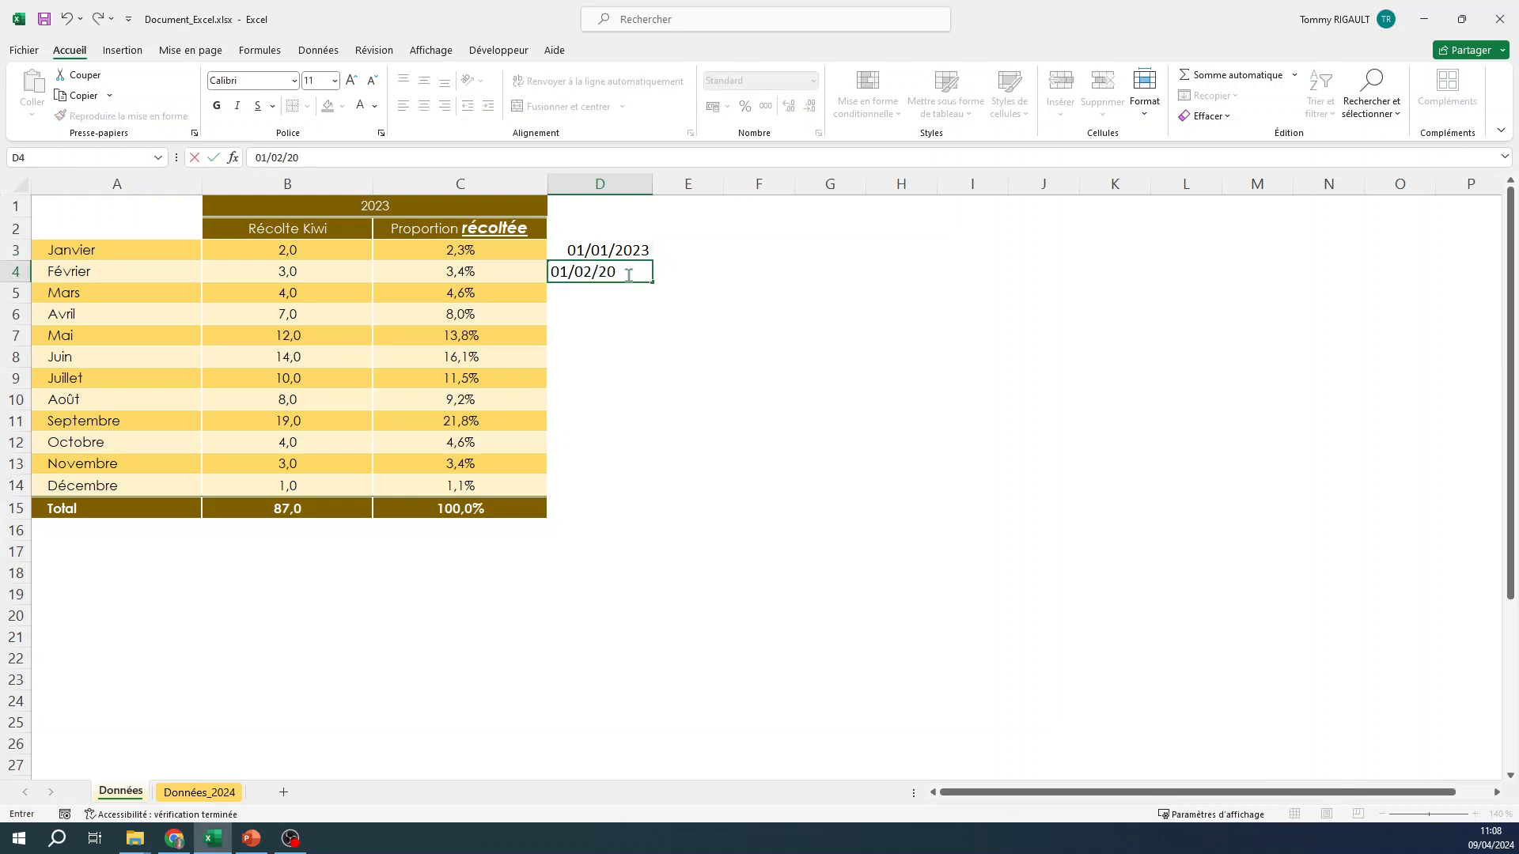
pyautogui.press('Return')
pyautogui.moveTo(630, 252); pyautogui.dragTo(653, 486)
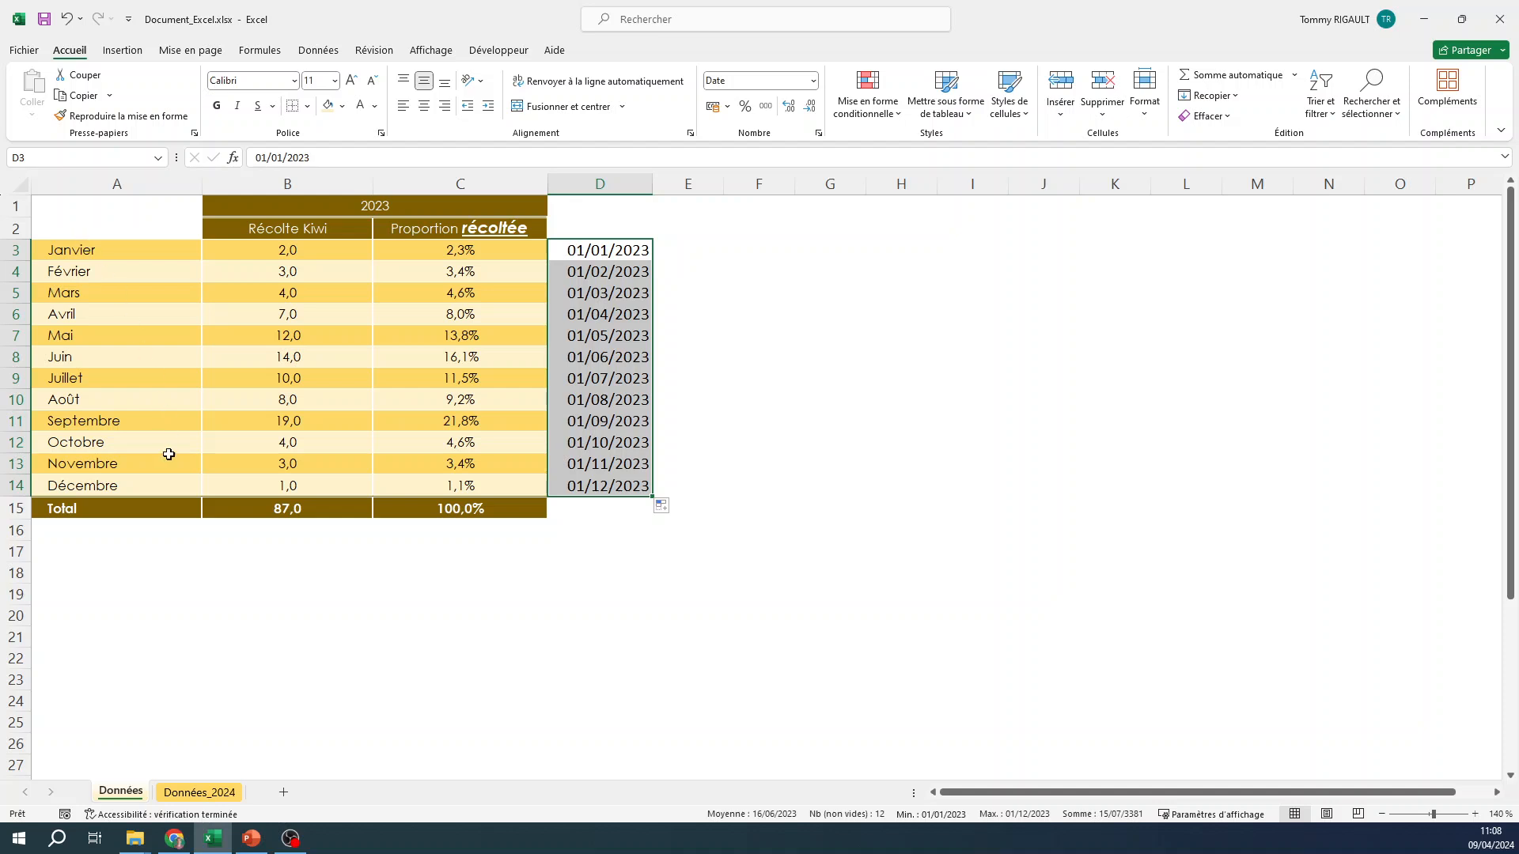
# - Apply the Date courte format to the dates in D3:D14 and switch them to Date longue
pyautogui.click(814, 82)
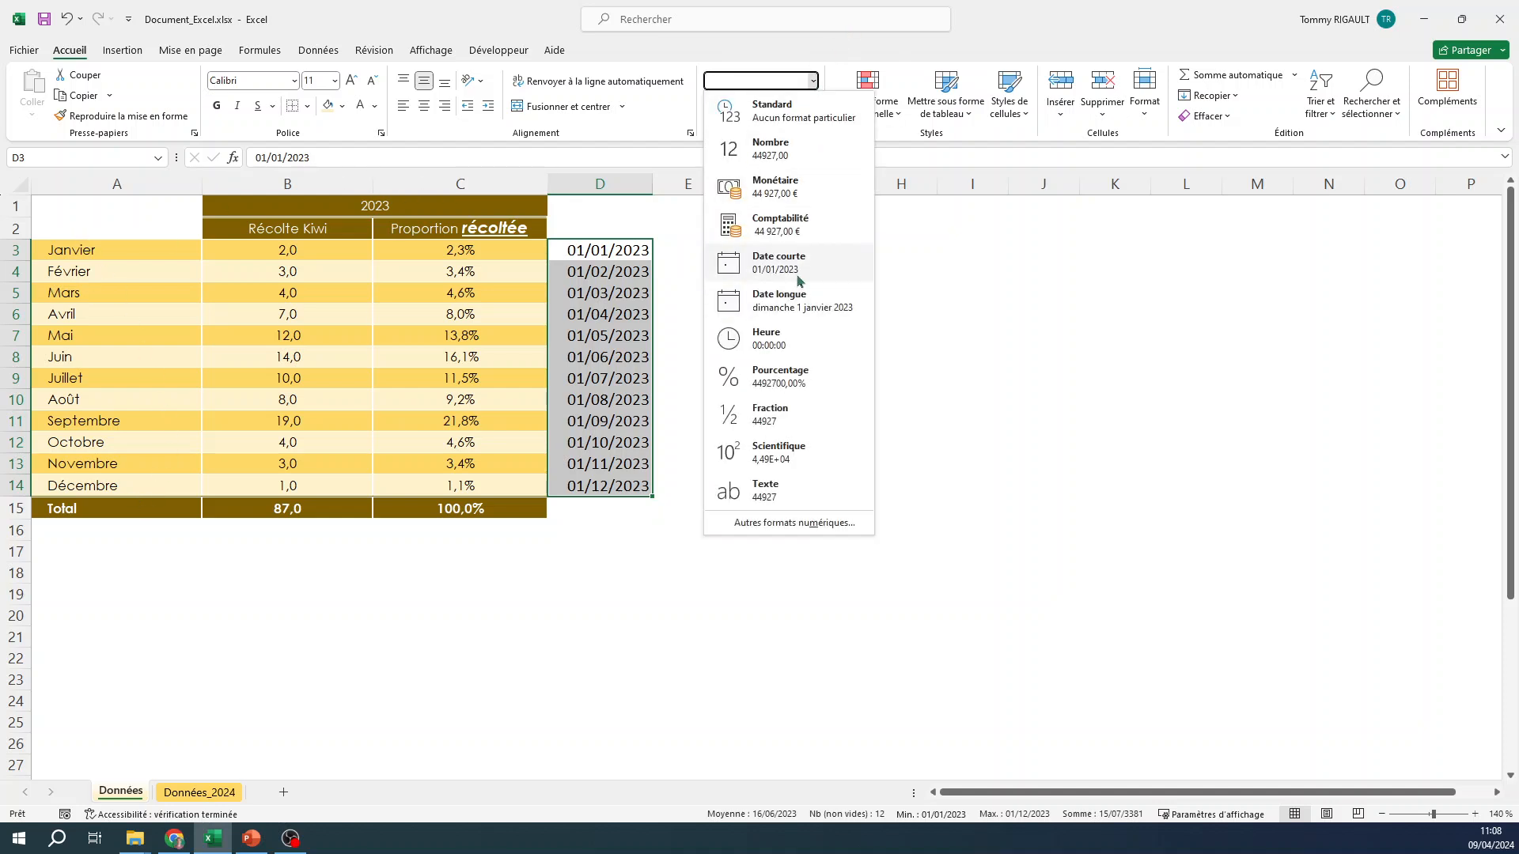
pyautogui.click(798, 269)
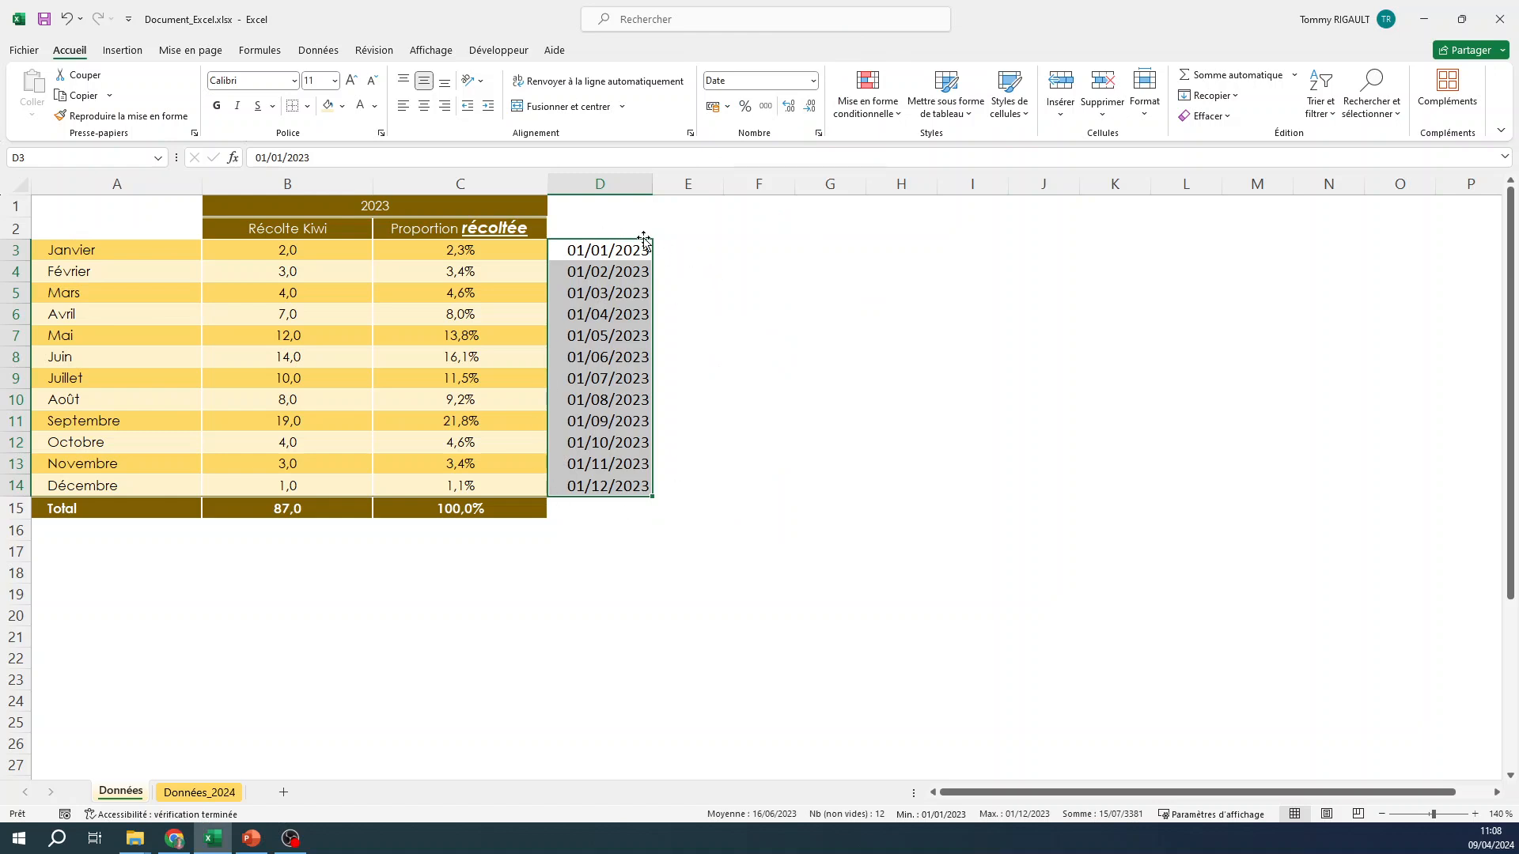
pyautogui.click(812, 81)
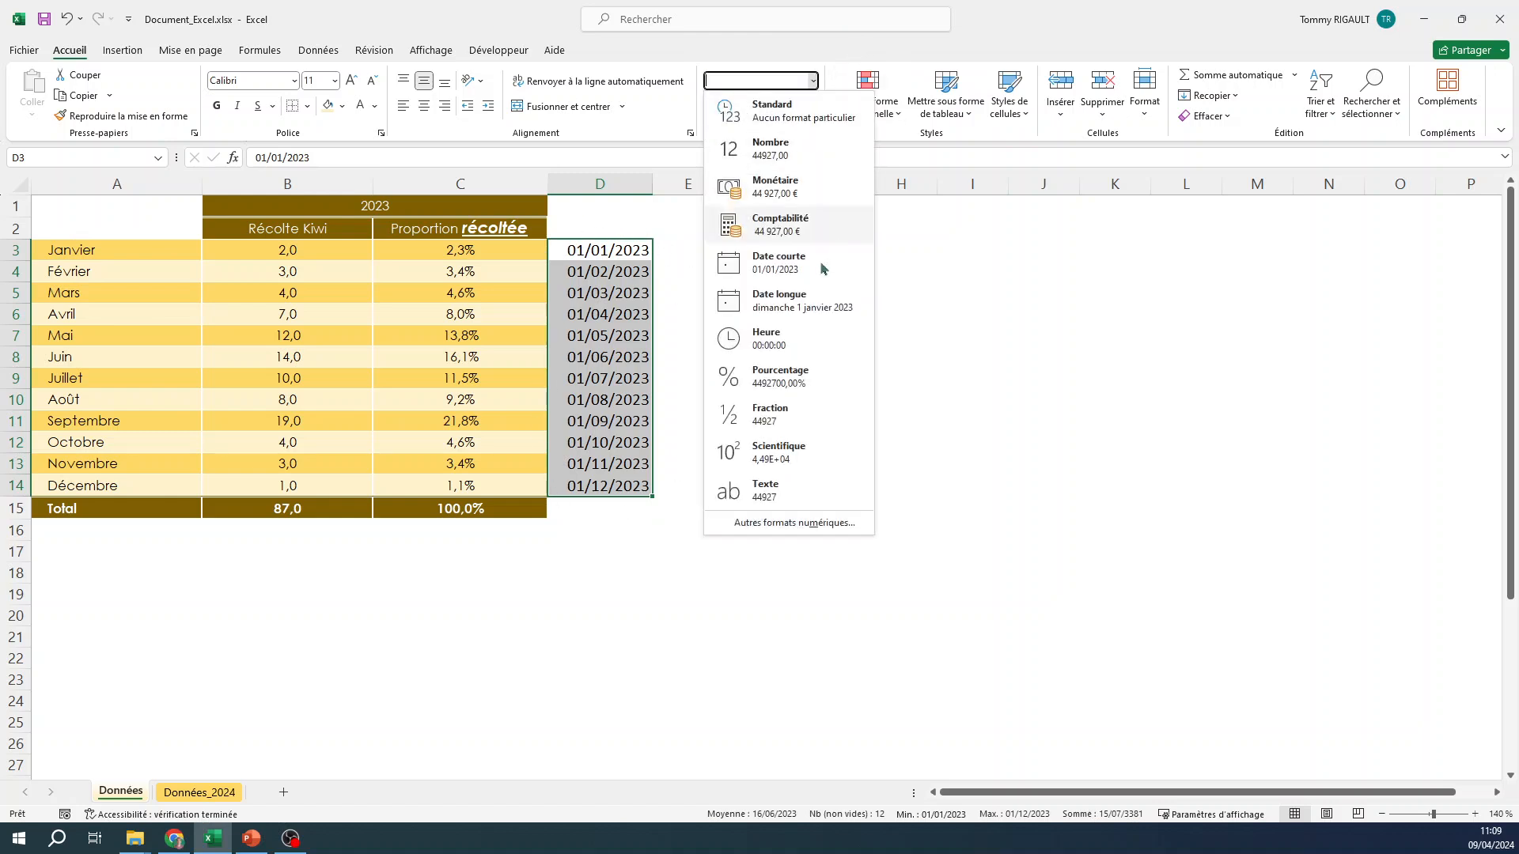
pyautogui.click(813, 302)
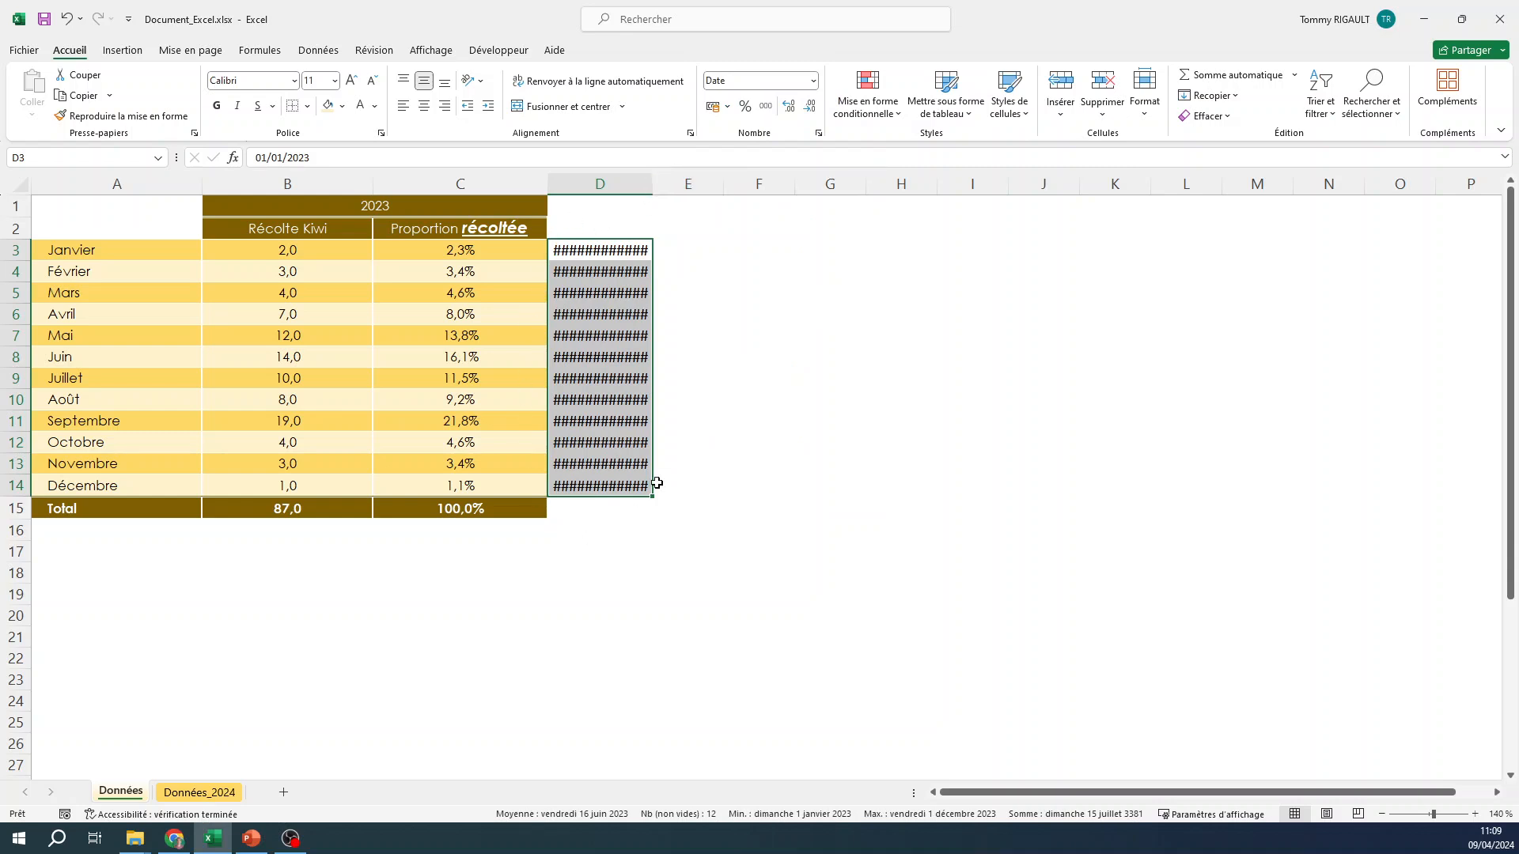
# - Widen column D to fit the long dates and switch D3:D14 back to the Date courte format
pyautogui.moveTo(647, 178); pyautogui.dragTo(848, 171)
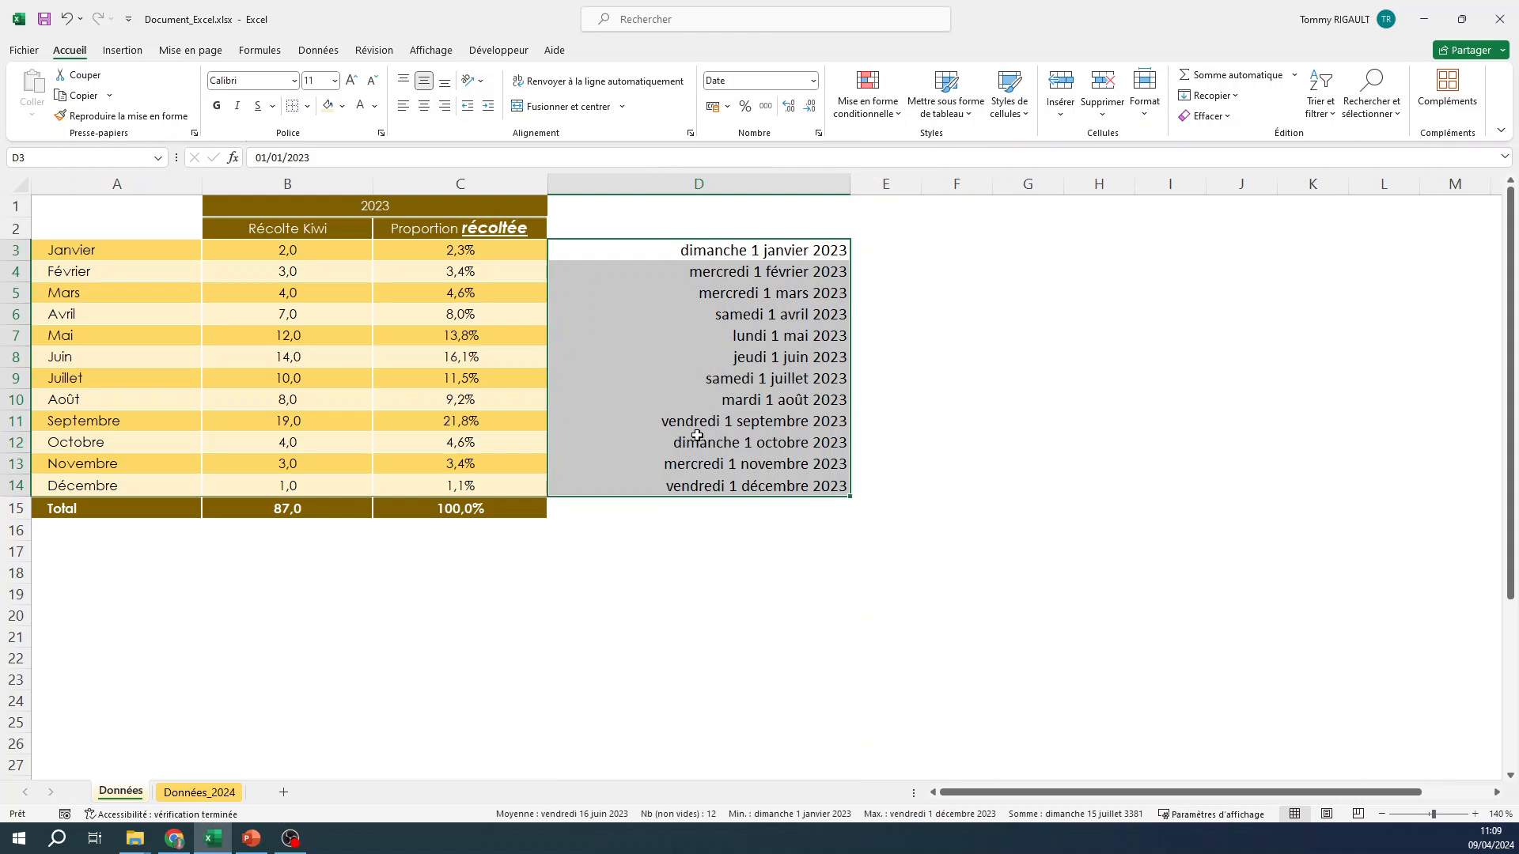
pyautogui.click(812, 80)
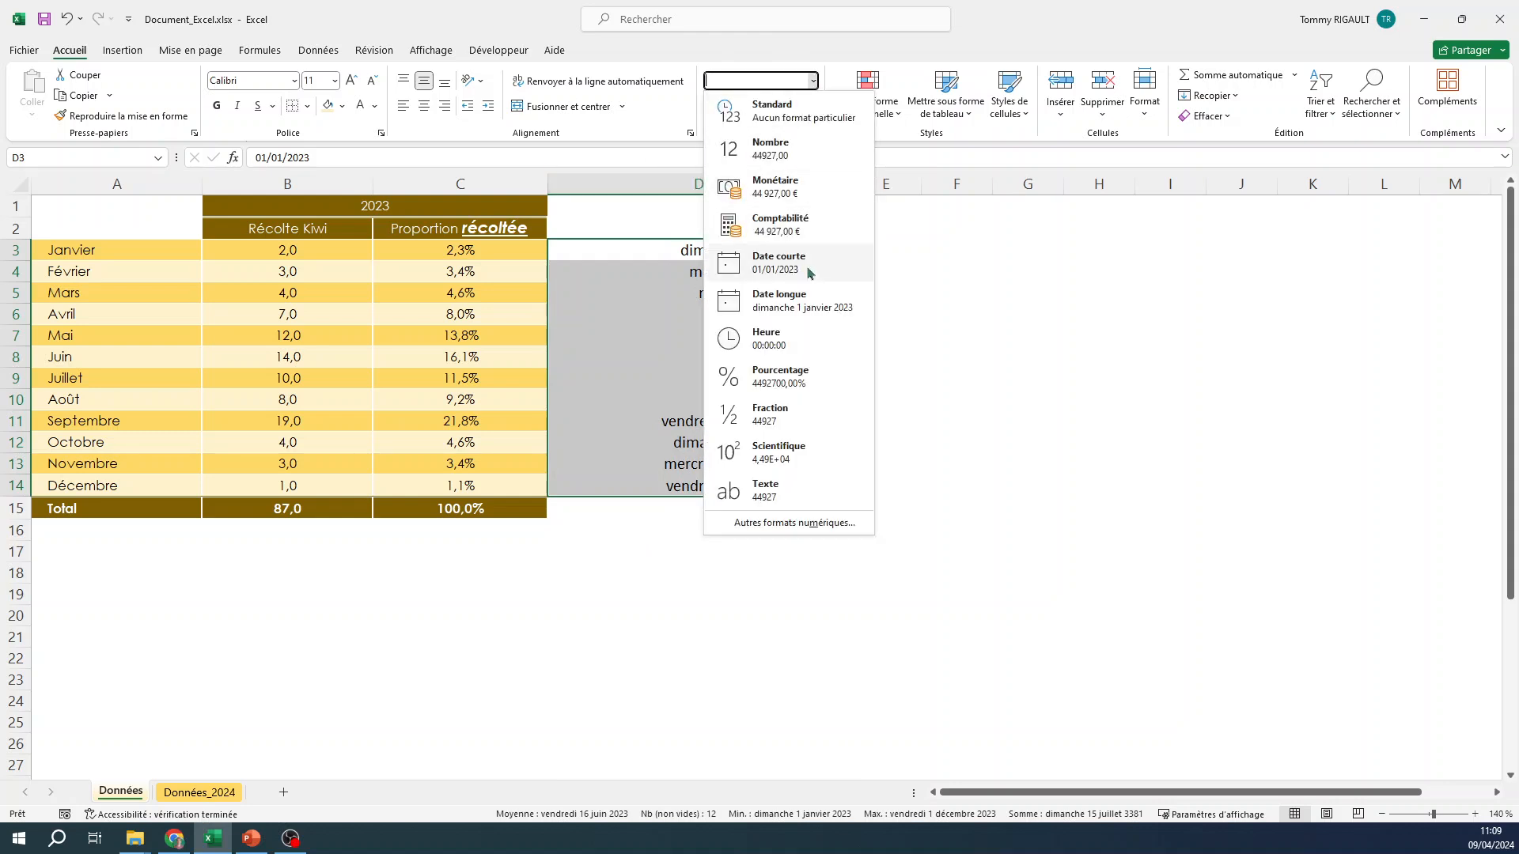
pyautogui.click(807, 270)
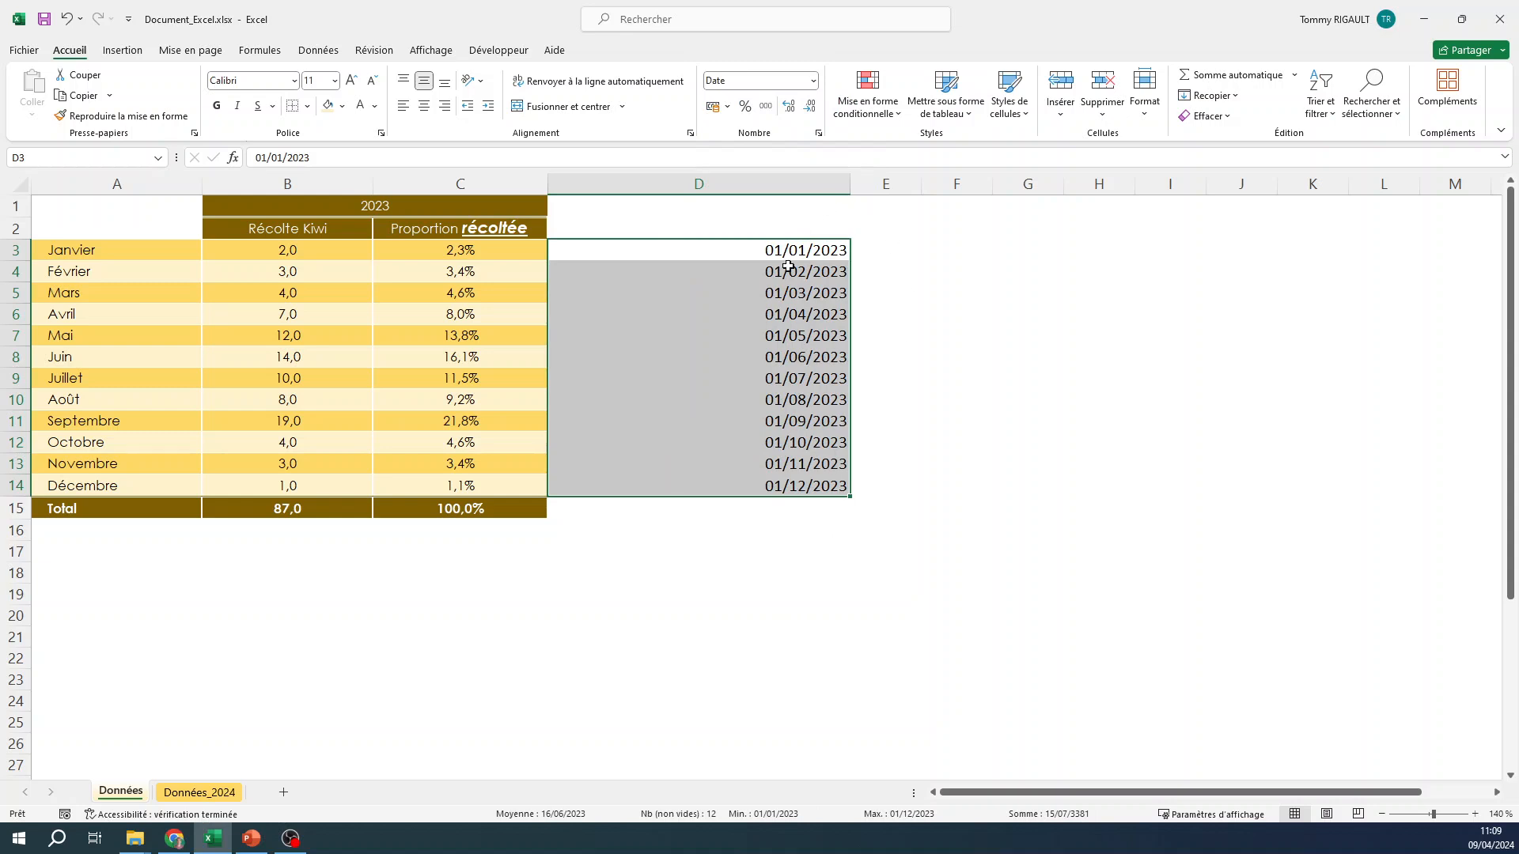
# - Apply the day/month date type 14/3 to the dates in D3:D14
pyautogui.click(813, 81)
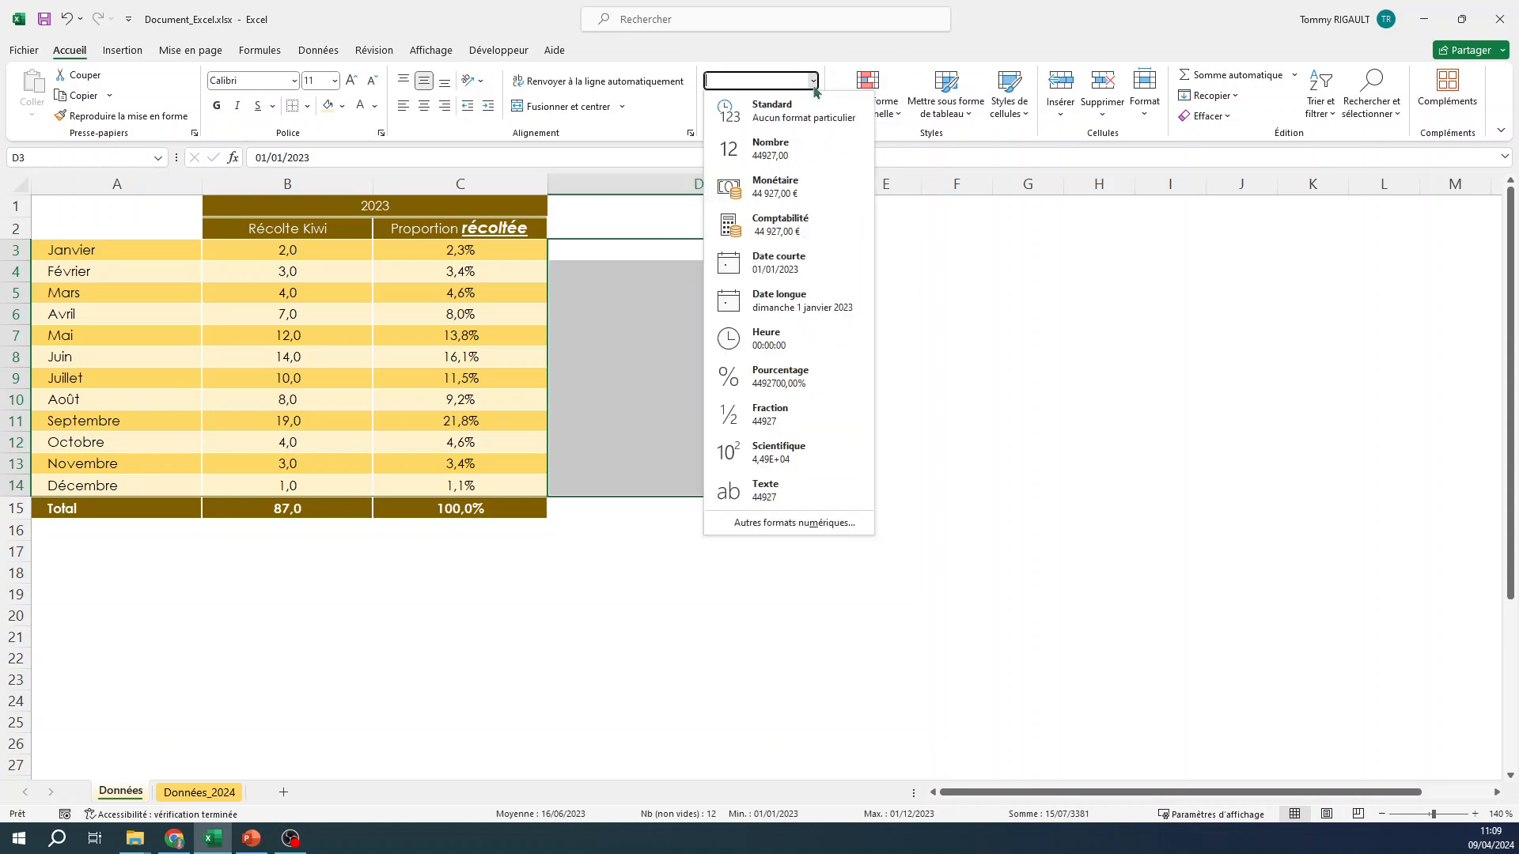
pyautogui.click(796, 527)
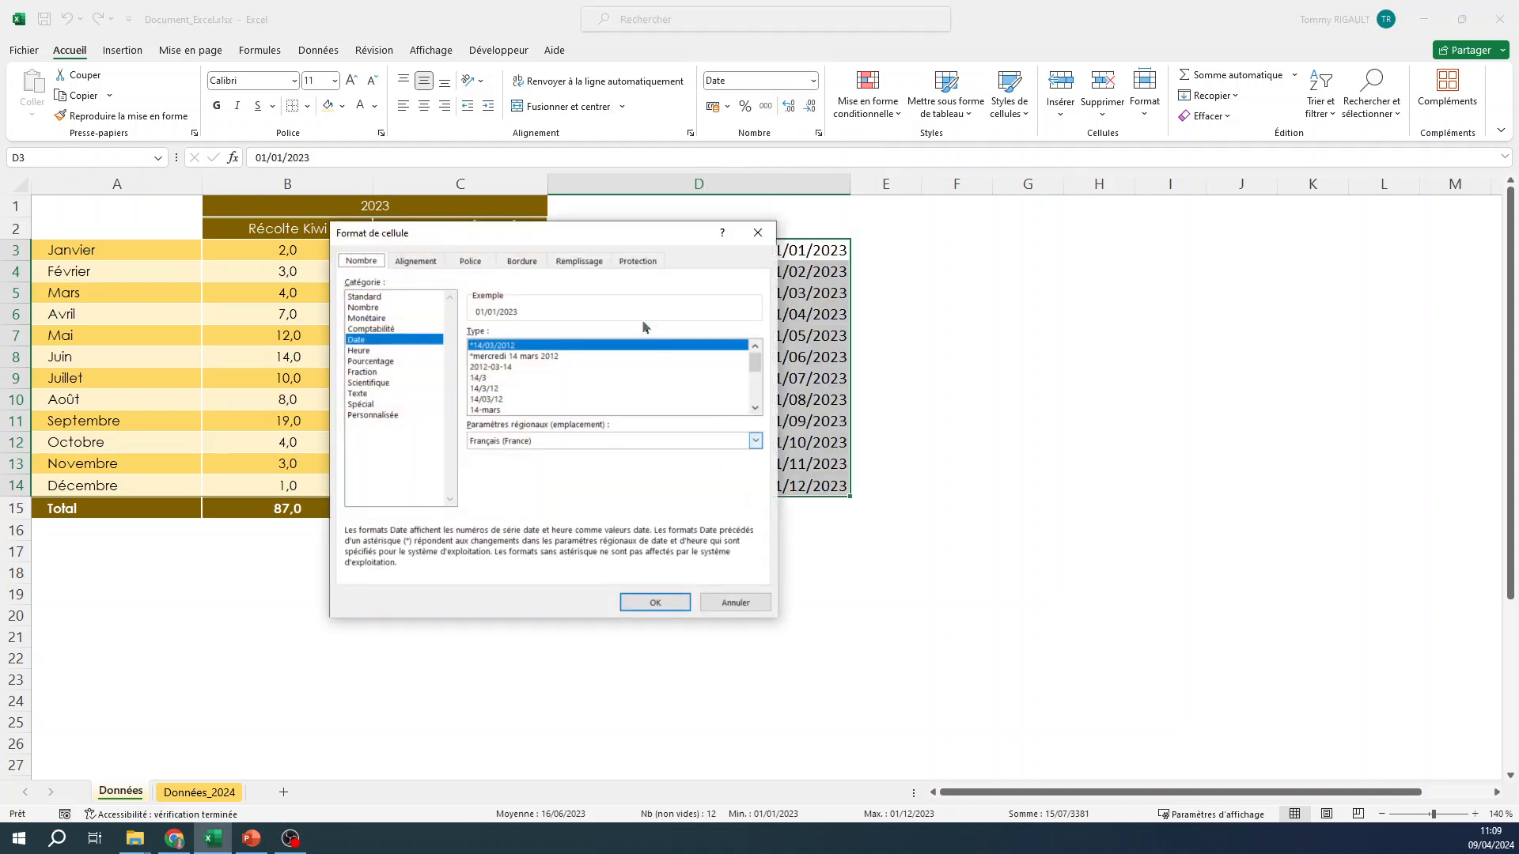
pyautogui.moveTo(608, 235); pyautogui.dragTo(379, 206)
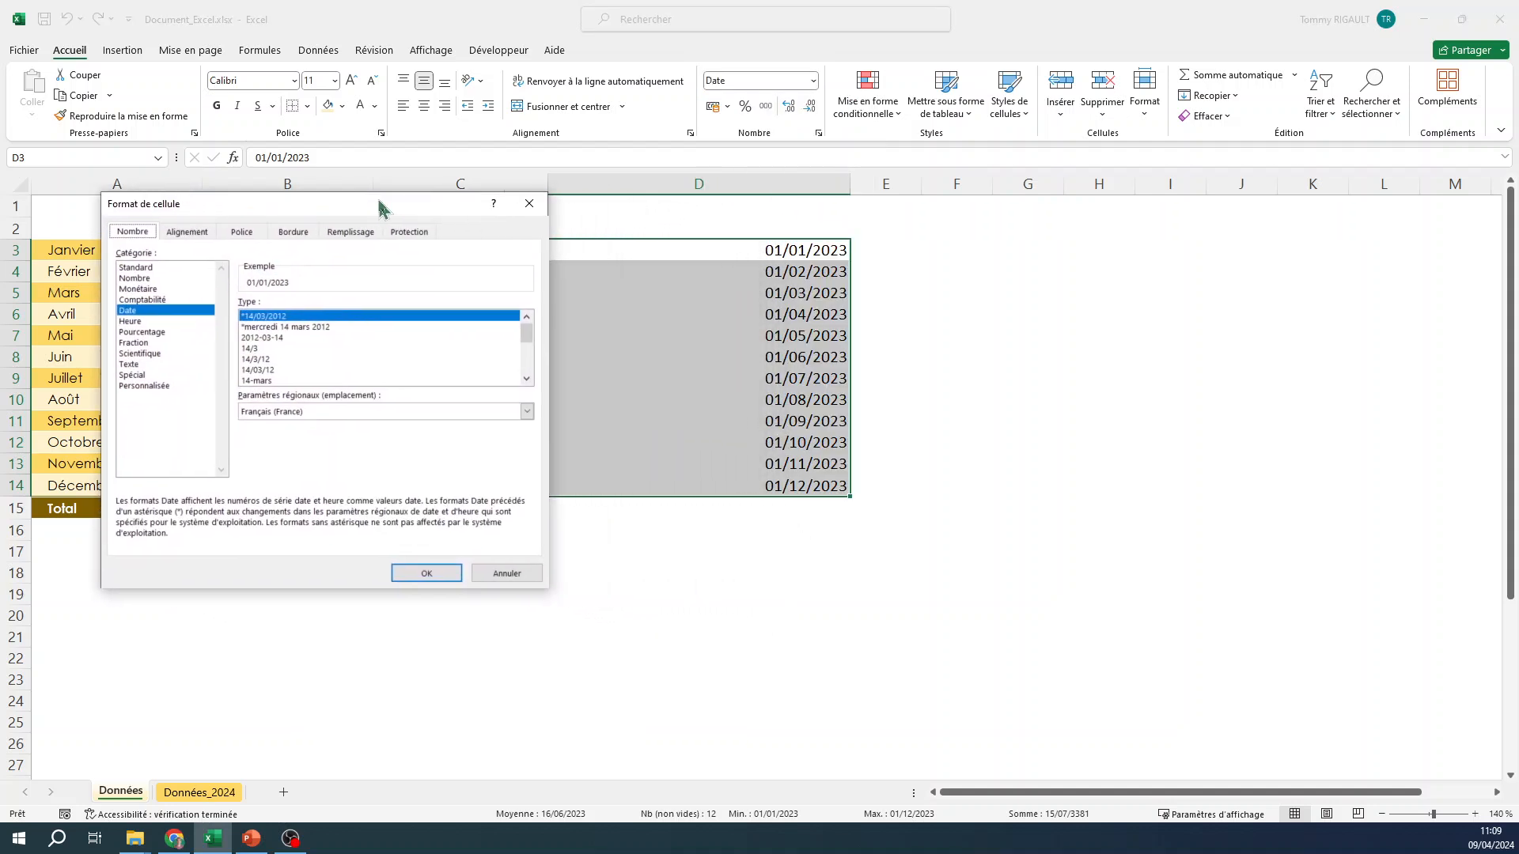
pyautogui.click(259, 349)
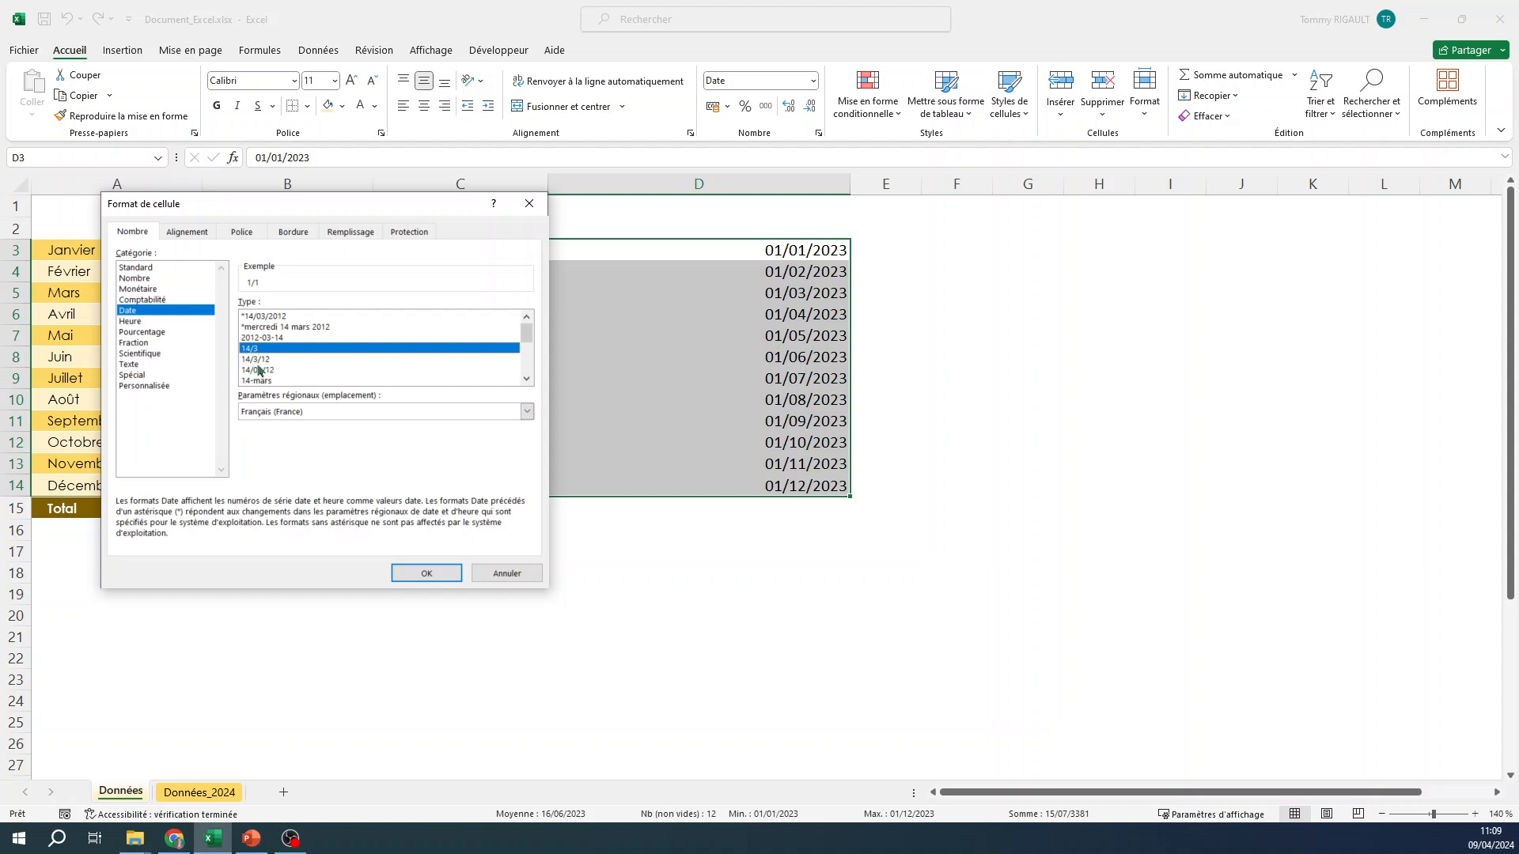
pyautogui.click(427, 573)
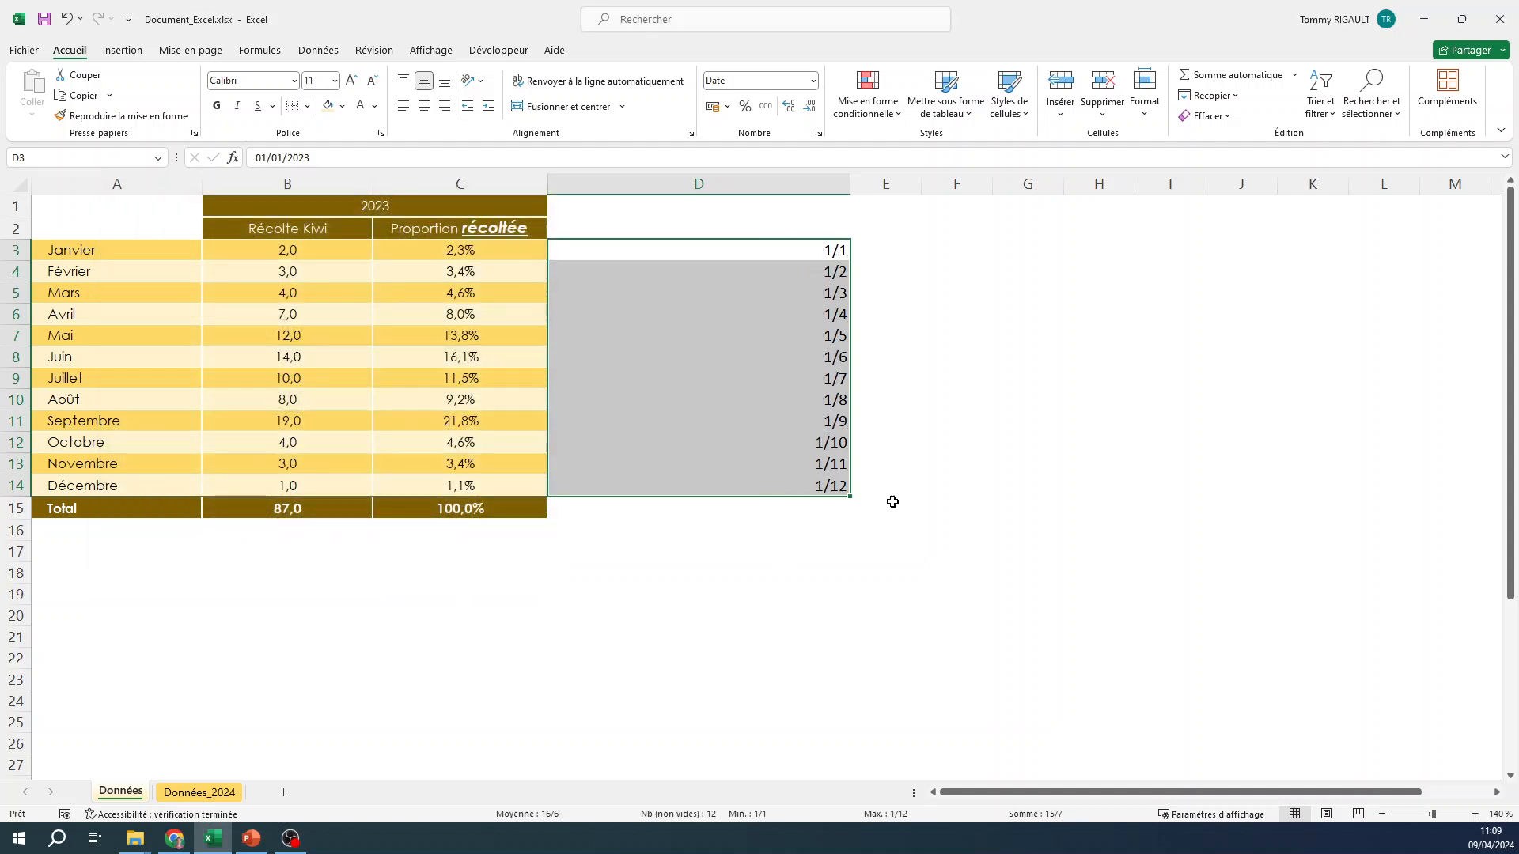
# - Change the date type of D3:D14 to 14/3/12
pyautogui.click(813, 81)
pyautogui.click(1000, 261)
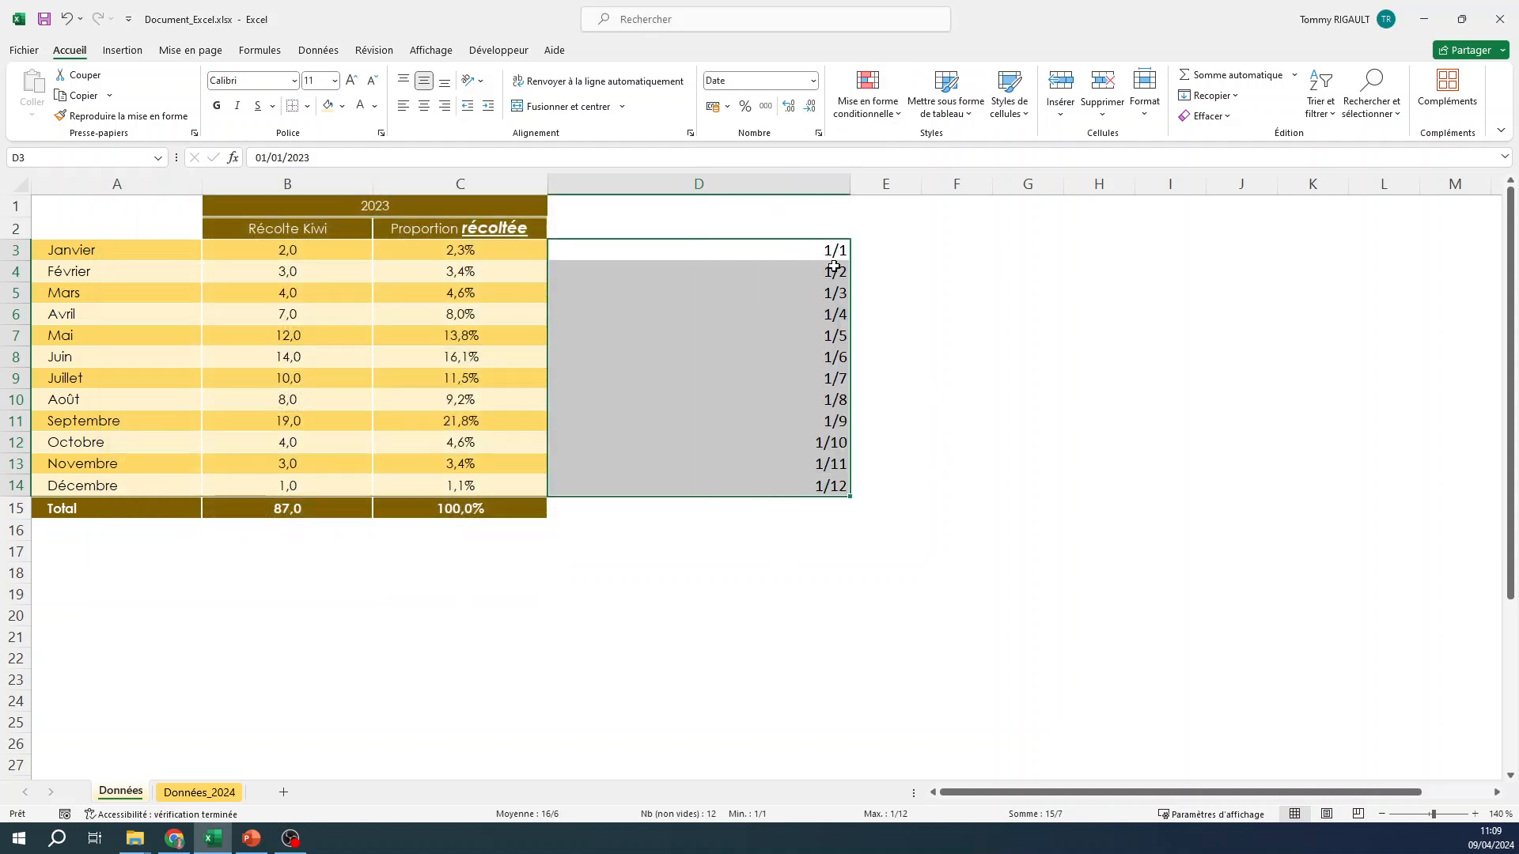
pyautogui.click(813, 81)
pyautogui.click(776, 525)
pyautogui.click(269, 370)
pyautogui.click(269, 359)
pyautogui.click(427, 573)
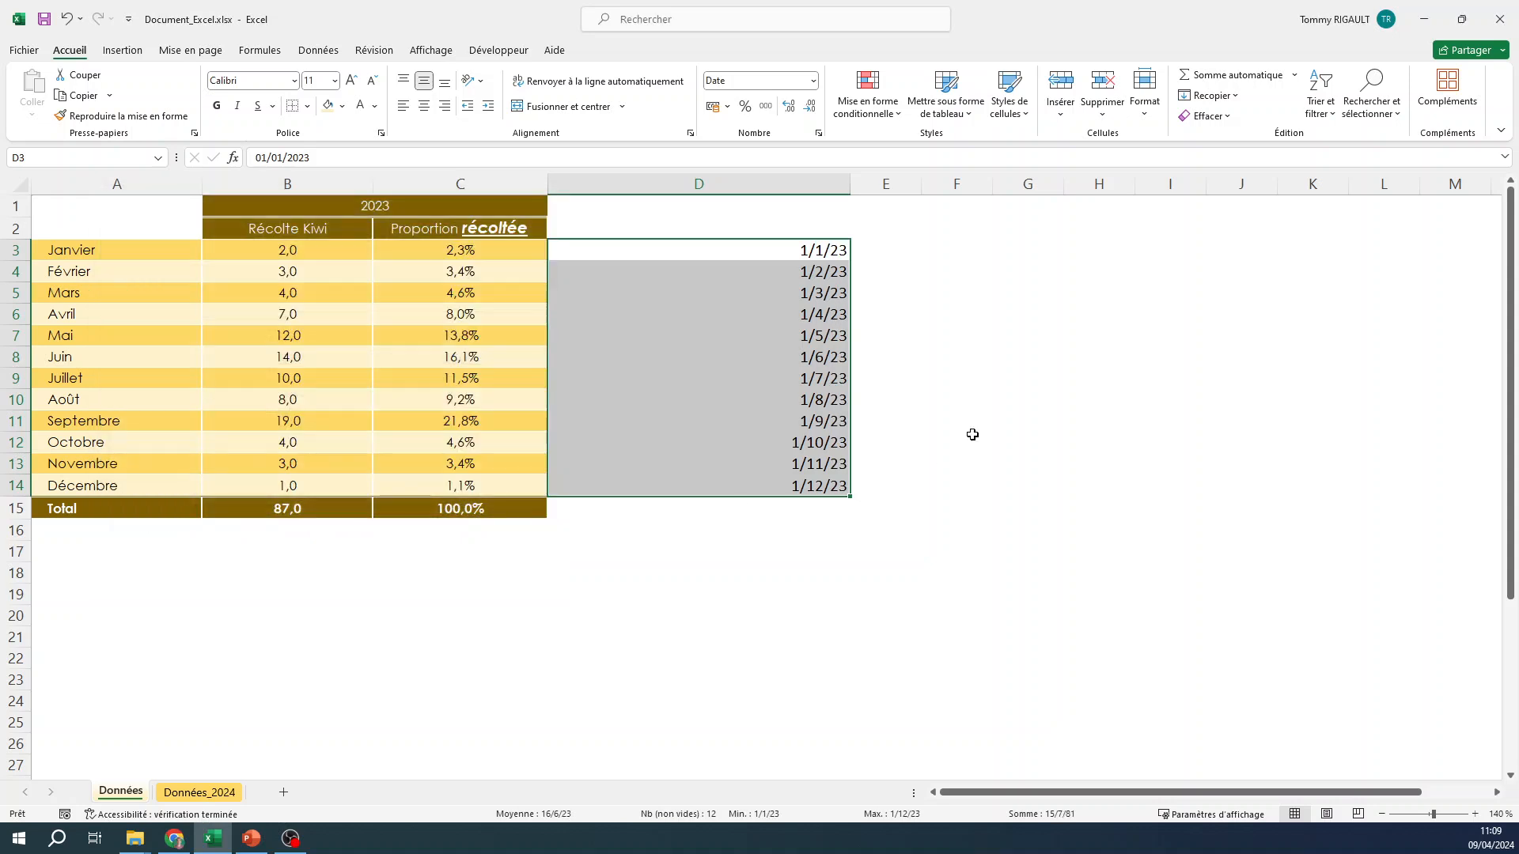
# - Apply the first 14-mars-12 date type to D3:D14 and narrow column D to fit the dates
pyautogui.click(813, 80)
pyautogui.click(760, 522)
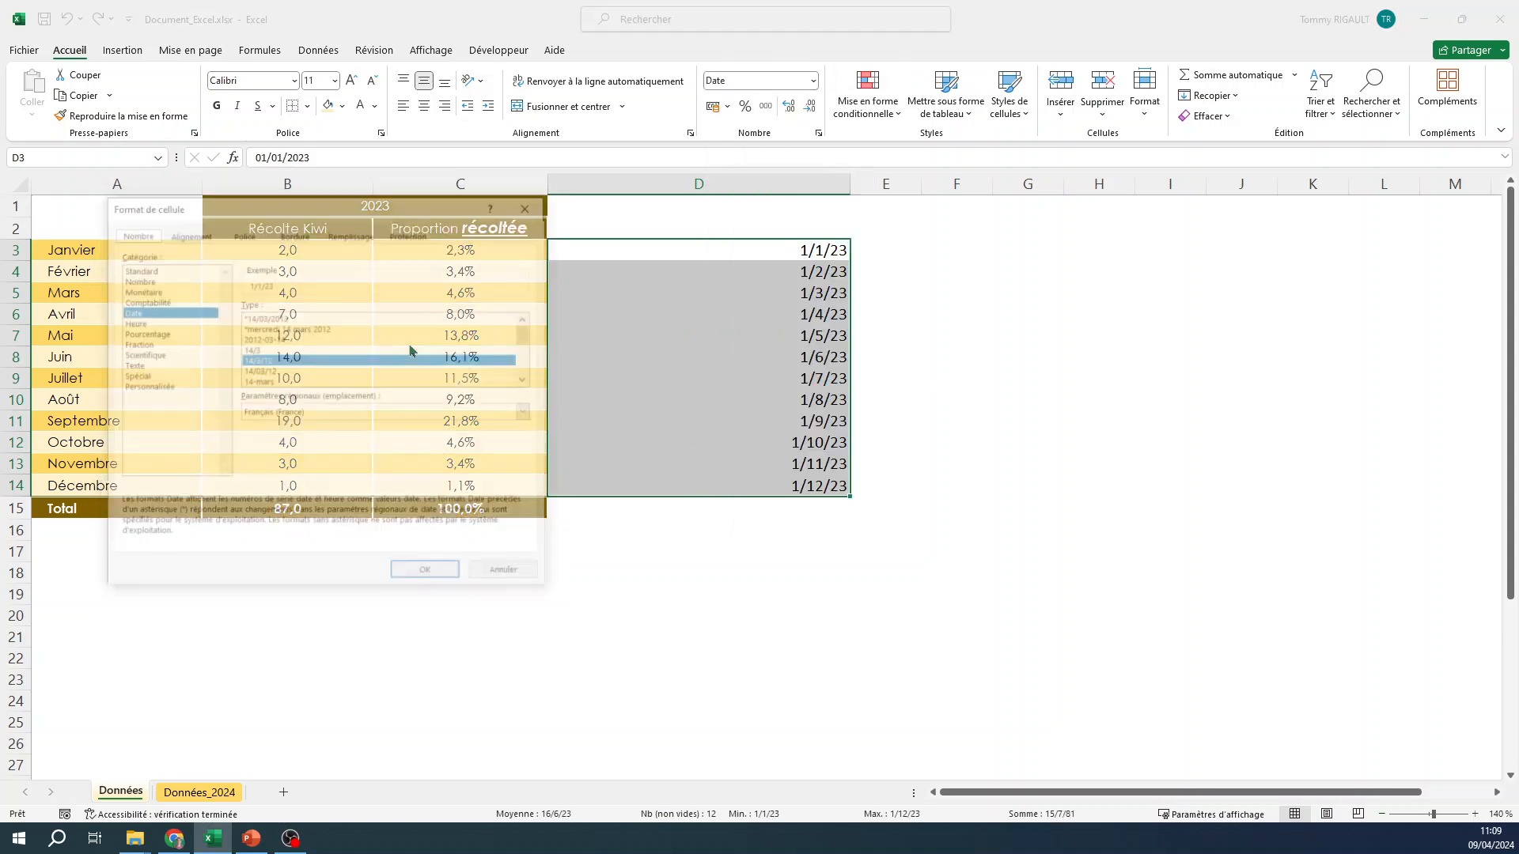
pyautogui.moveTo(529, 341)
pyautogui.mouseDown()
pyautogui.moveTo(541, 369)
pyautogui.moveTo(536, 348)
pyautogui.mouseUp()
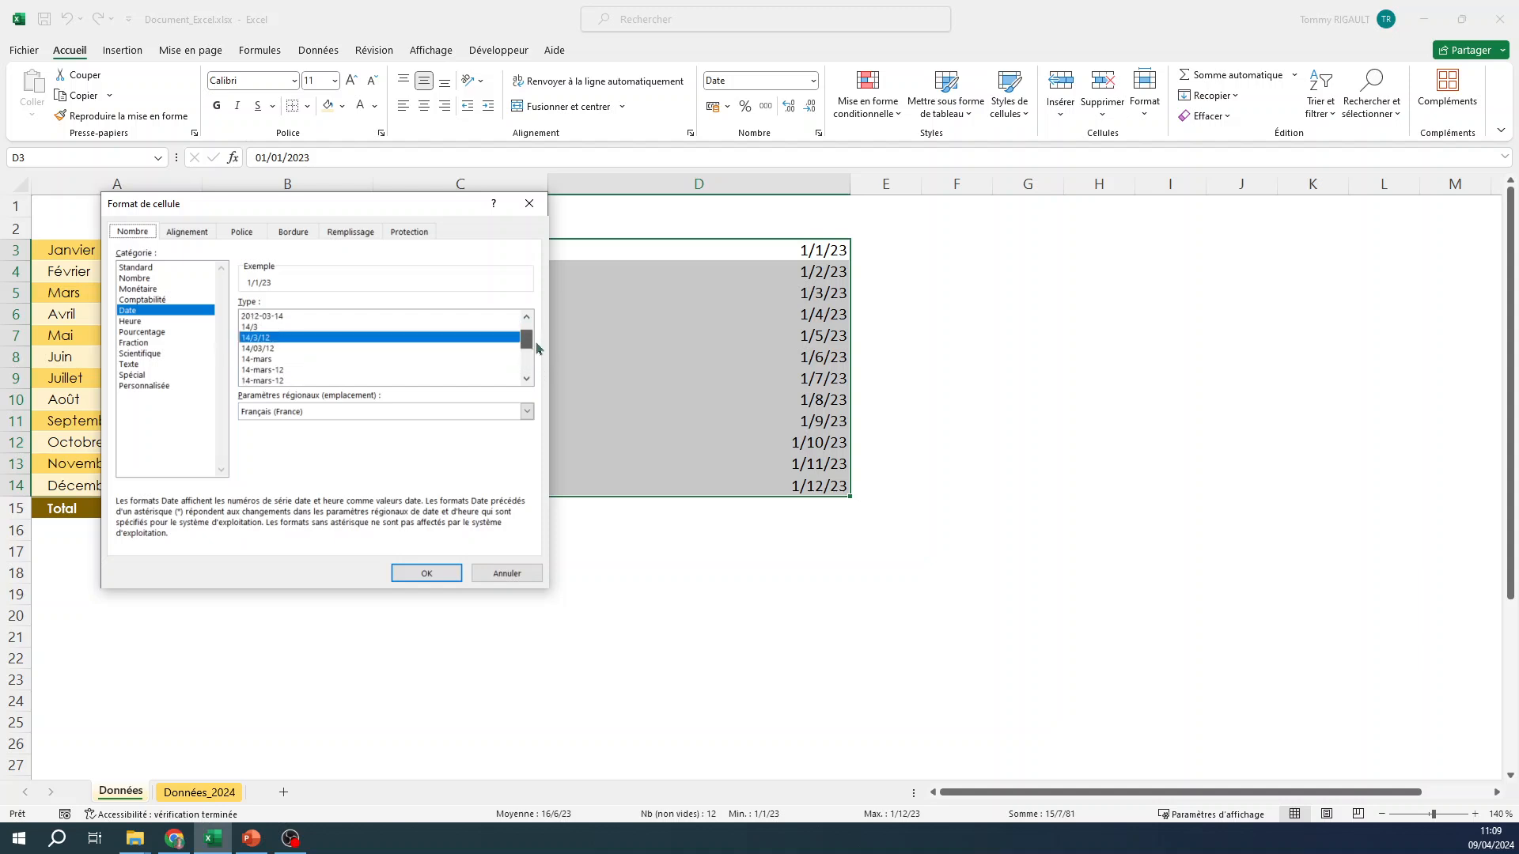
pyautogui.click(283, 369)
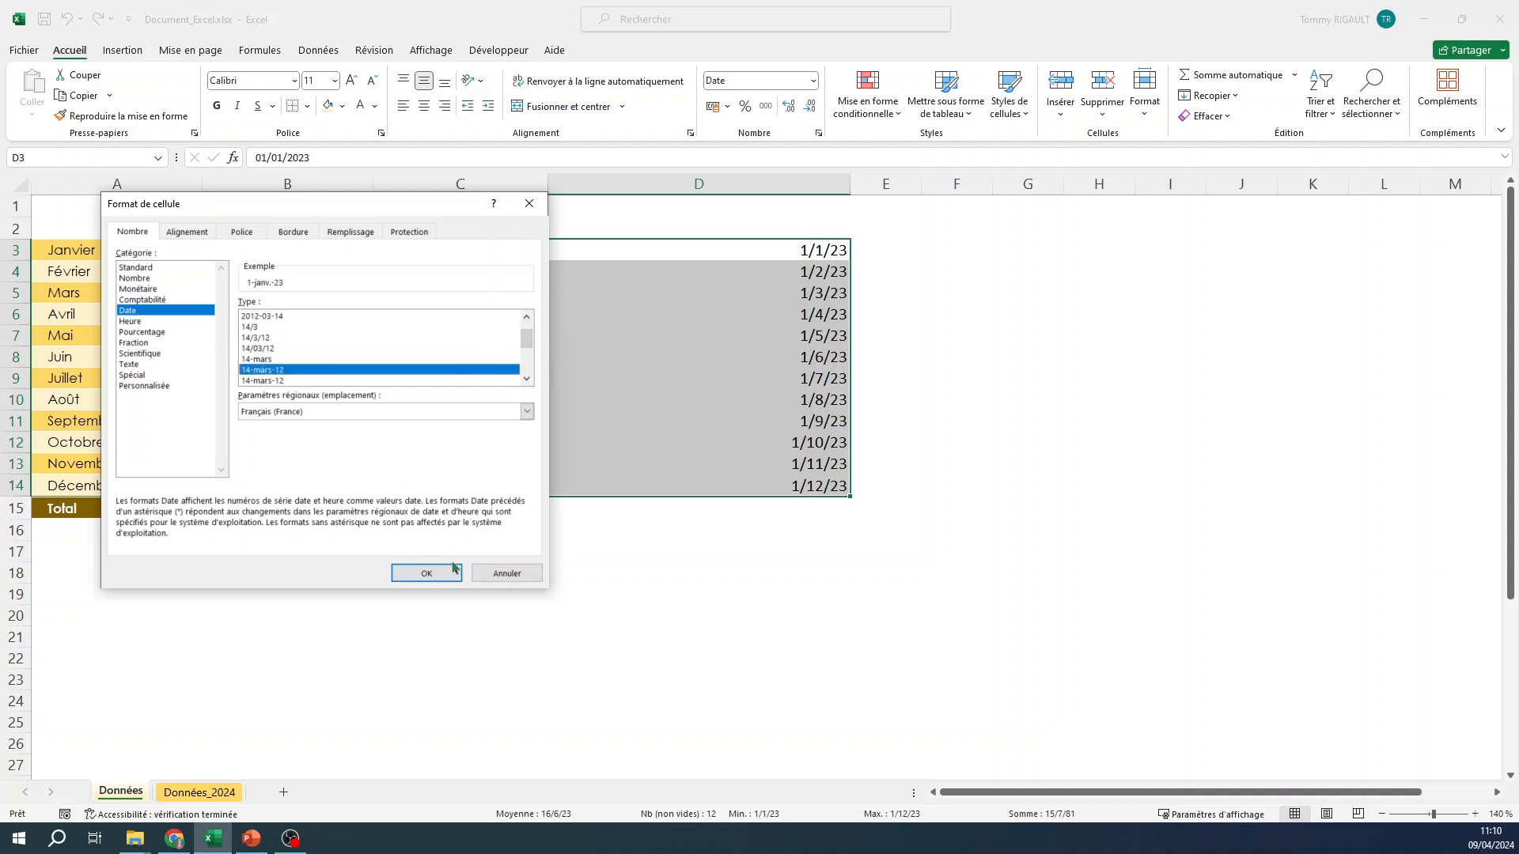
pyautogui.click(427, 574)
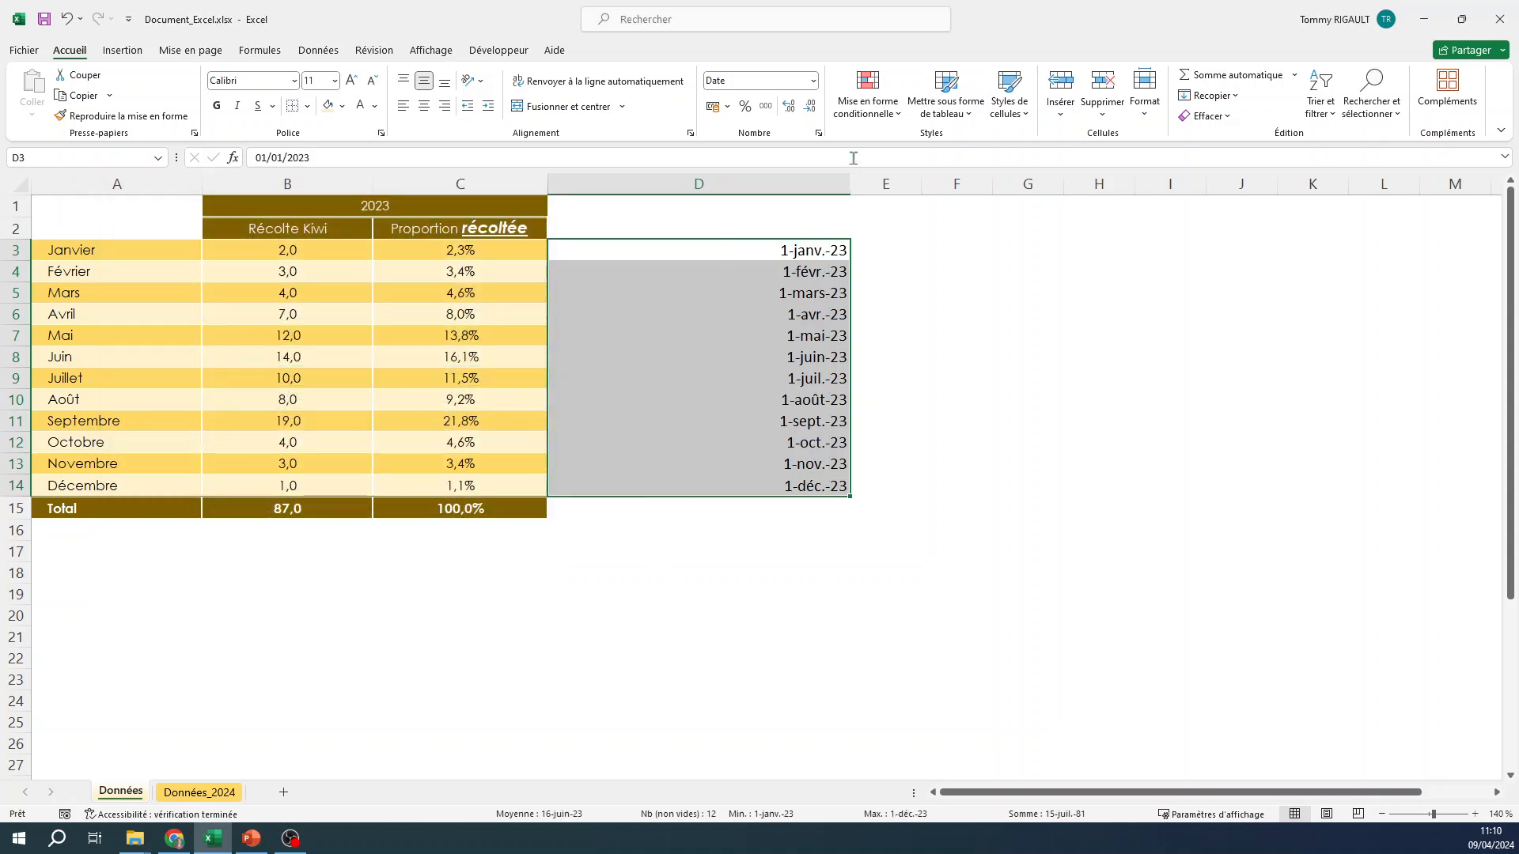
pyautogui.moveTo(849, 184); pyautogui.dragTo(687, 204)
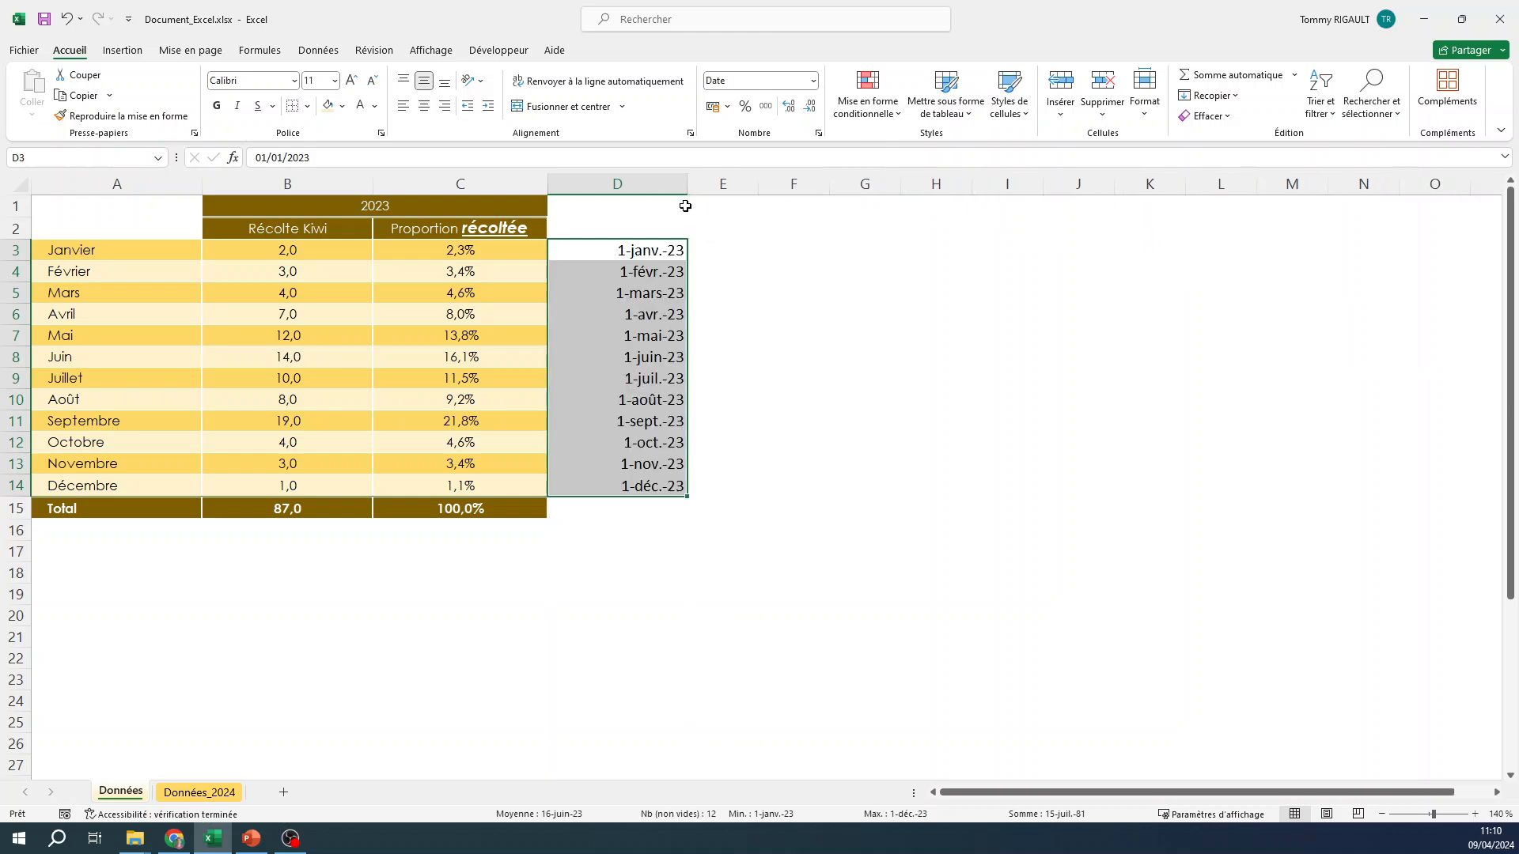
# - Widen column E and enter 5 in cell E2
pyautogui.click(729, 252)
pyautogui.moveTo(760, 186); pyautogui.dragTo(819, 198)
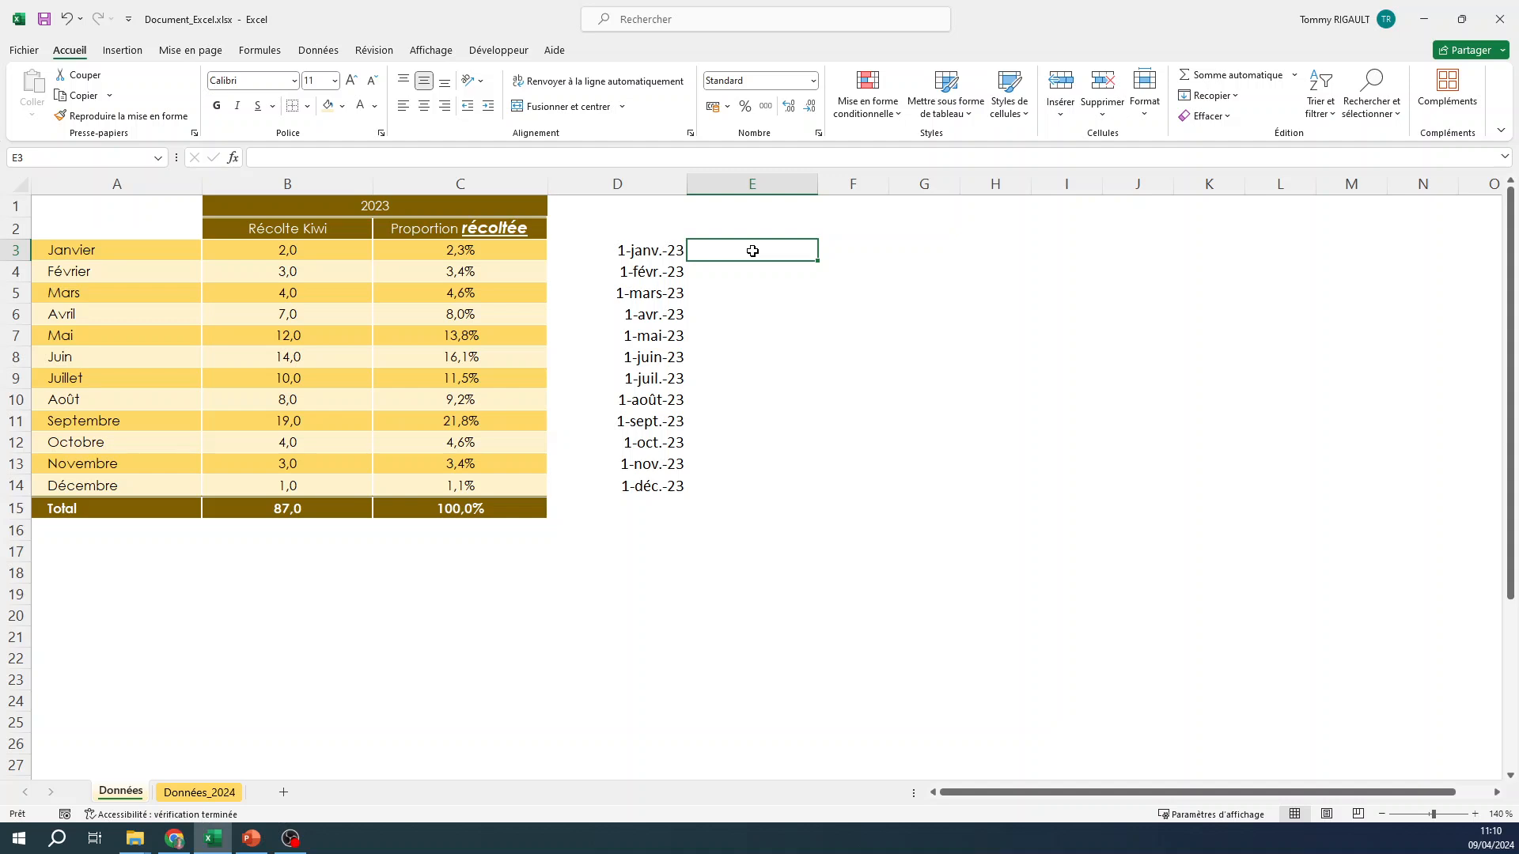
pyautogui.click(767, 228)
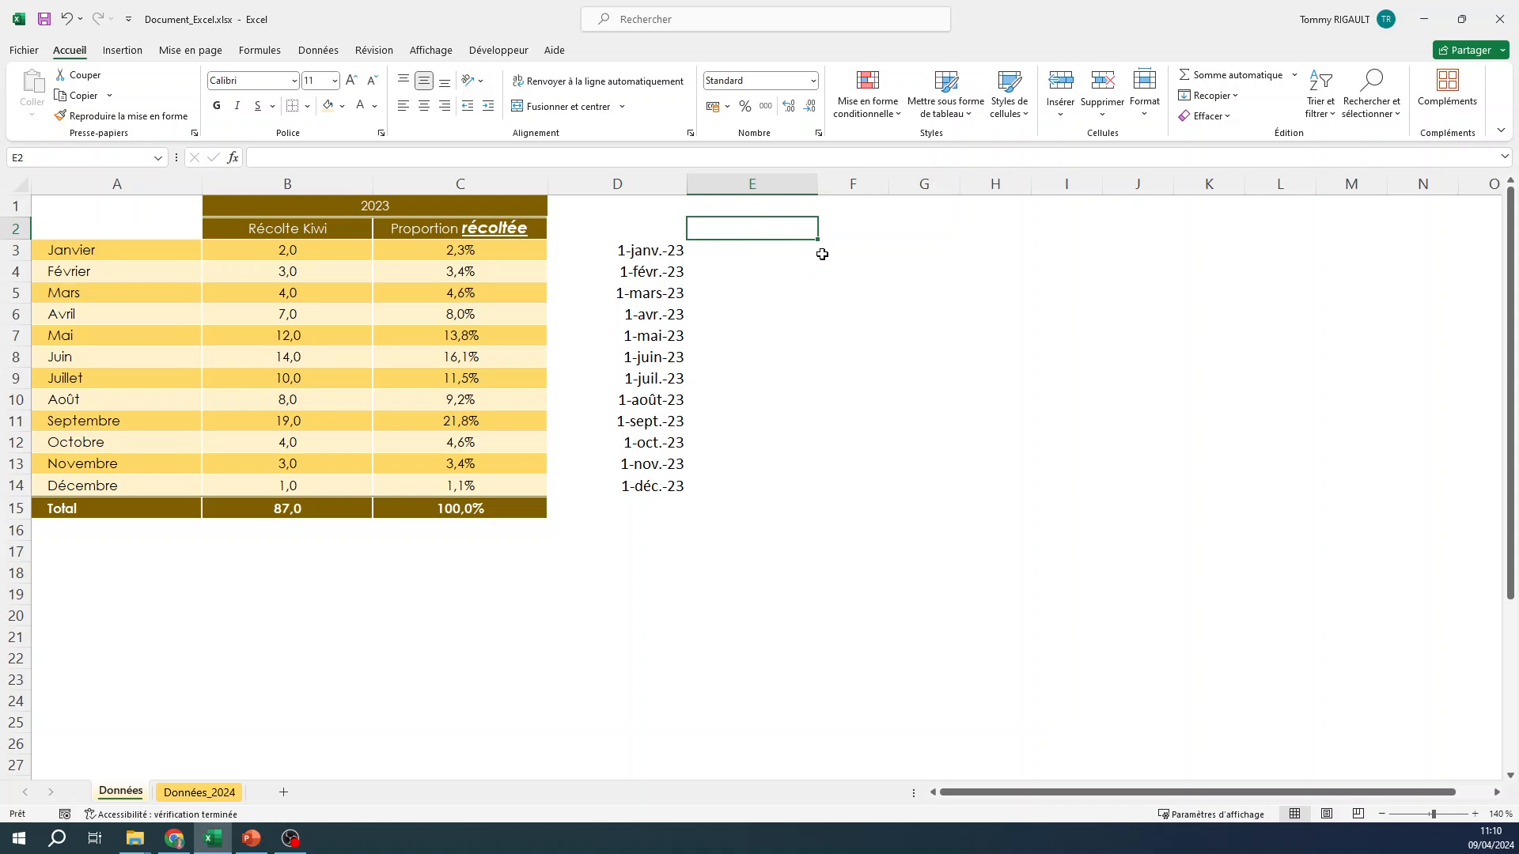
pyautogui.write('5')
pyautogui.press('Return')
# - Format cell E2 as Monétaire and centre its content horizontally
pyautogui.click(769, 231)
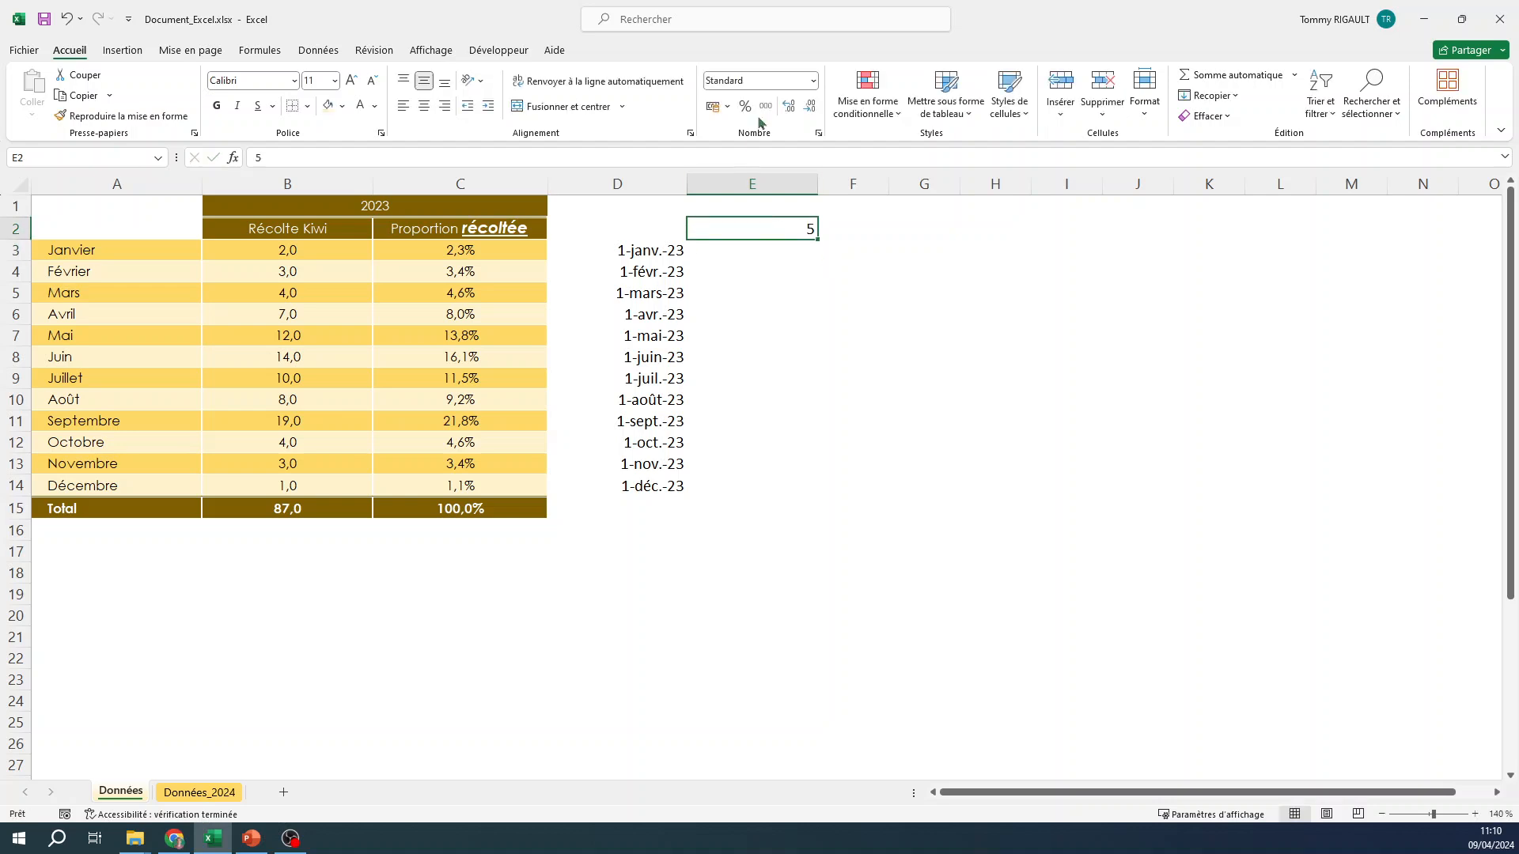
pyautogui.click(813, 83)
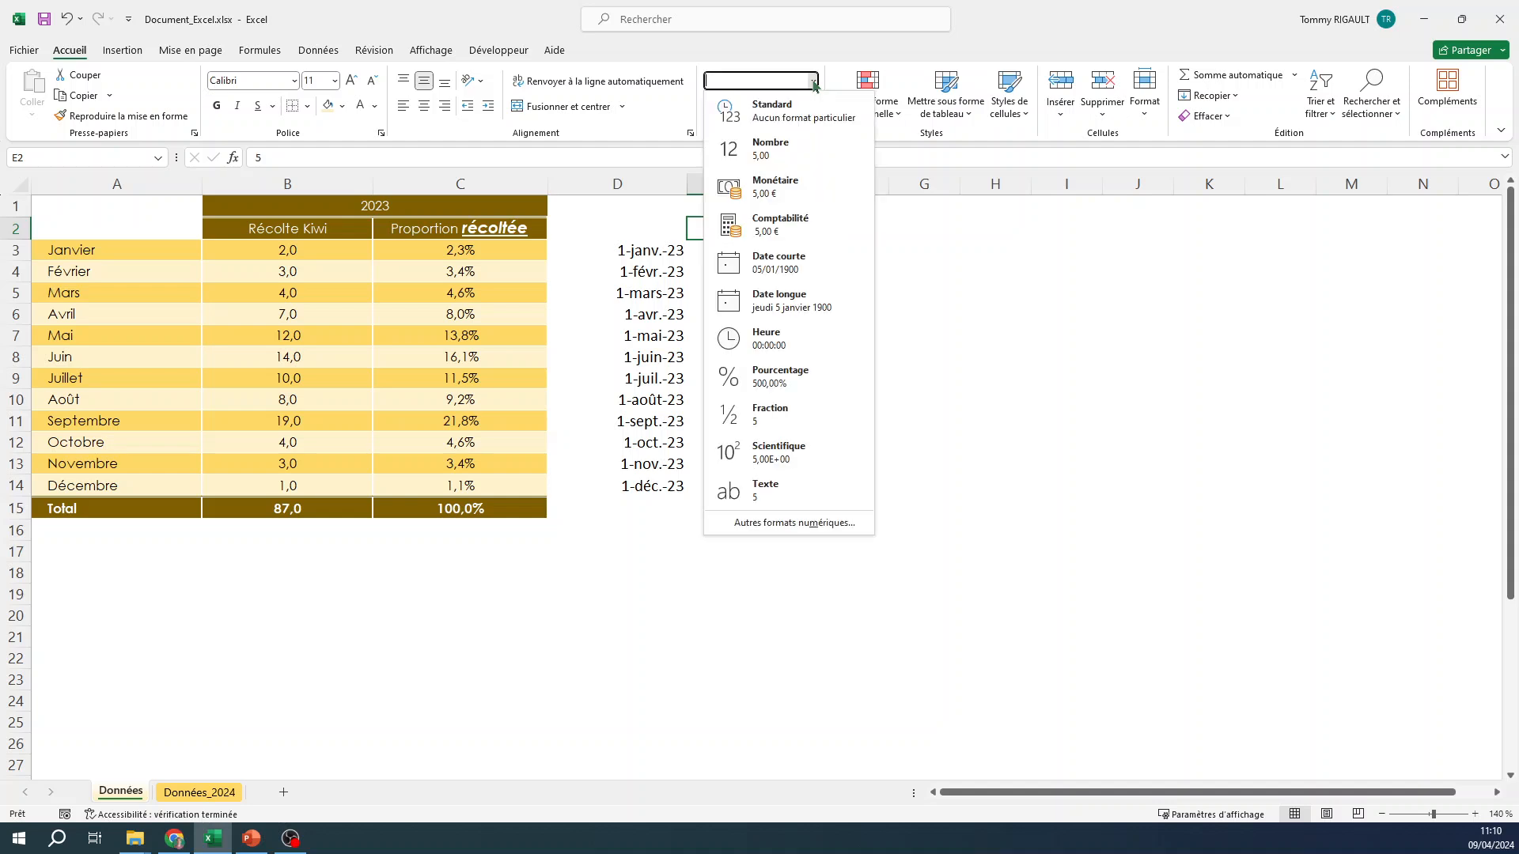
pyautogui.click(775, 187)
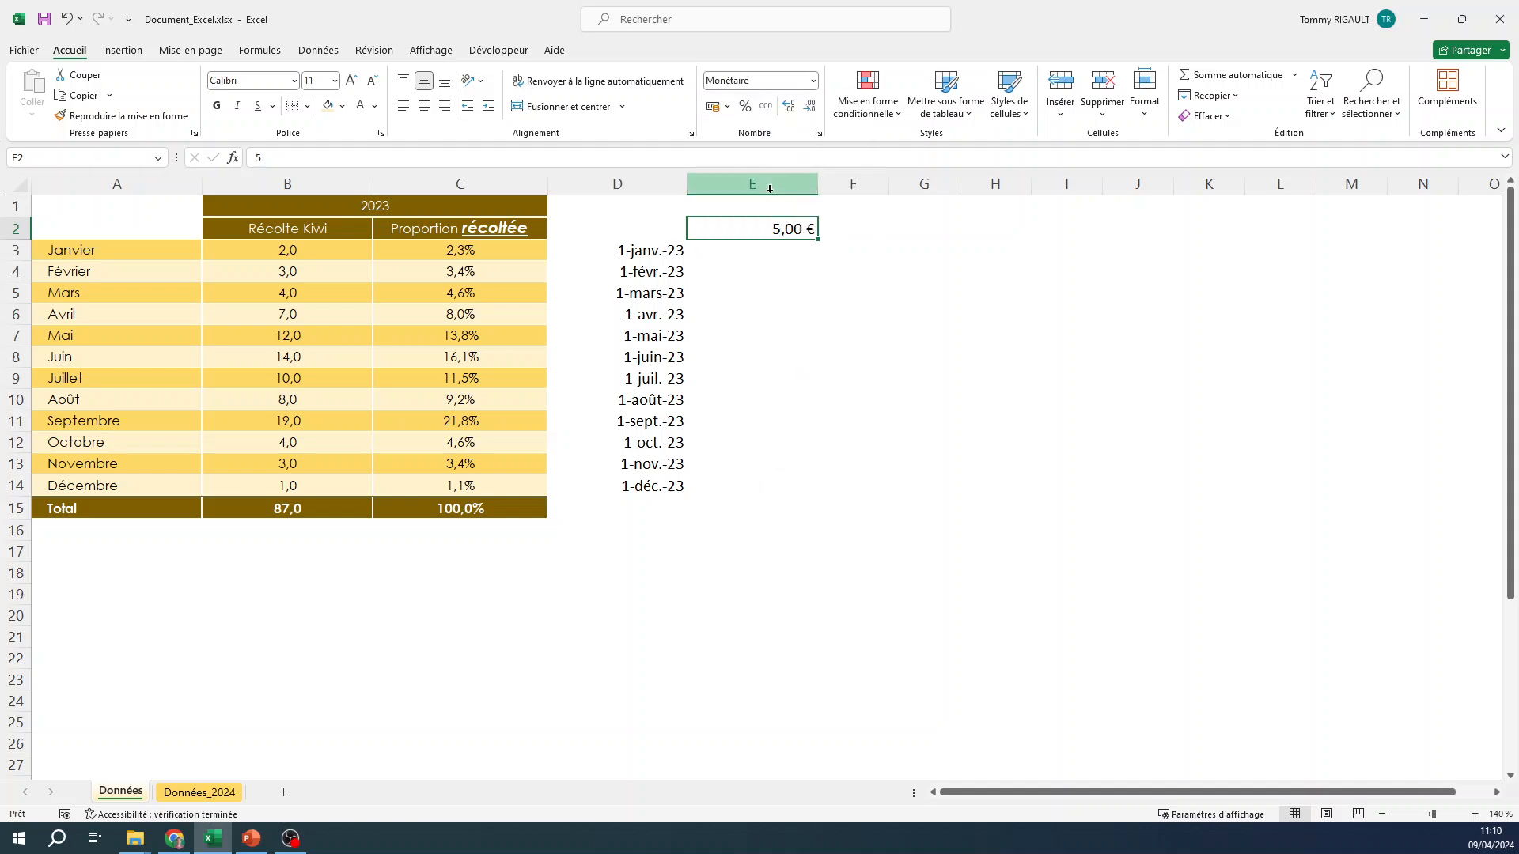
pyautogui.click(424, 105)
# - Enter the formula =B3*E2 in cell E3 to multiply January's harvest by the unit price
pyautogui.click(758, 249)
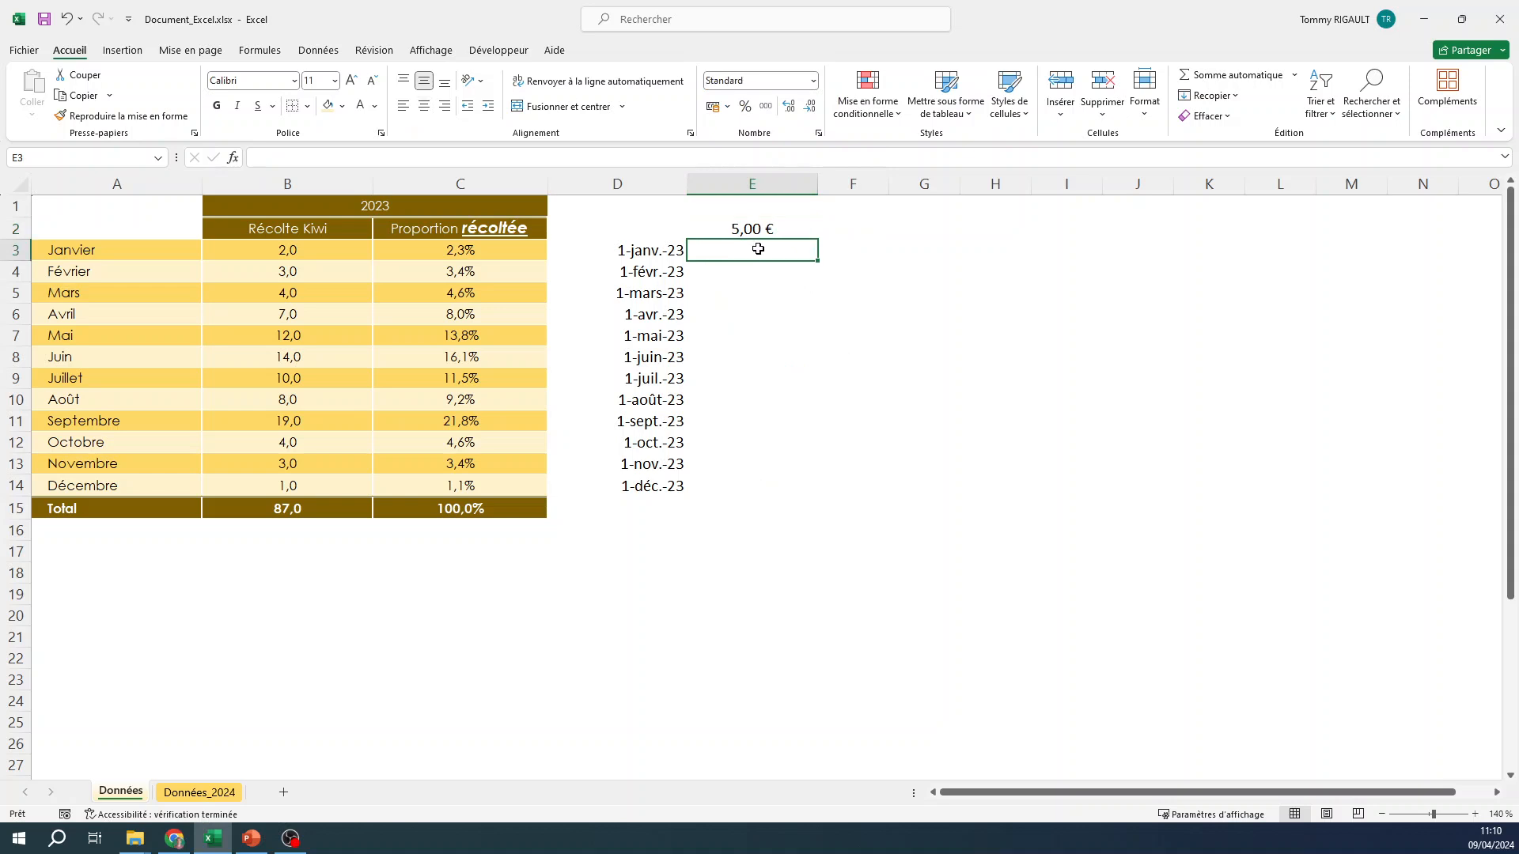
pyautogui.write('=')
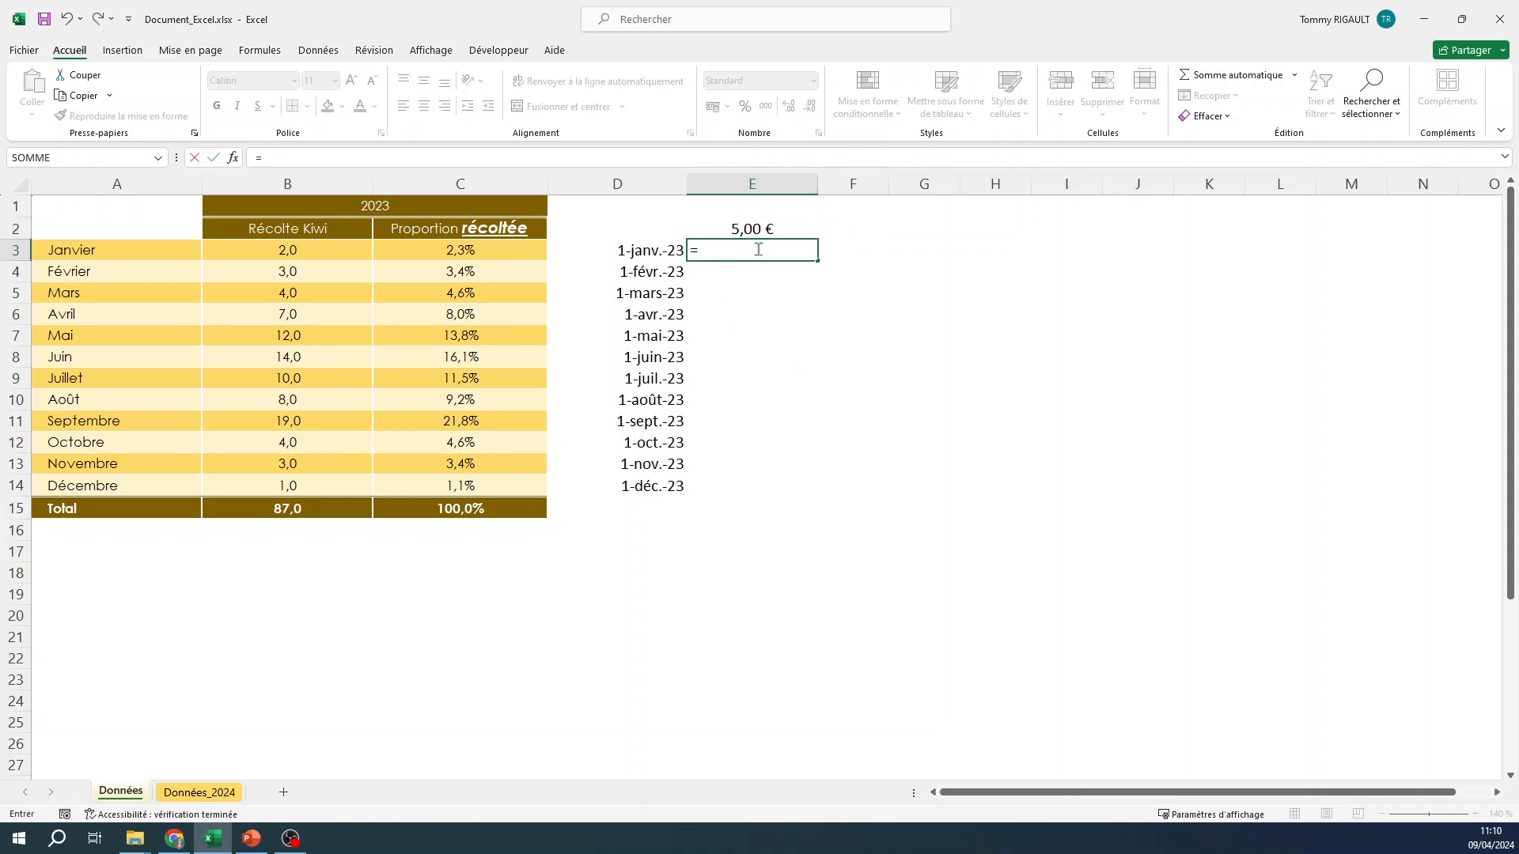
pyautogui.click(321, 252)
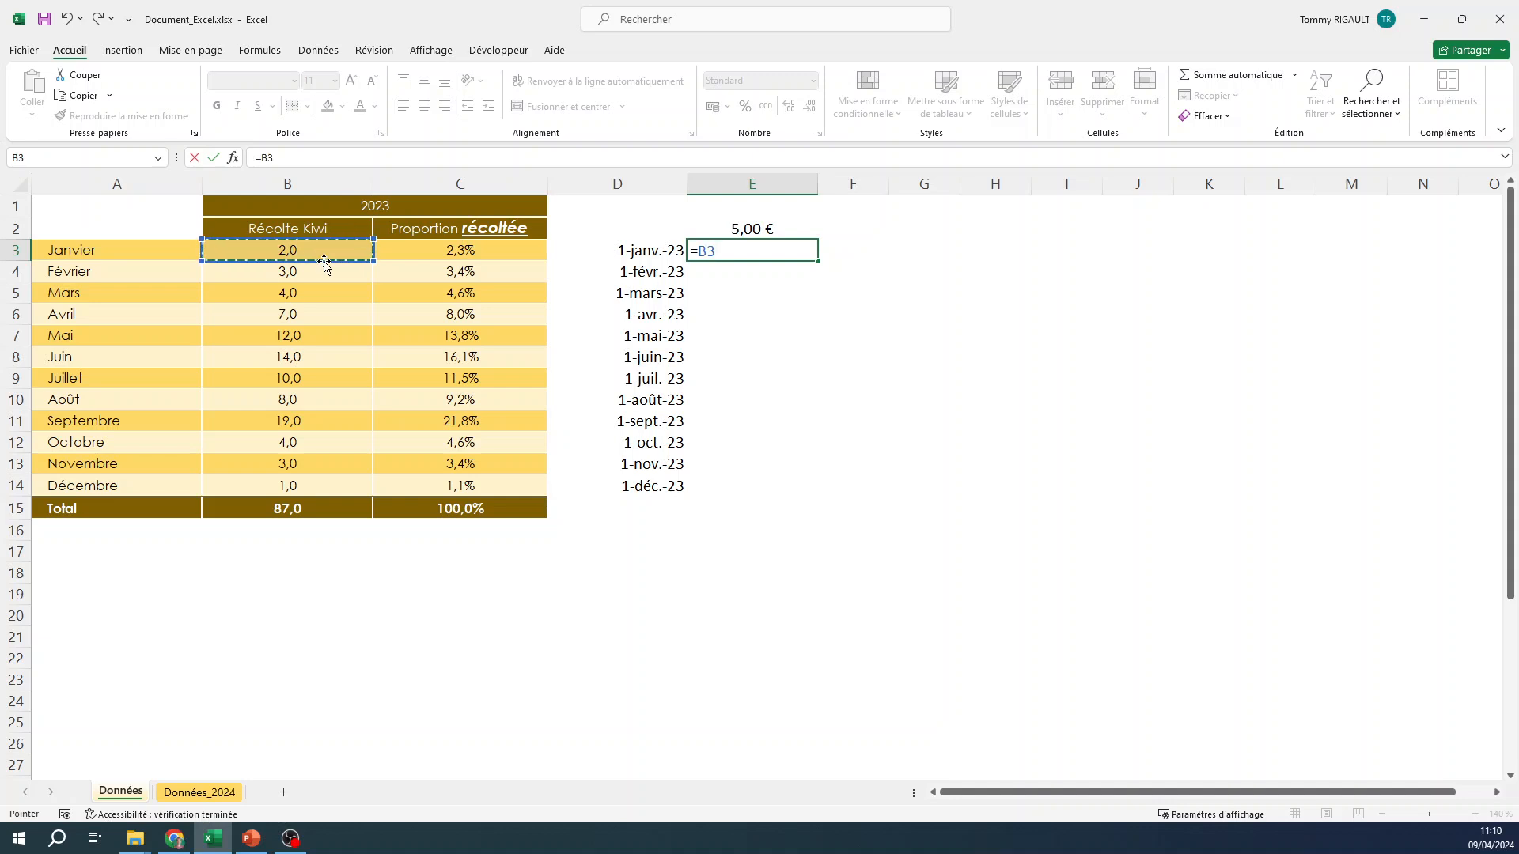
pyautogui.write('*')
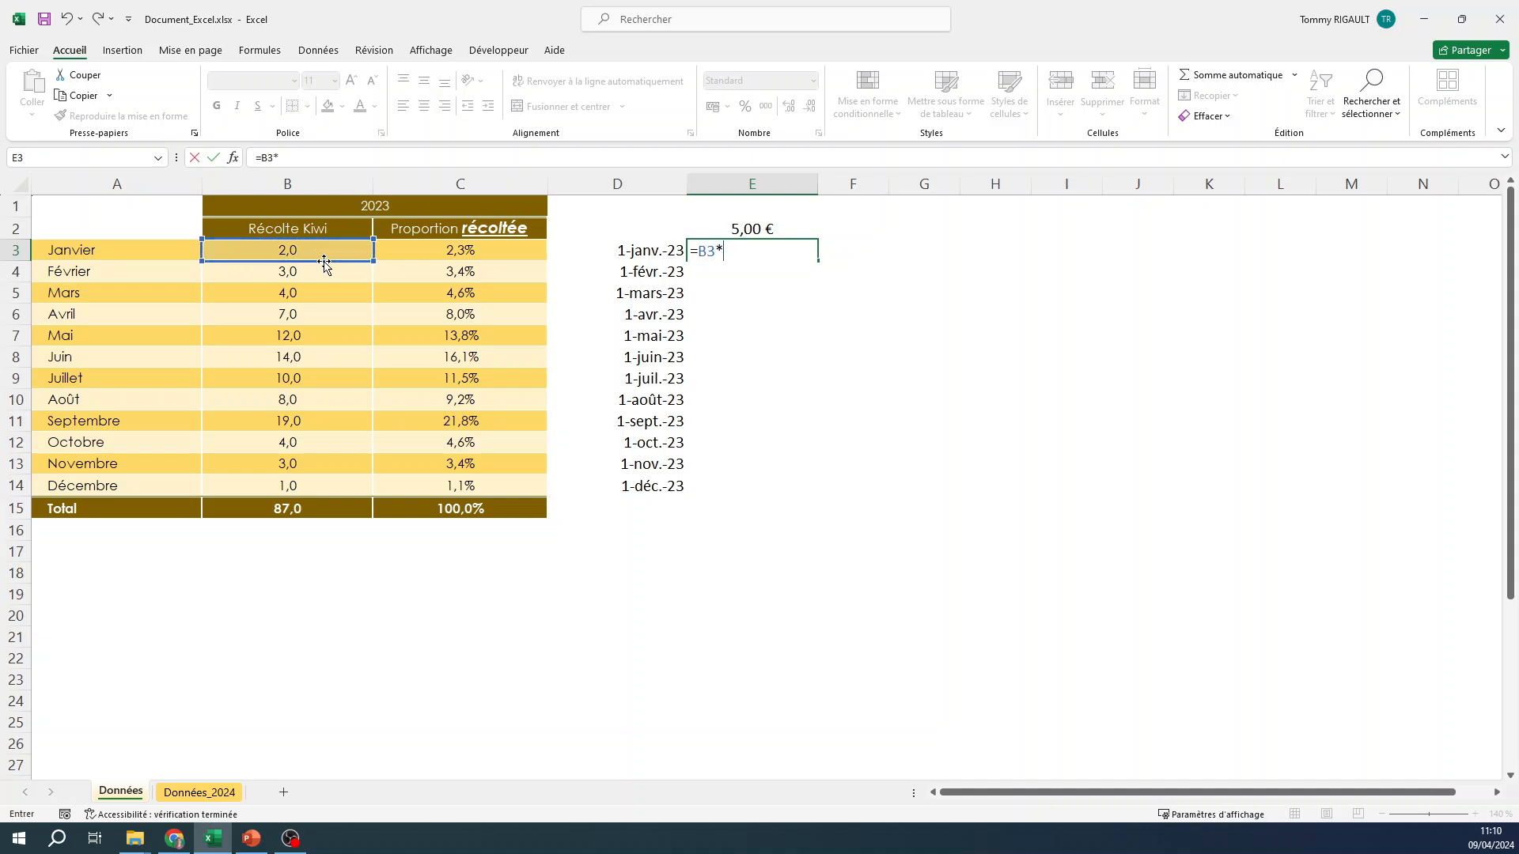
pyautogui.click(773, 232)
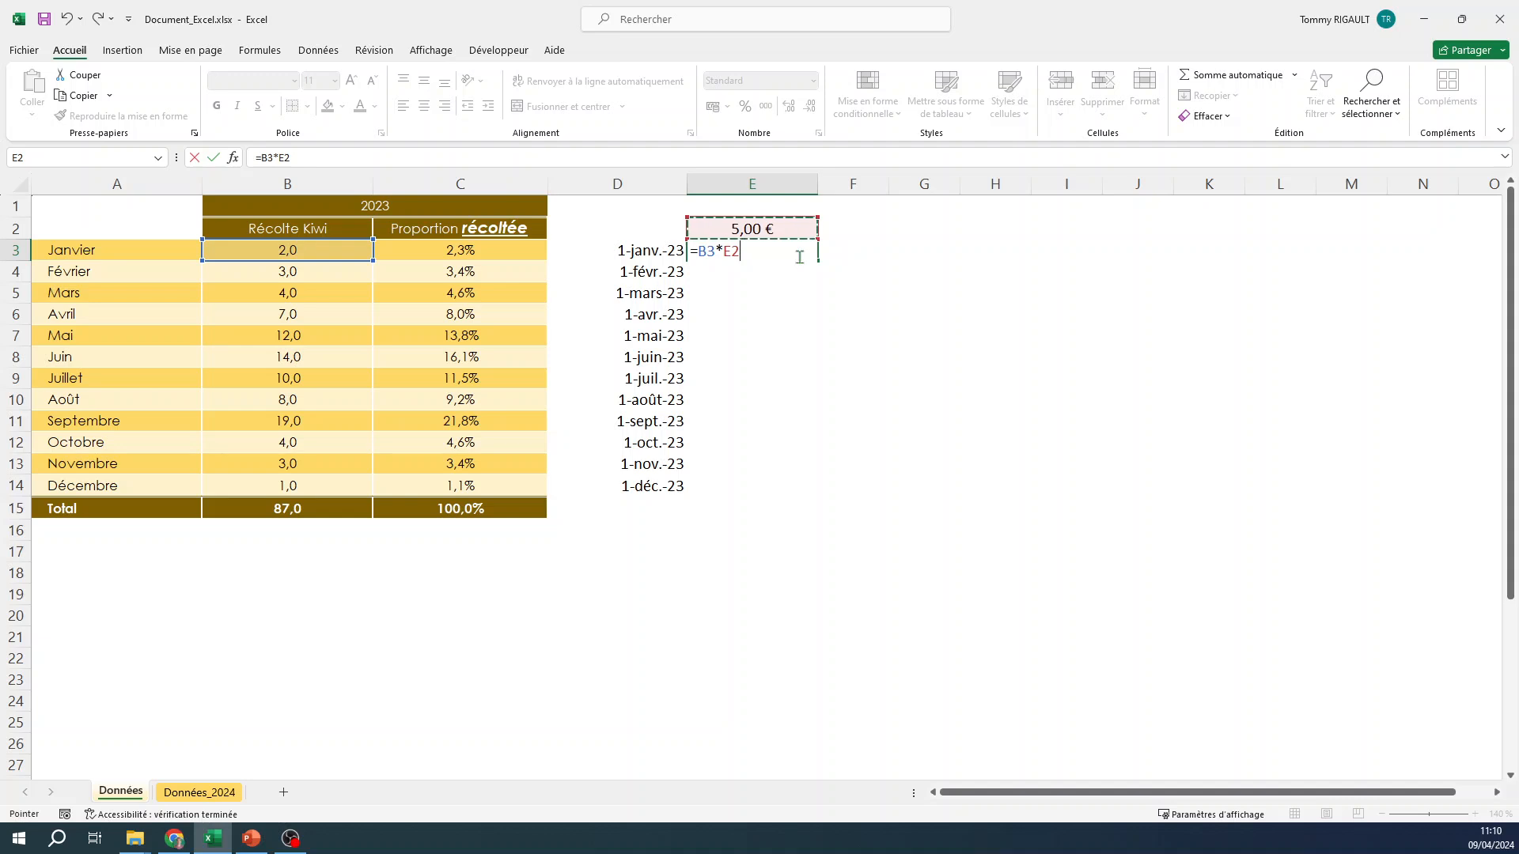
pyautogui.press('Return')
# - Lock the price row in E3's formula as =B3*E$2 and fill it down to E14
pyautogui.click(797, 253)
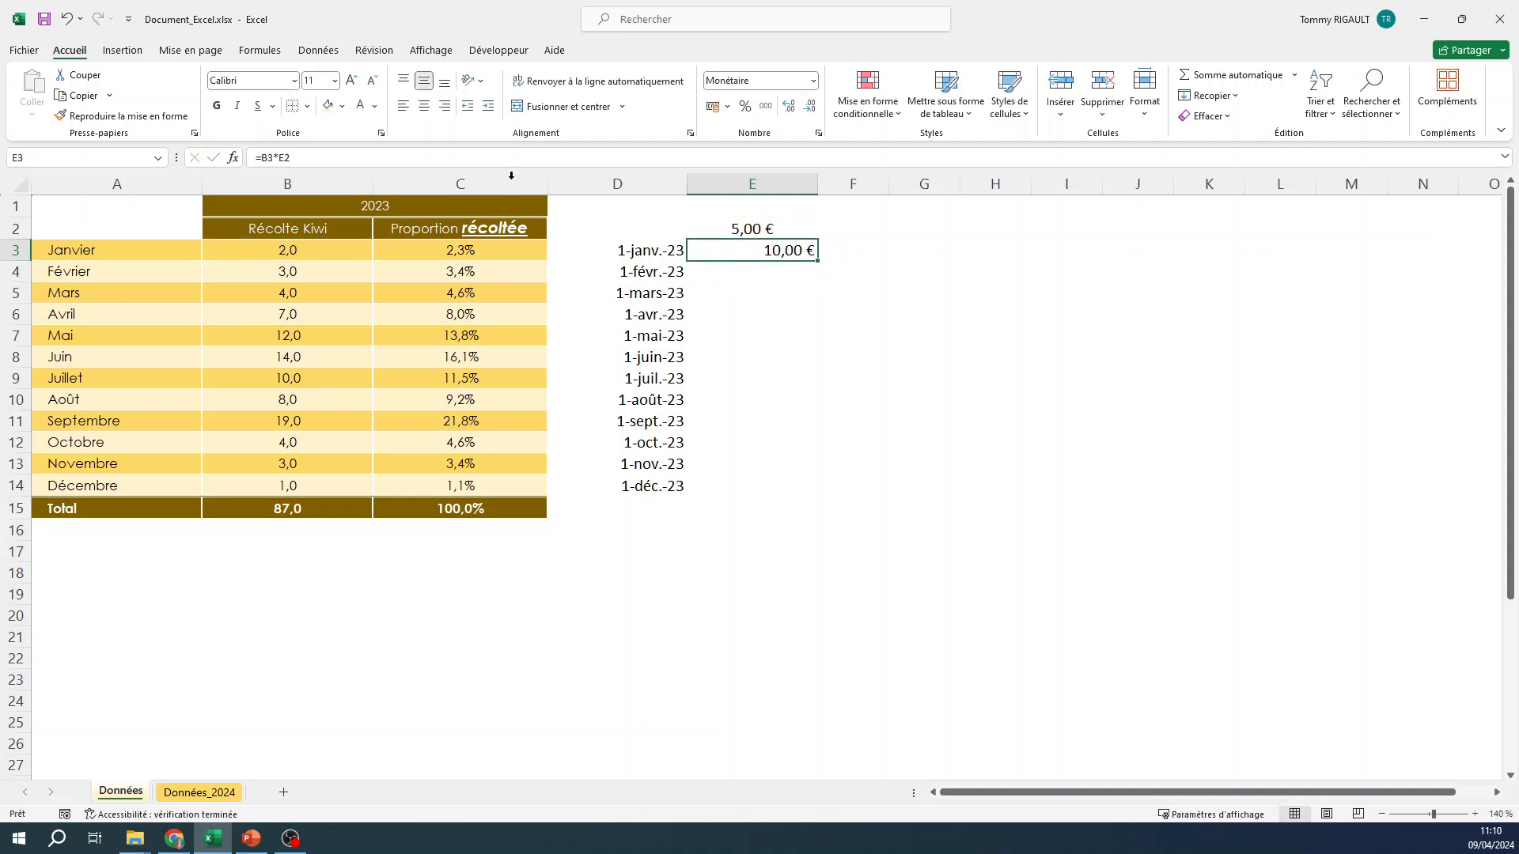
pyautogui.click(340, 161)
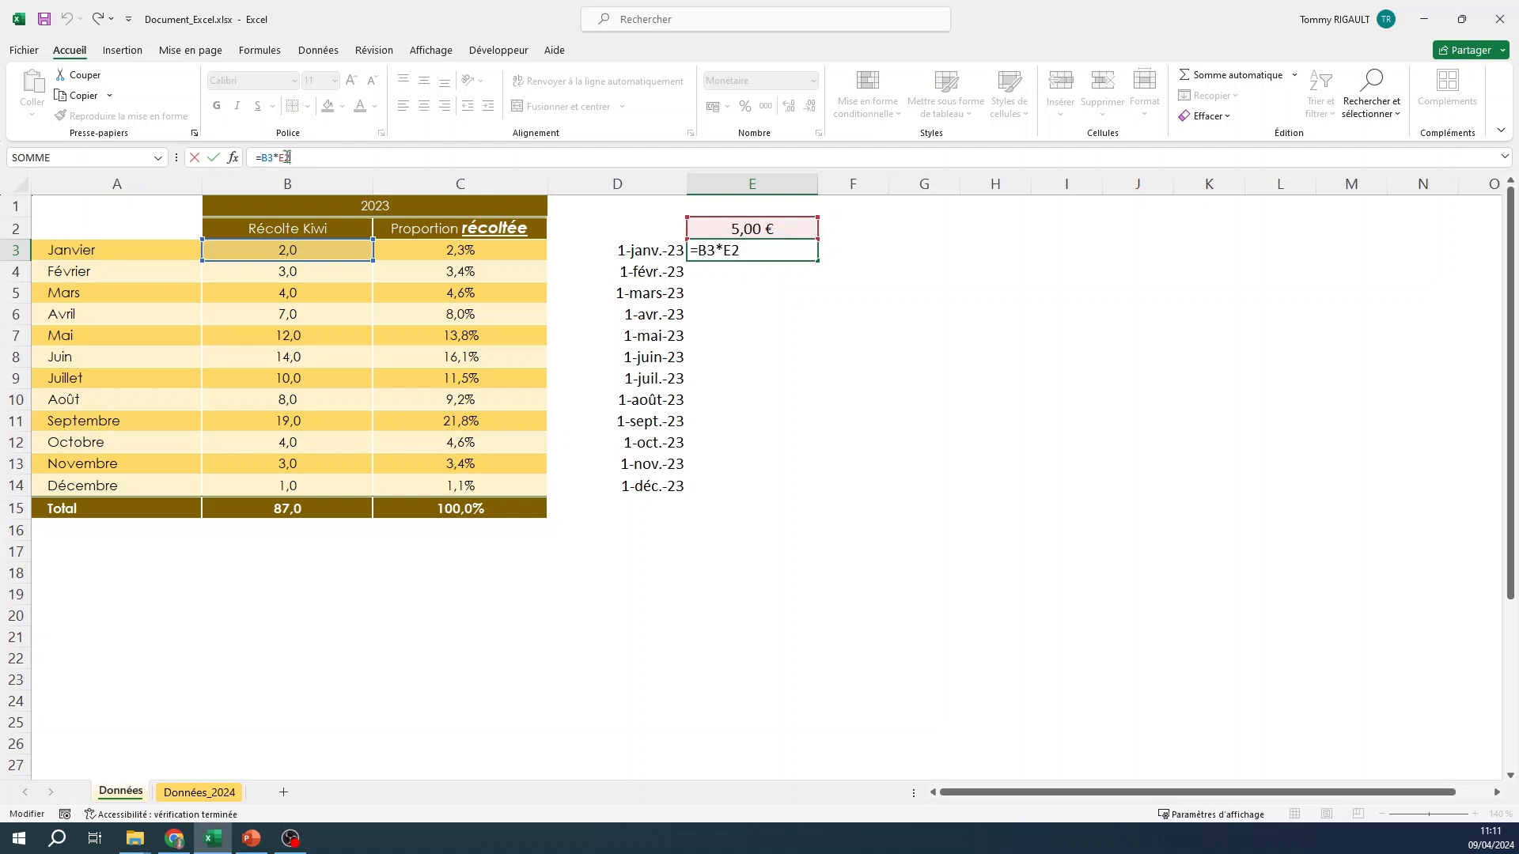
pyautogui.press('Return')
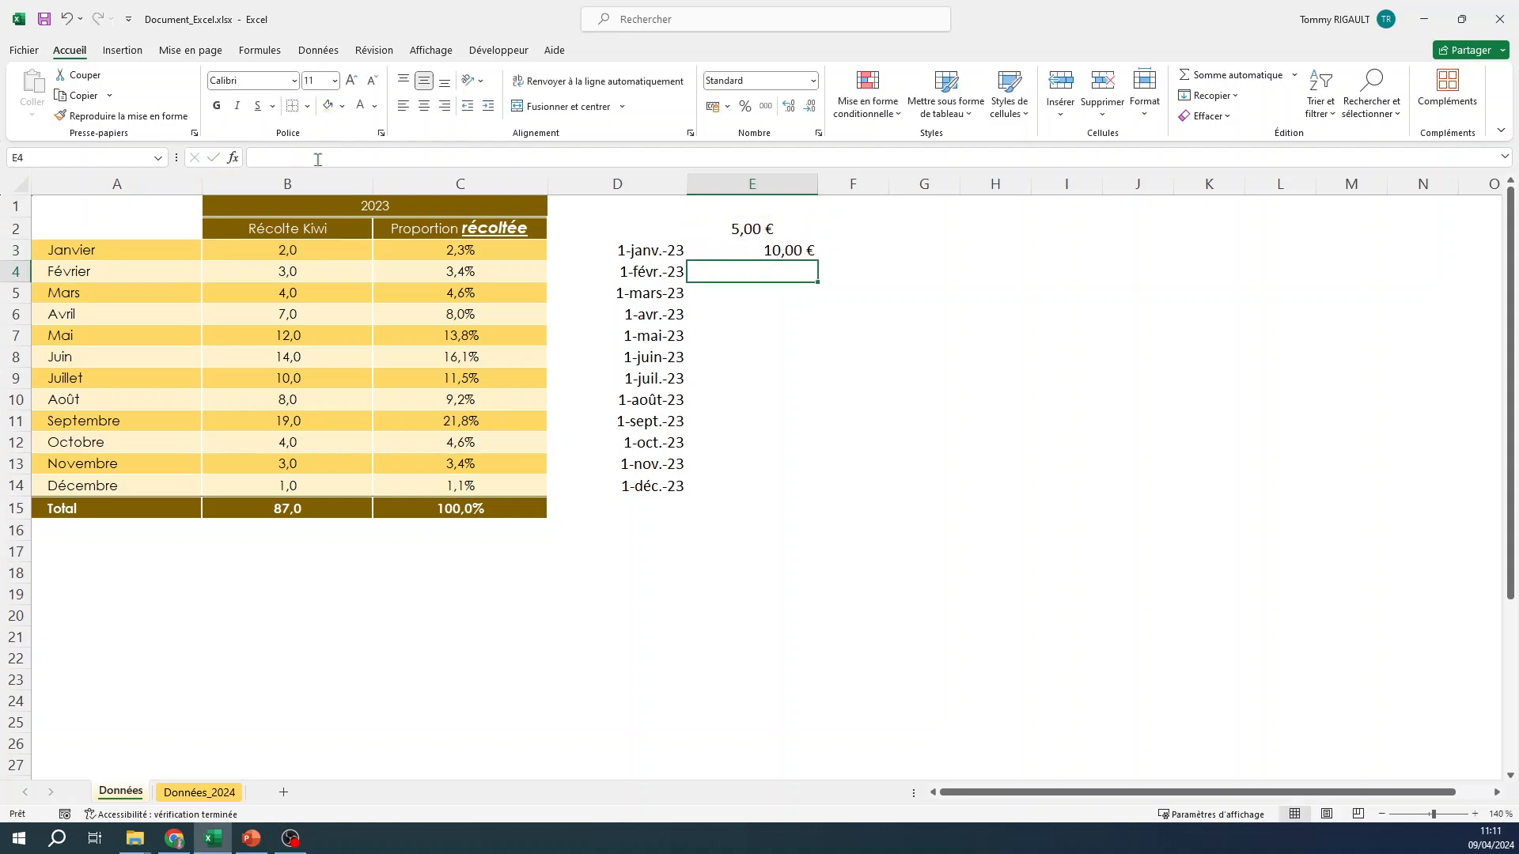
pyautogui.click(773, 251)
pyautogui.moveTo(817, 260); pyautogui.dragTo(798, 488)
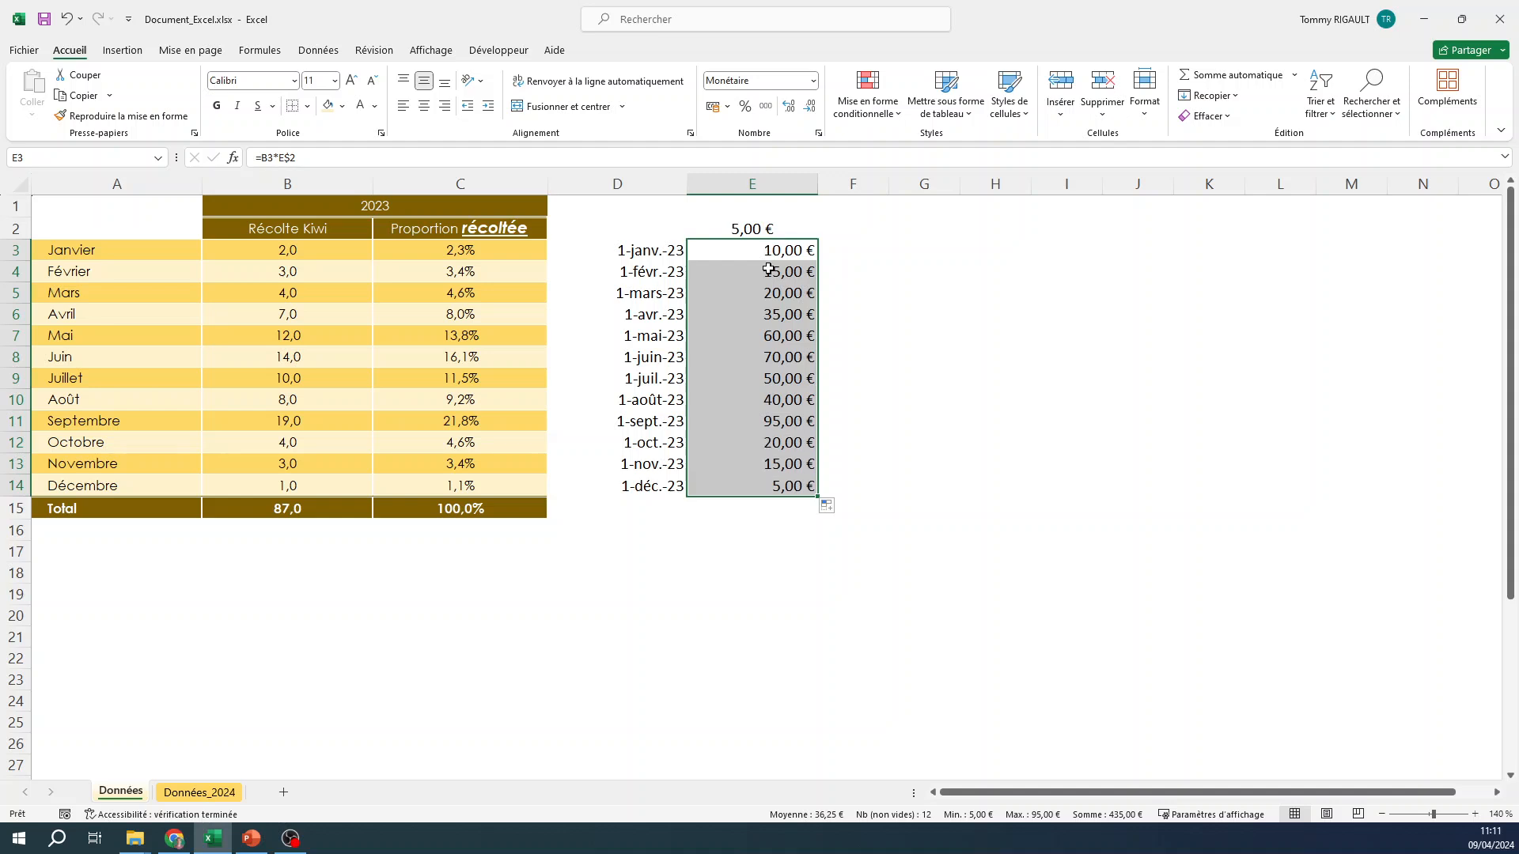
# - Inspect the copied formula in E4 and the cells it references
pyautogui.click(769, 270)
pyautogui.click(553, 158)
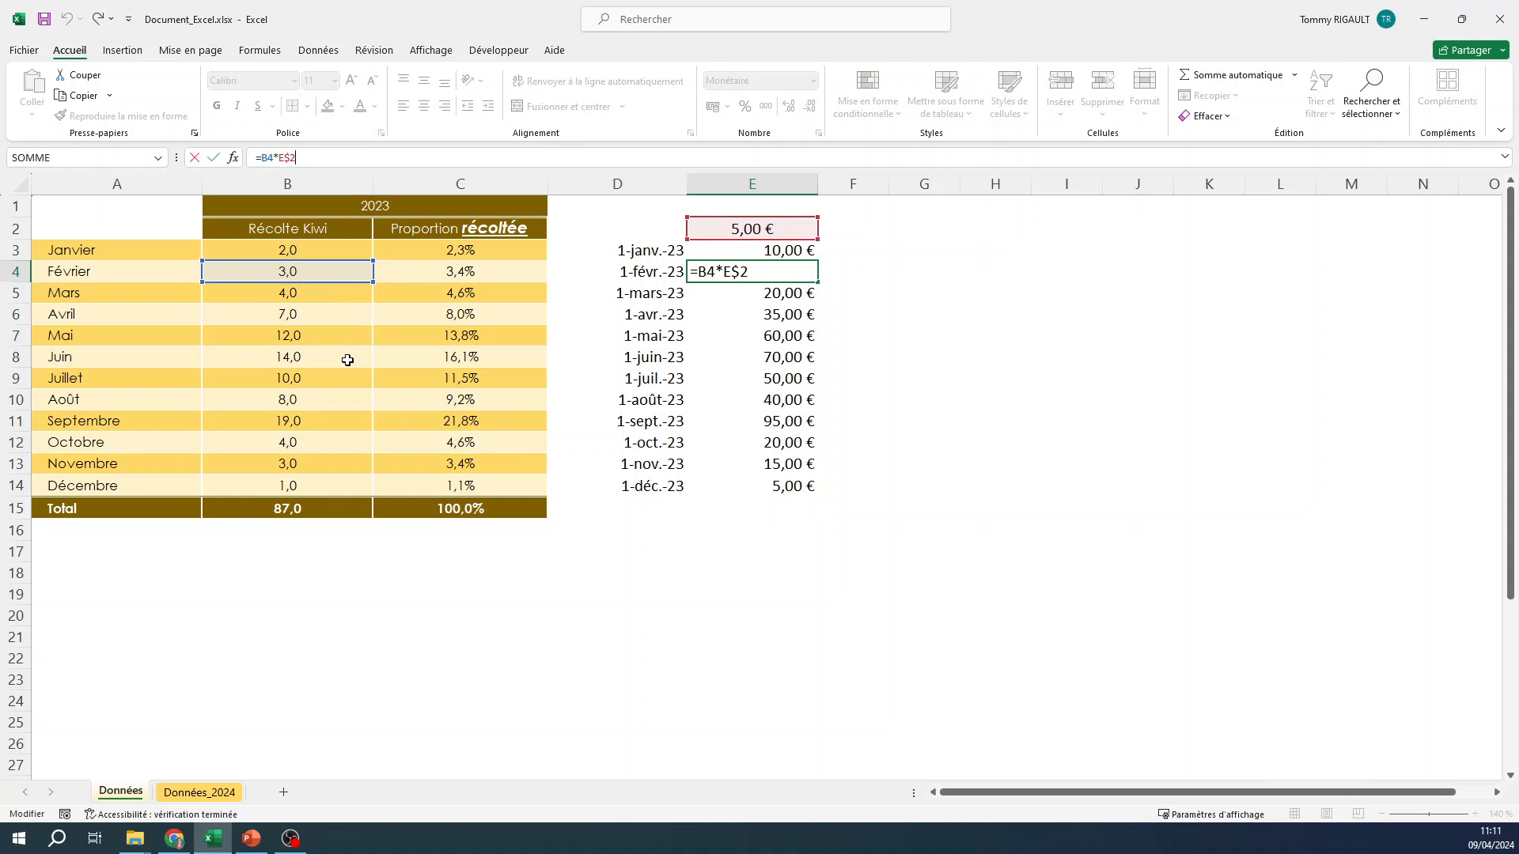
pyautogui.press('Return')
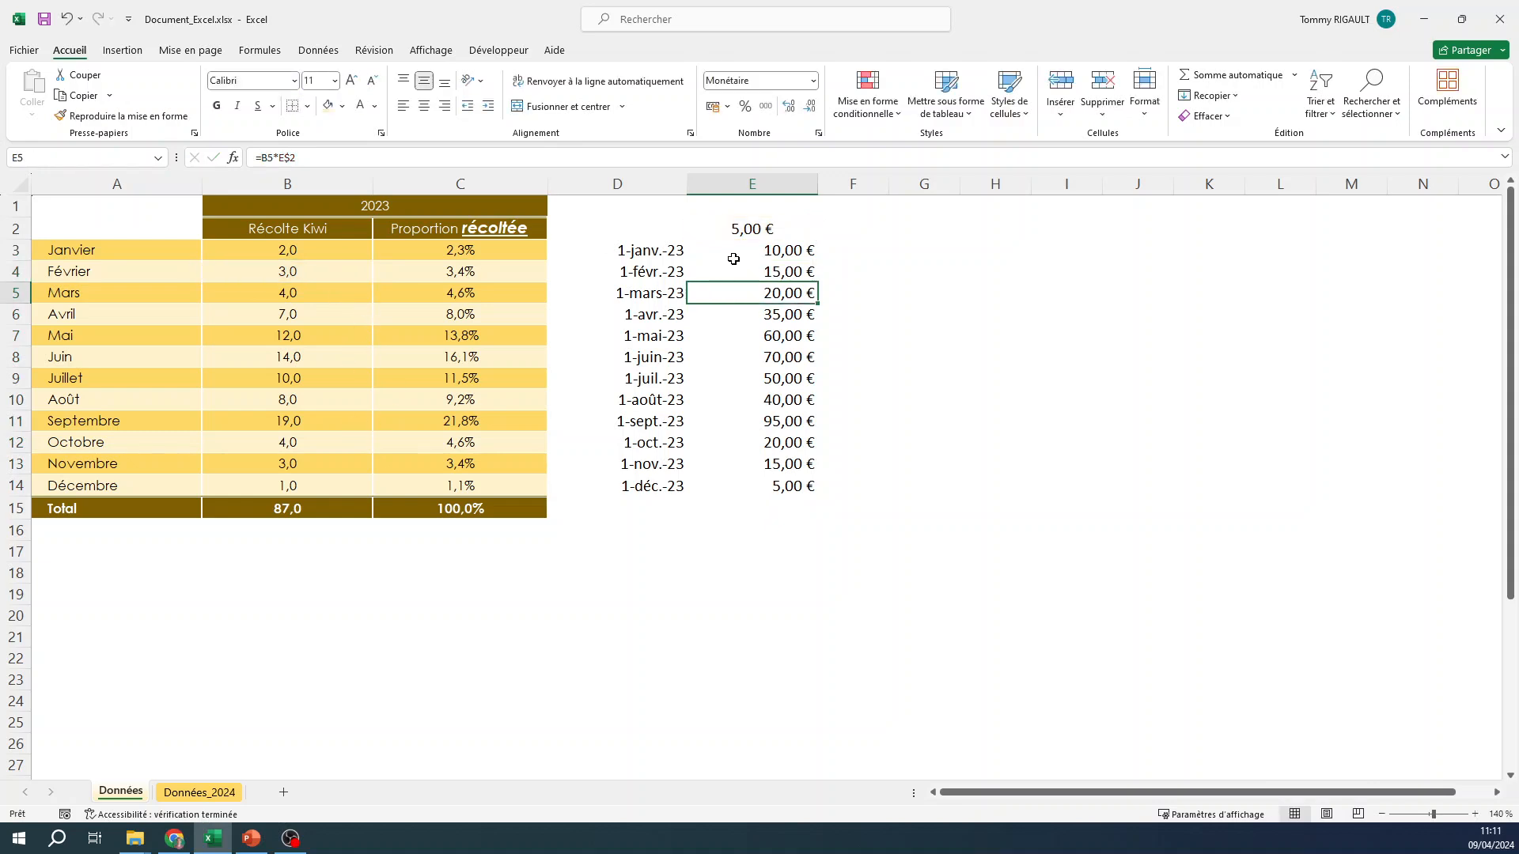
# - Format the amounts in E2:E14 as Monétaire with centred alignment, and switch them to Comptabilité
pyautogui.moveTo(759, 229); pyautogui.dragTo(752, 486)
pyautogui.click(812, 81)
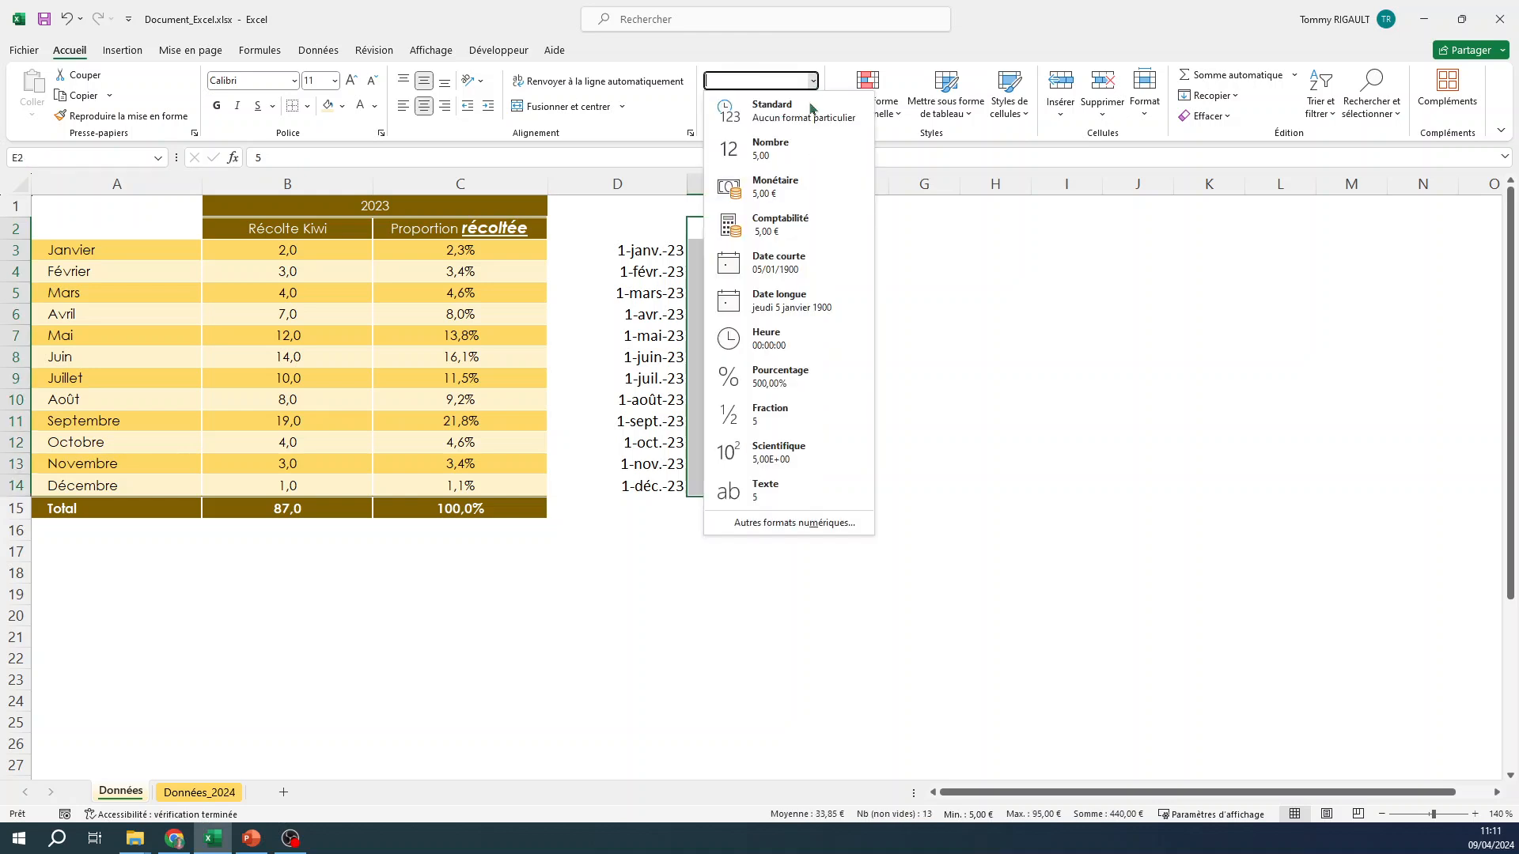
pyautogui.click(801, 184)
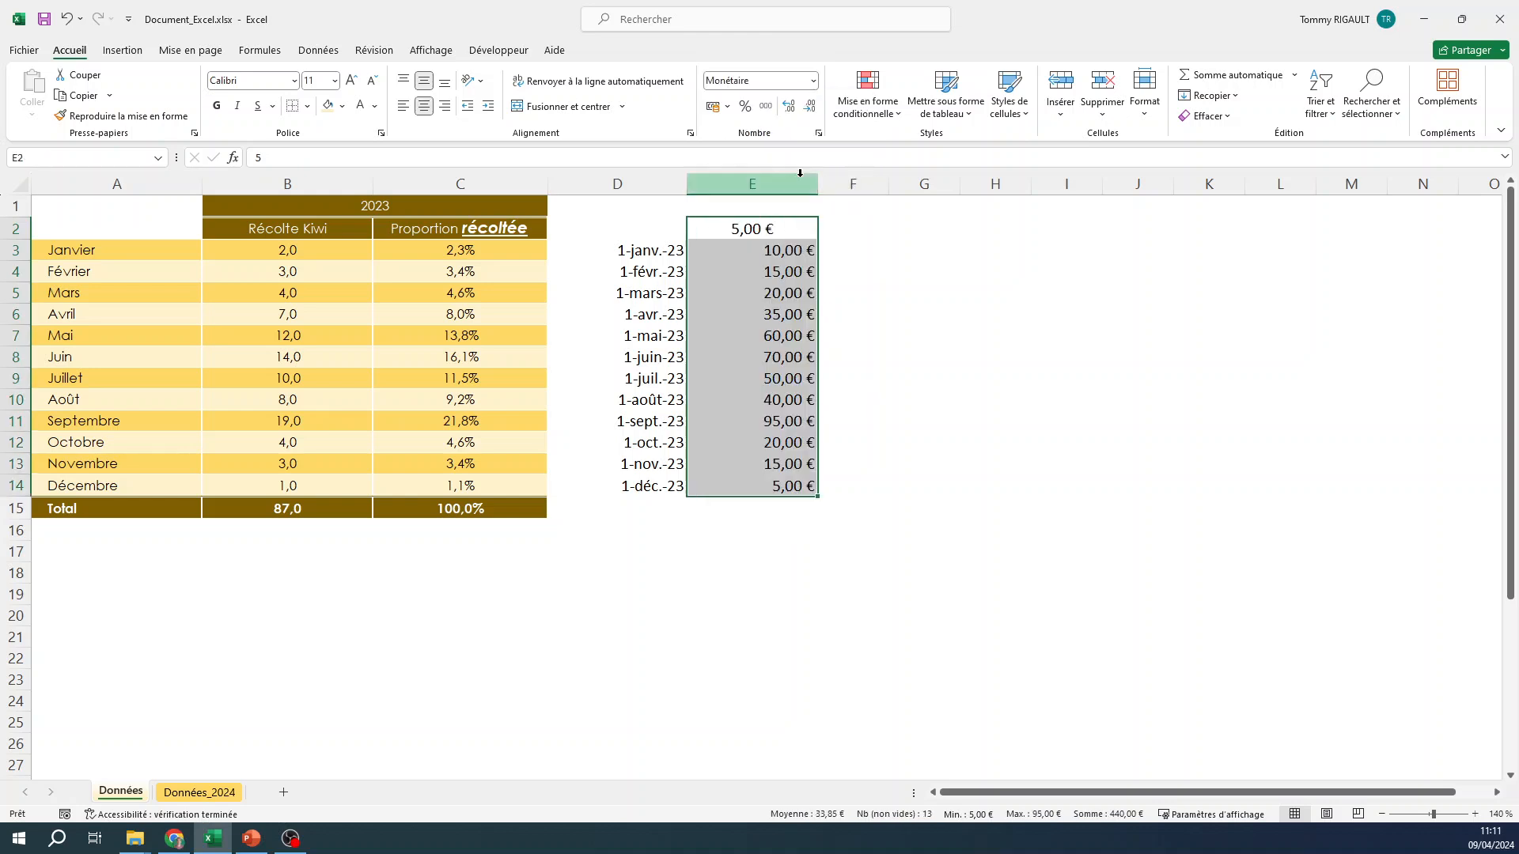
pyautogui.click(424, 106)
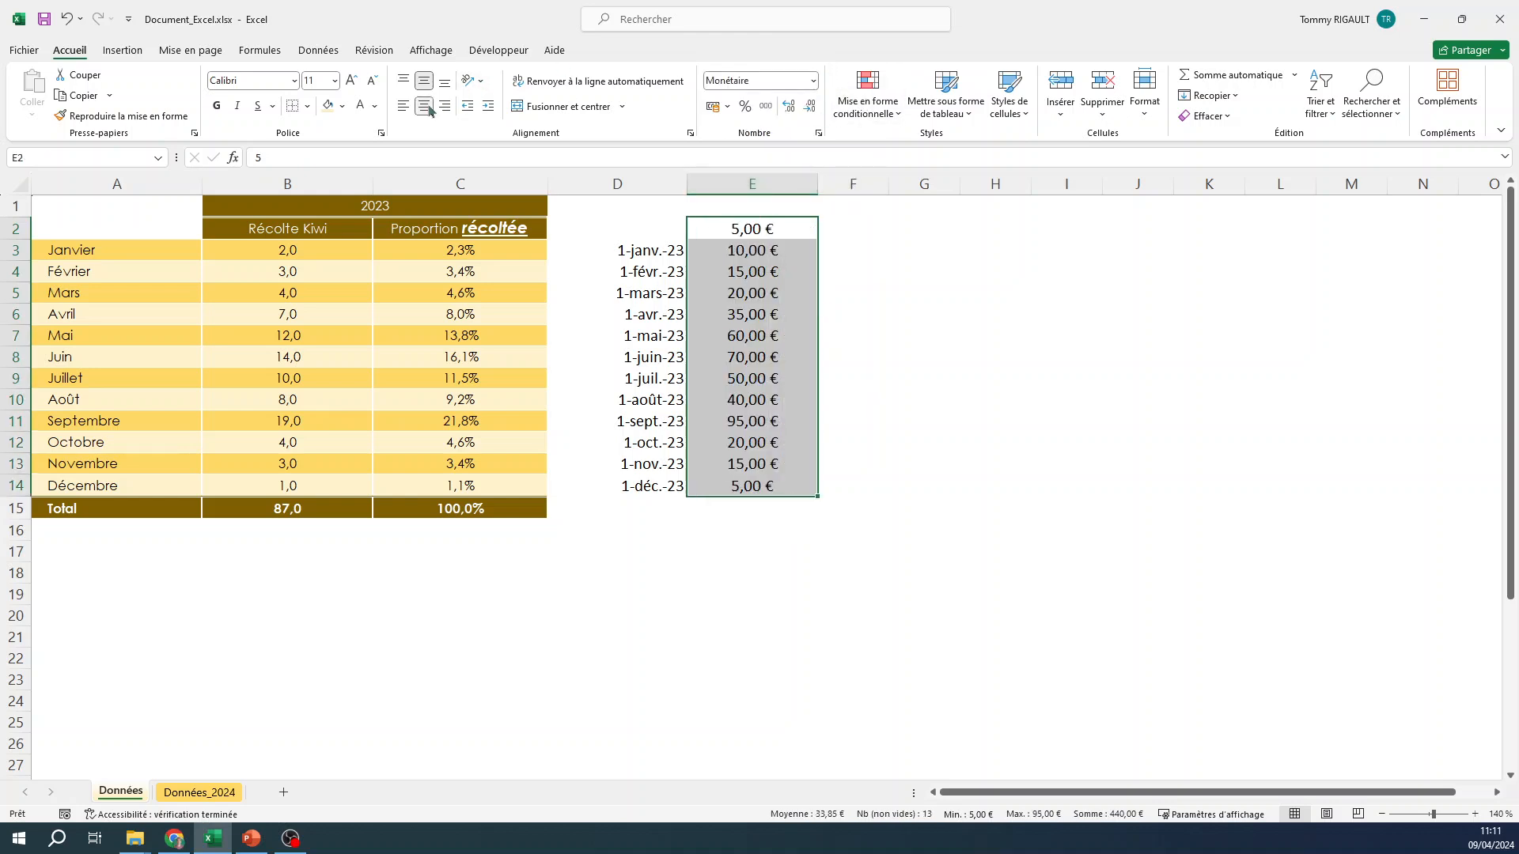
pyautogui.click(813, 80)
pyautogui.click(797, 229)
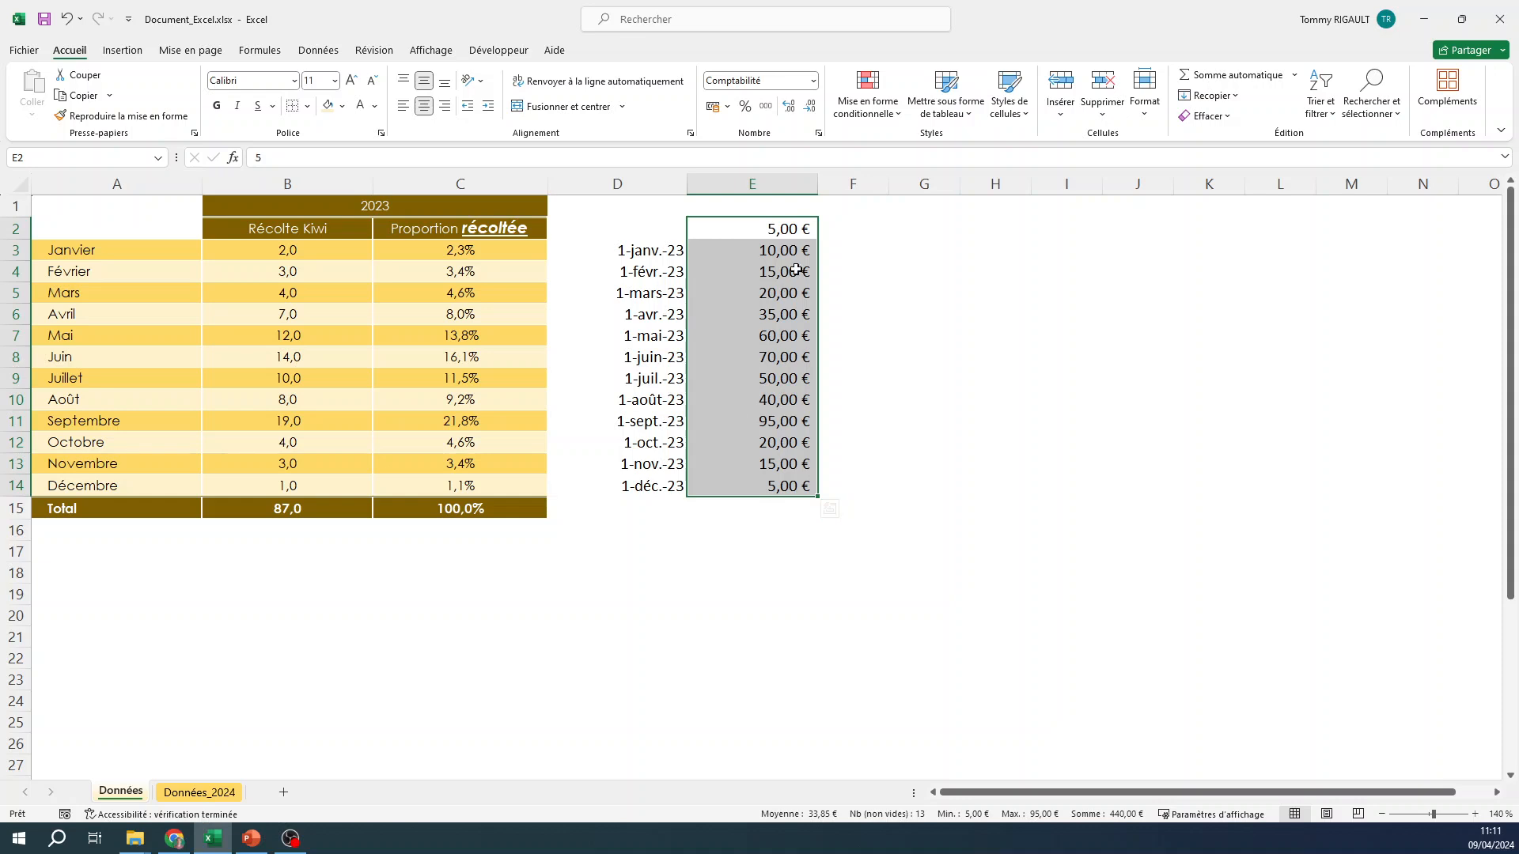
# - Format the amounts in E2:E14 as Monétaire and reduce the font size of D2:E14 to 10
pyautogui.click(814, 82)
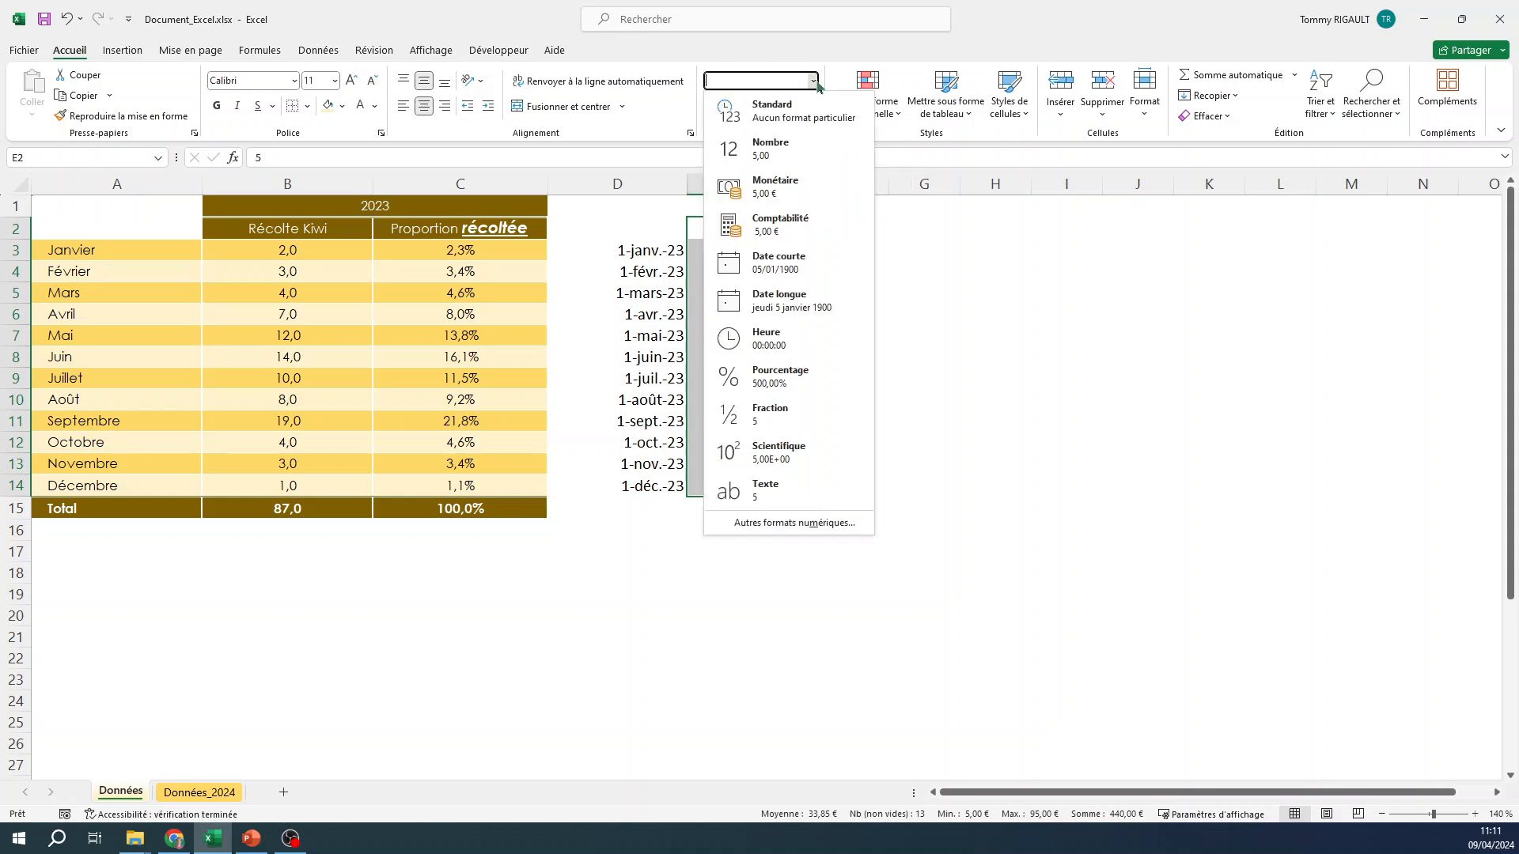
pyautogui.click(785, 187)
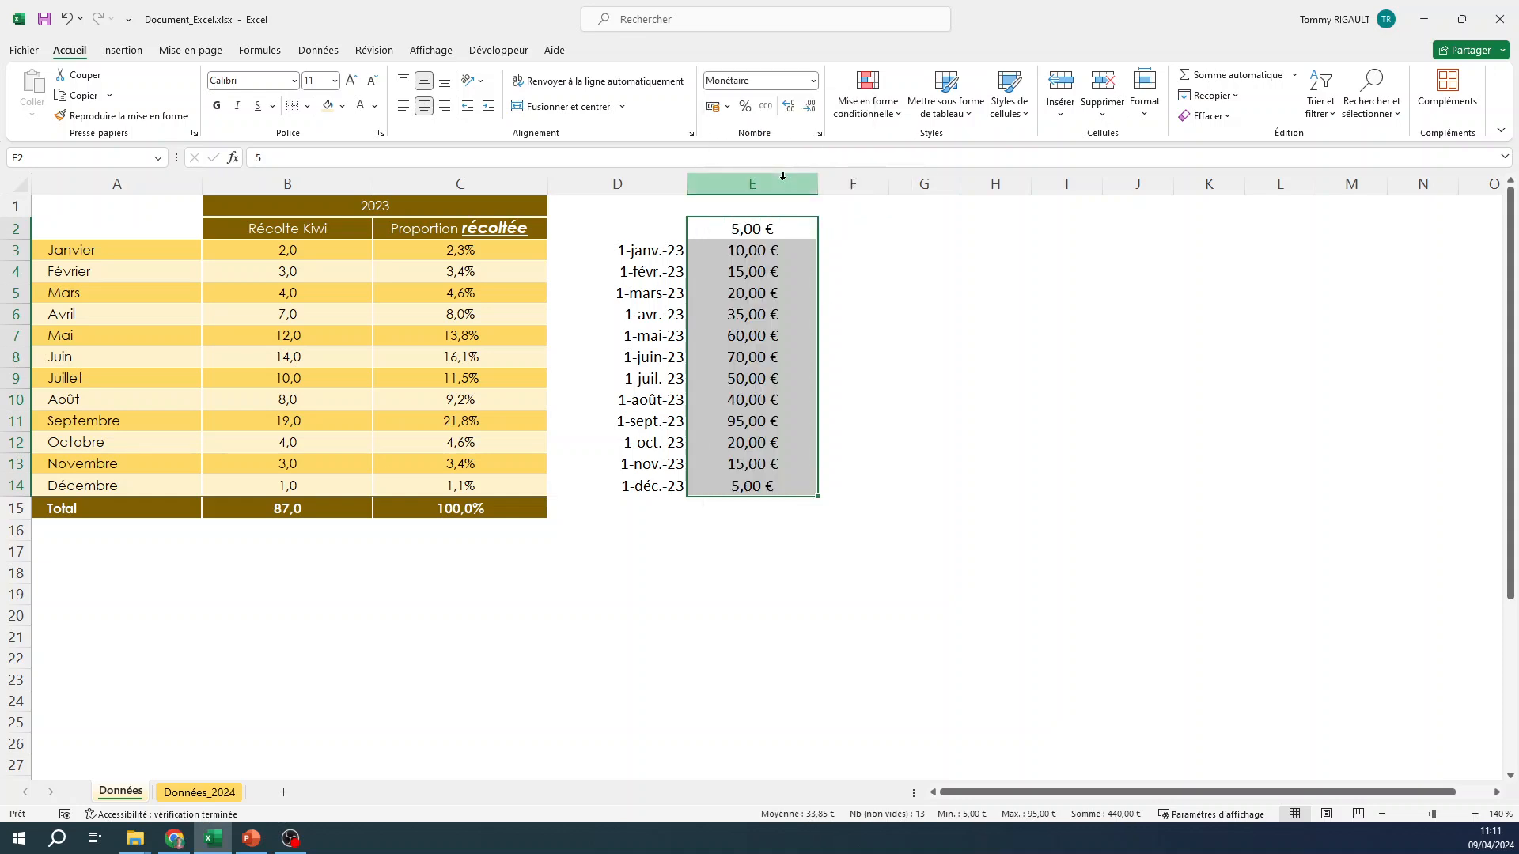
pyautogui.moveTo(644, 229); pyautogui.dragTo(767, 485)
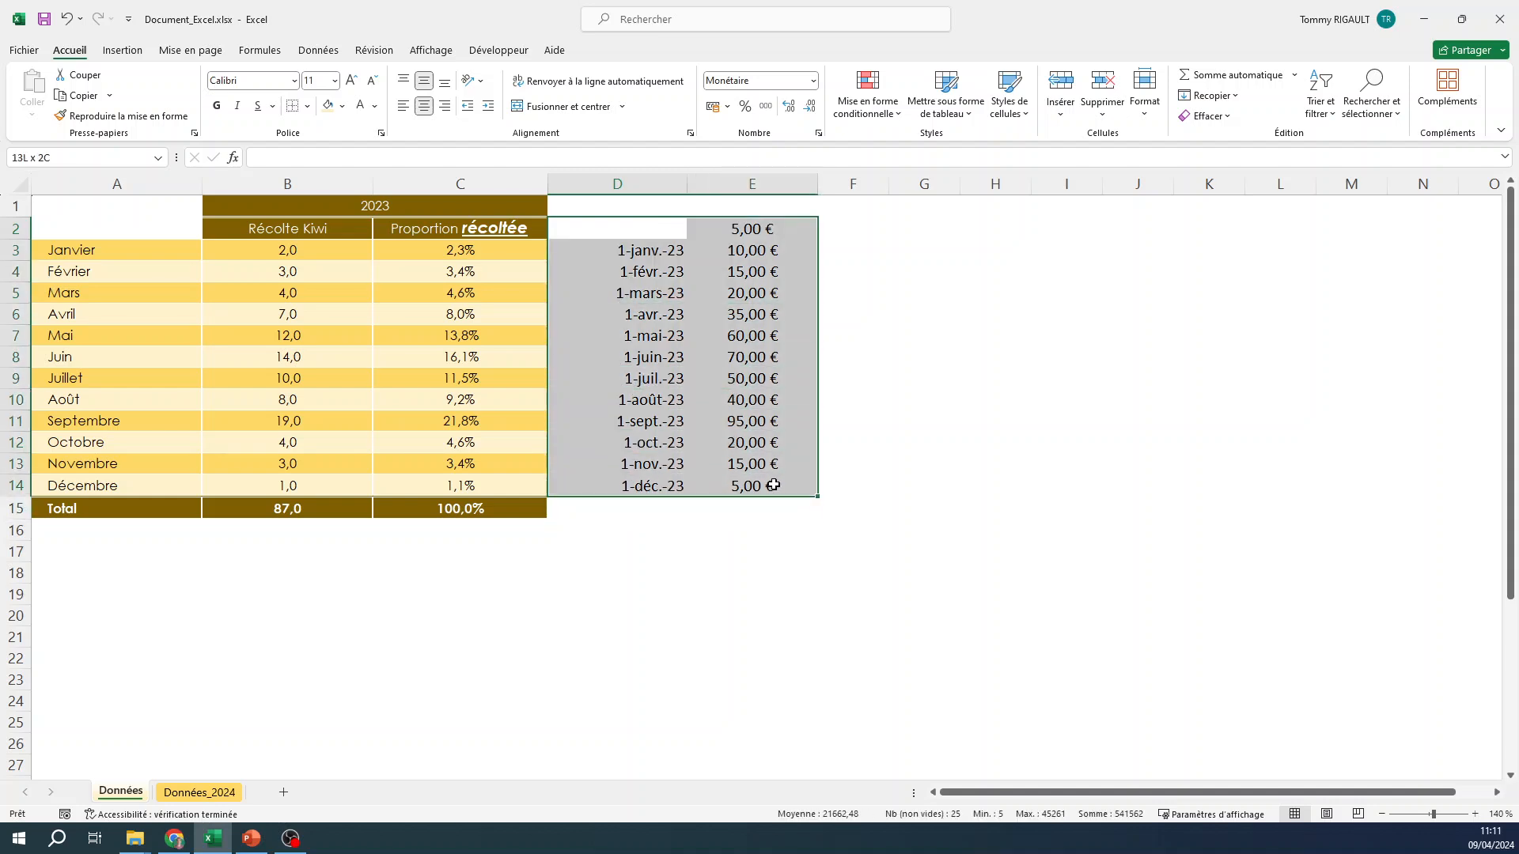
pyautogui.click(372, 81)
# - Give the unit price cell E2 a light cream fill and a dark gold font colour
pyautogui.click(771, 231)
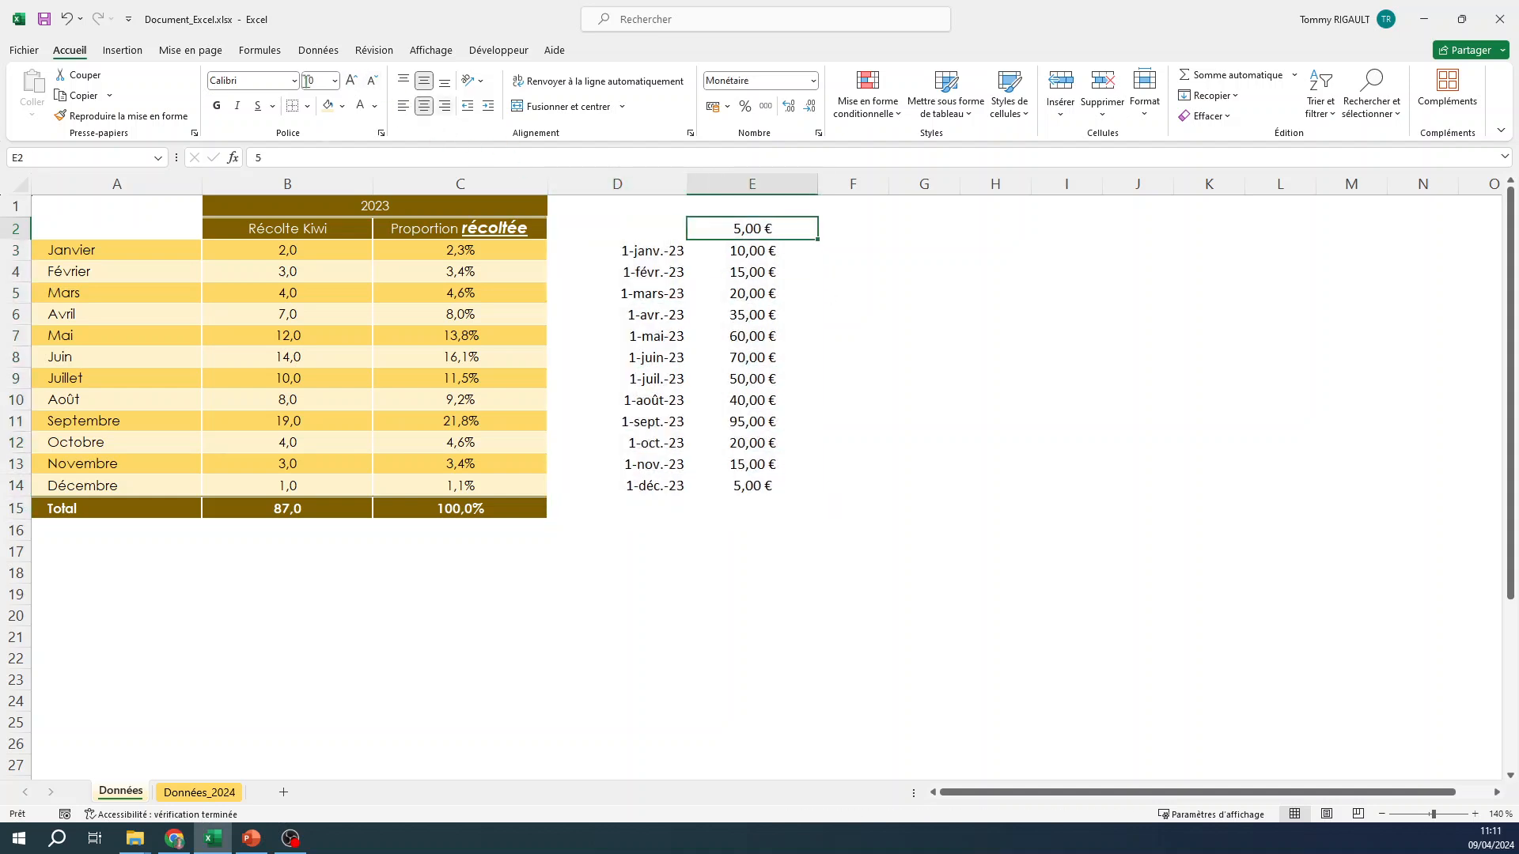
pyautogui.click(327, 105)
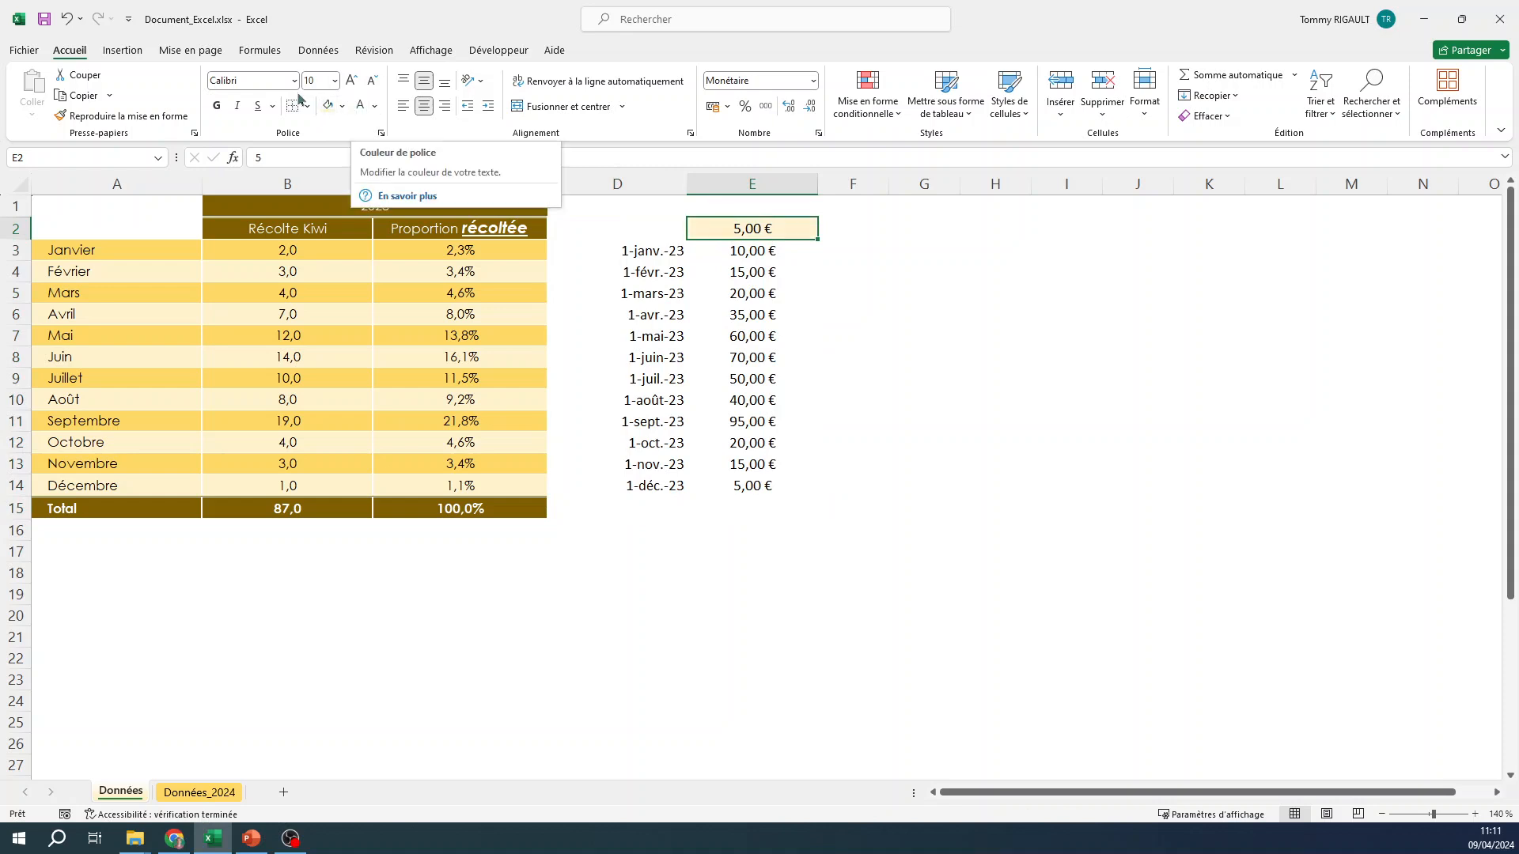
pyautogui.click(375, 106)
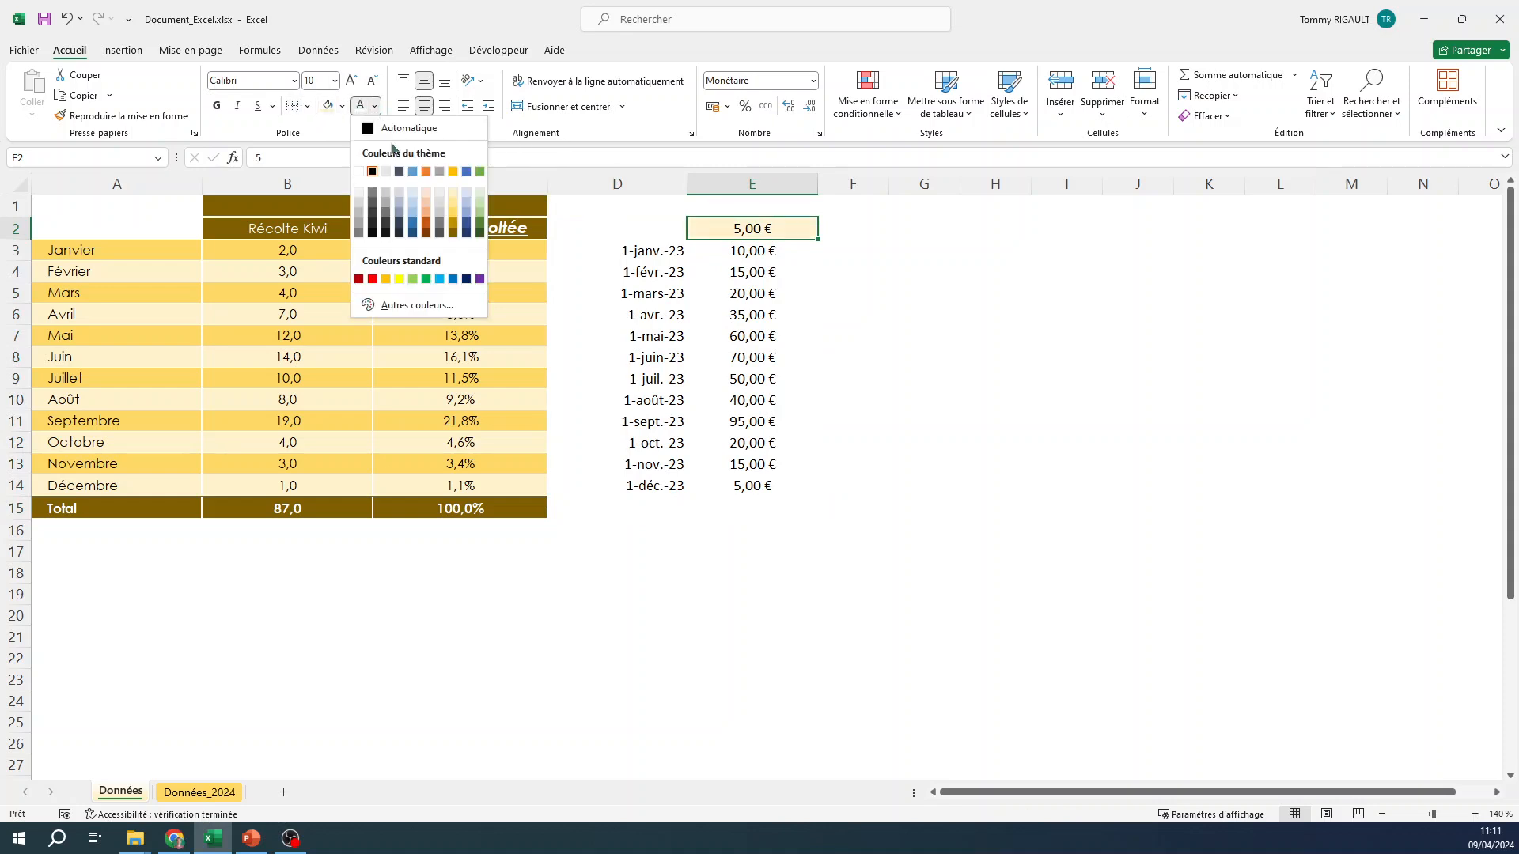
pyautogui.click(450, 219)
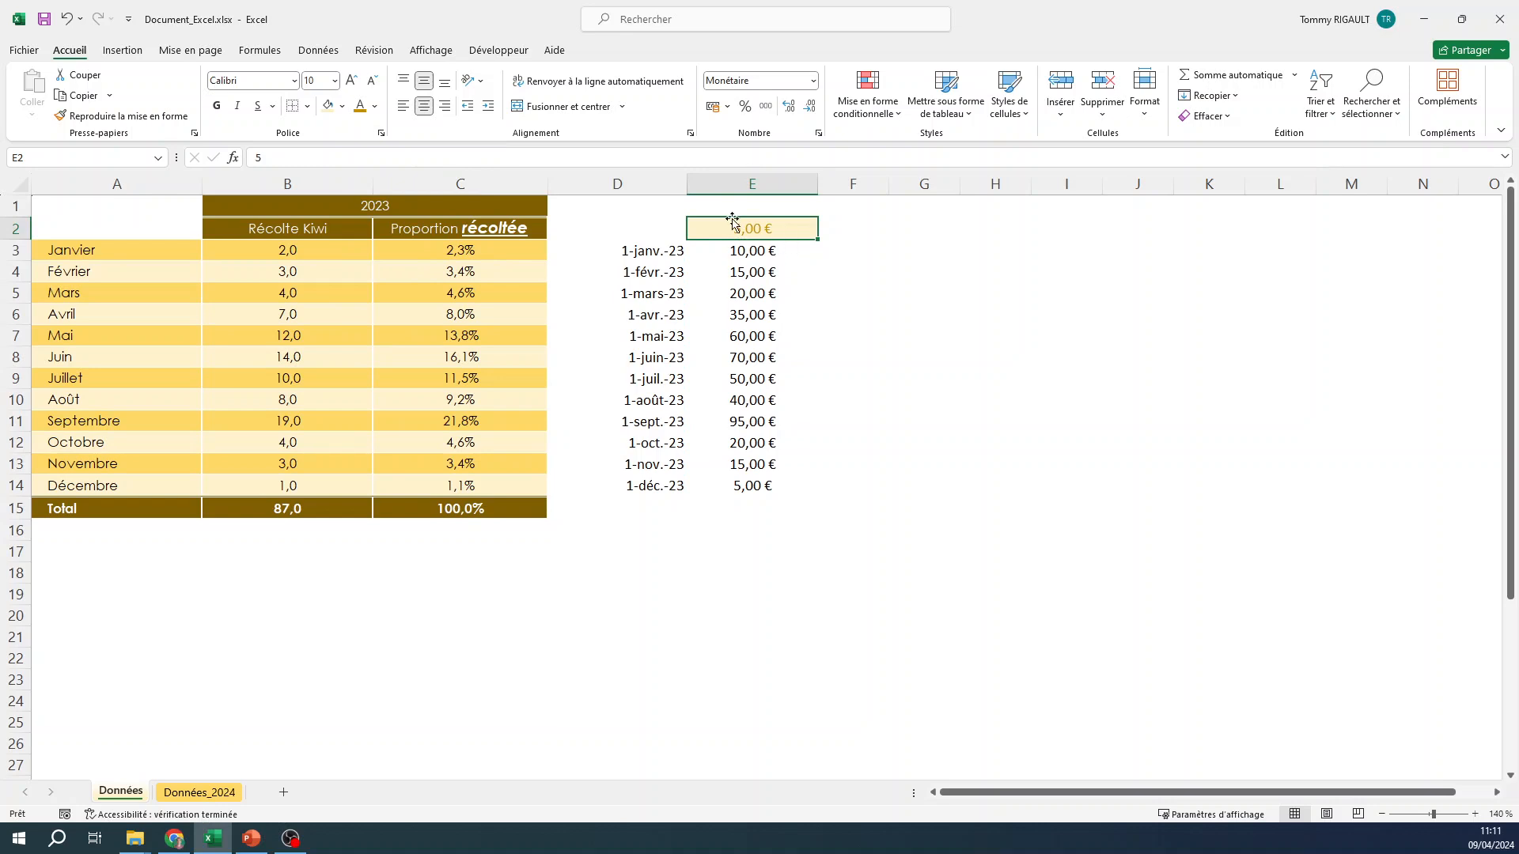
pyautogui.click(860, 286)
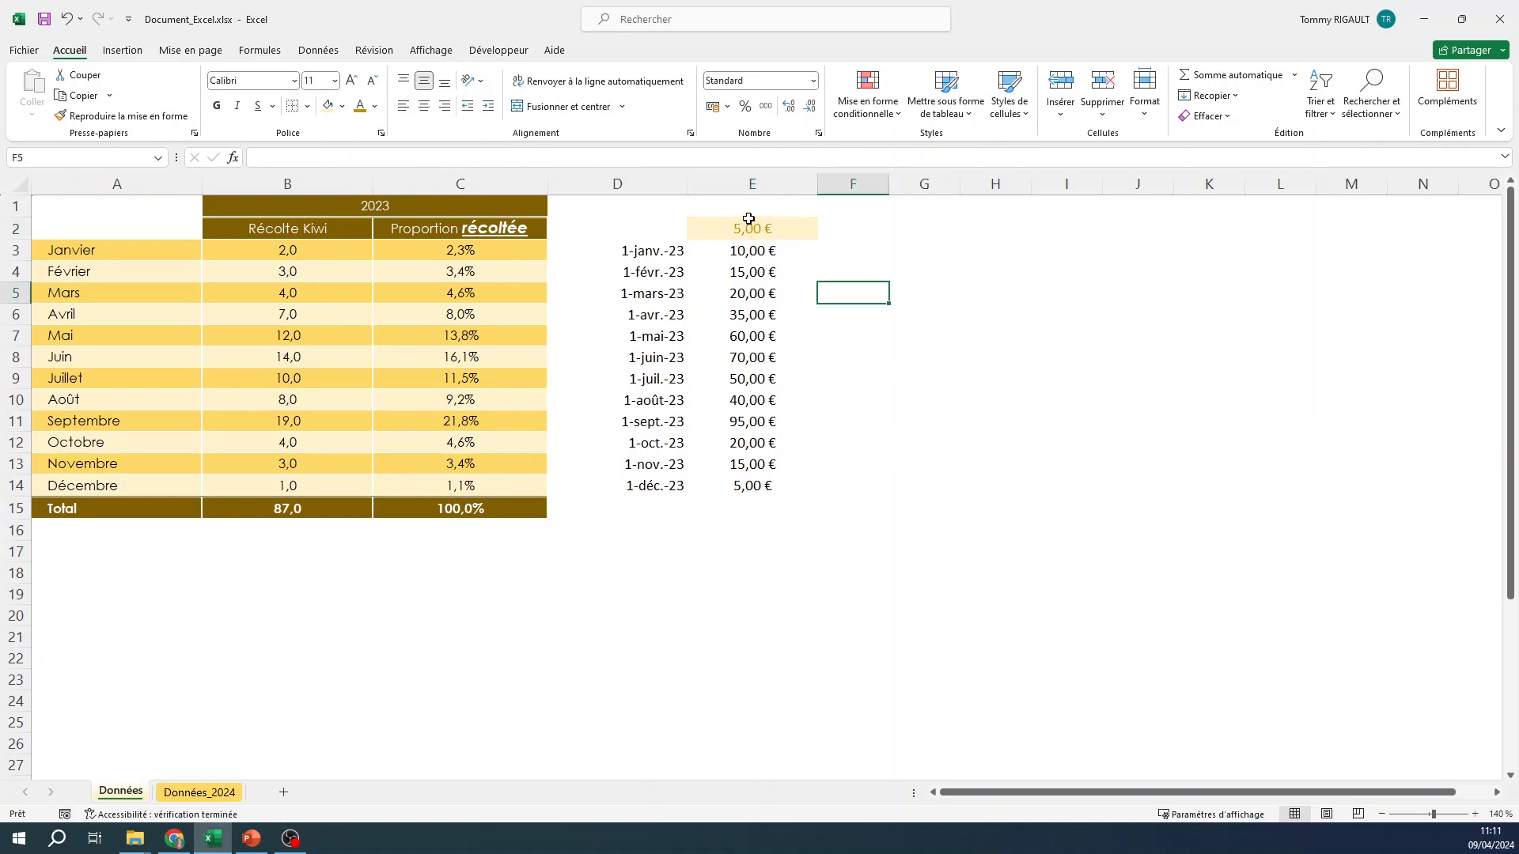
# - Add the heading "Prix au kg" in E1, centred with font size 10
pyautogui.click(745, 226)
pyautogui.click(765, 206)
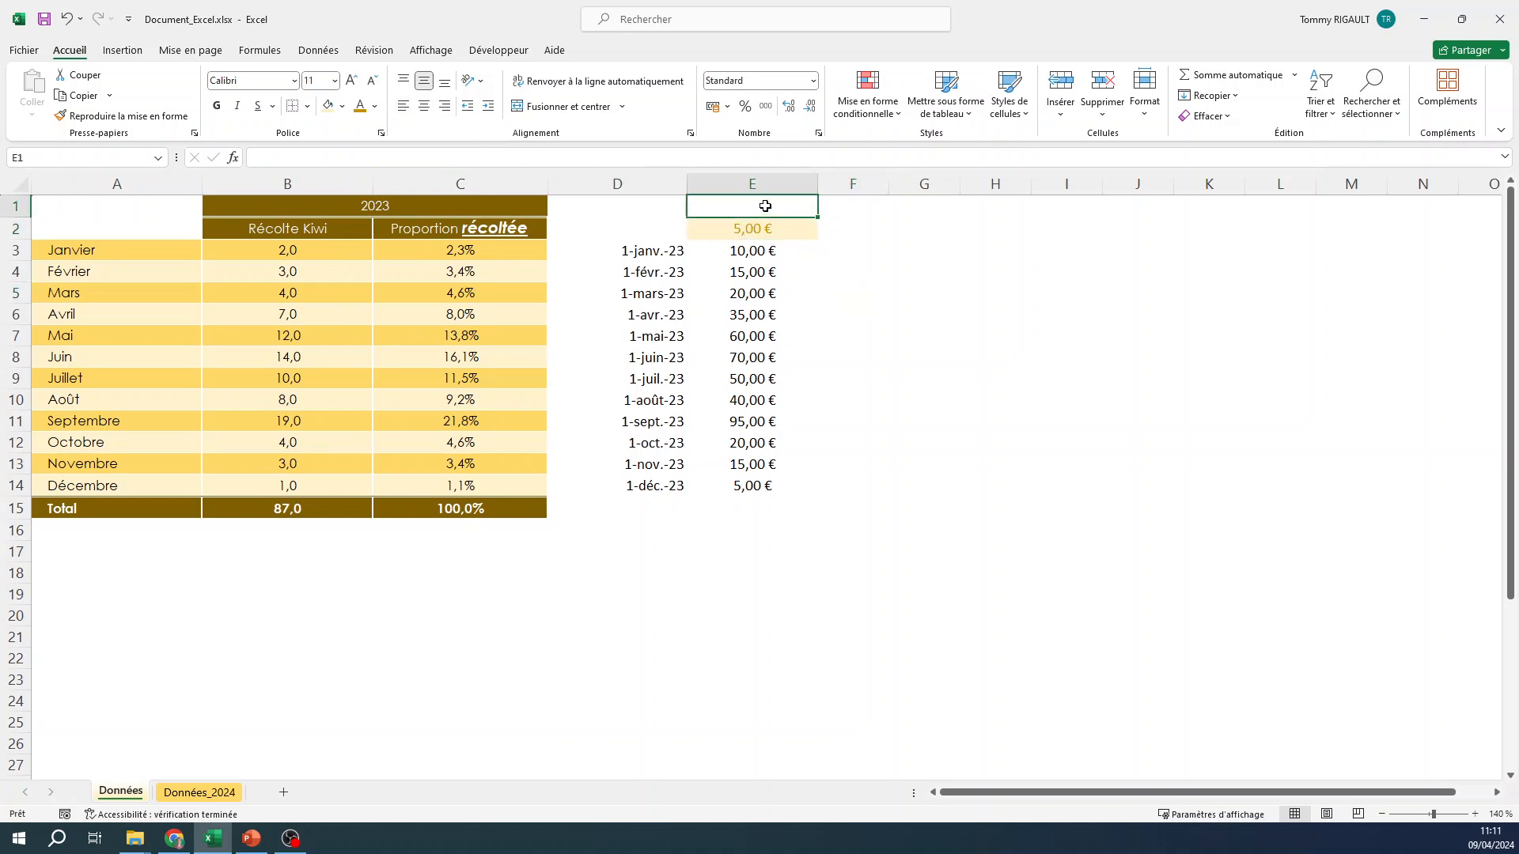
pyautogui.write('Prix au kg')
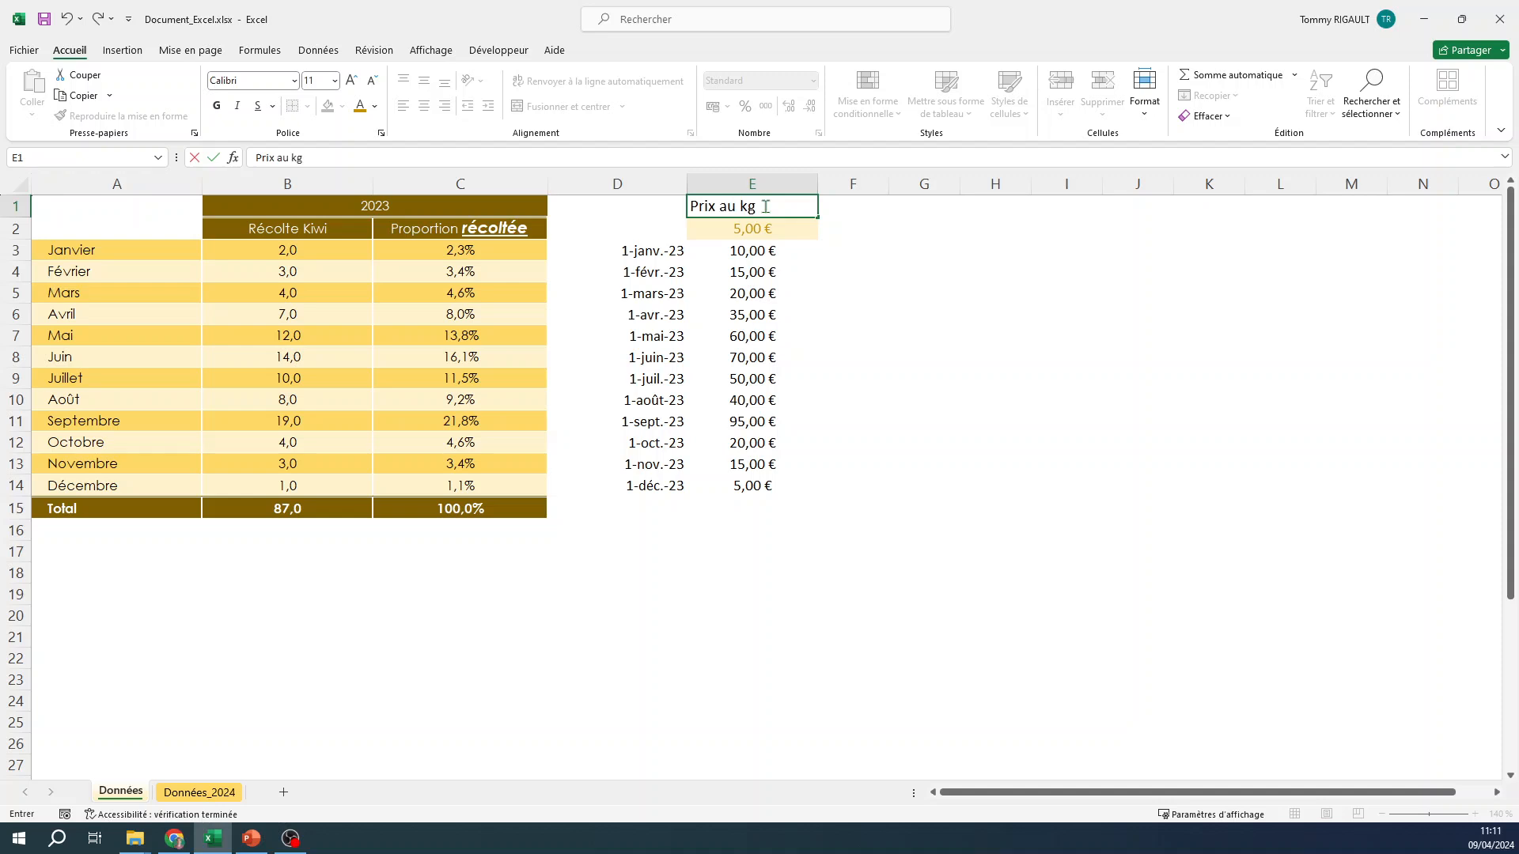
pyautogui.press('Return')
pyautogui.click(766, 206)
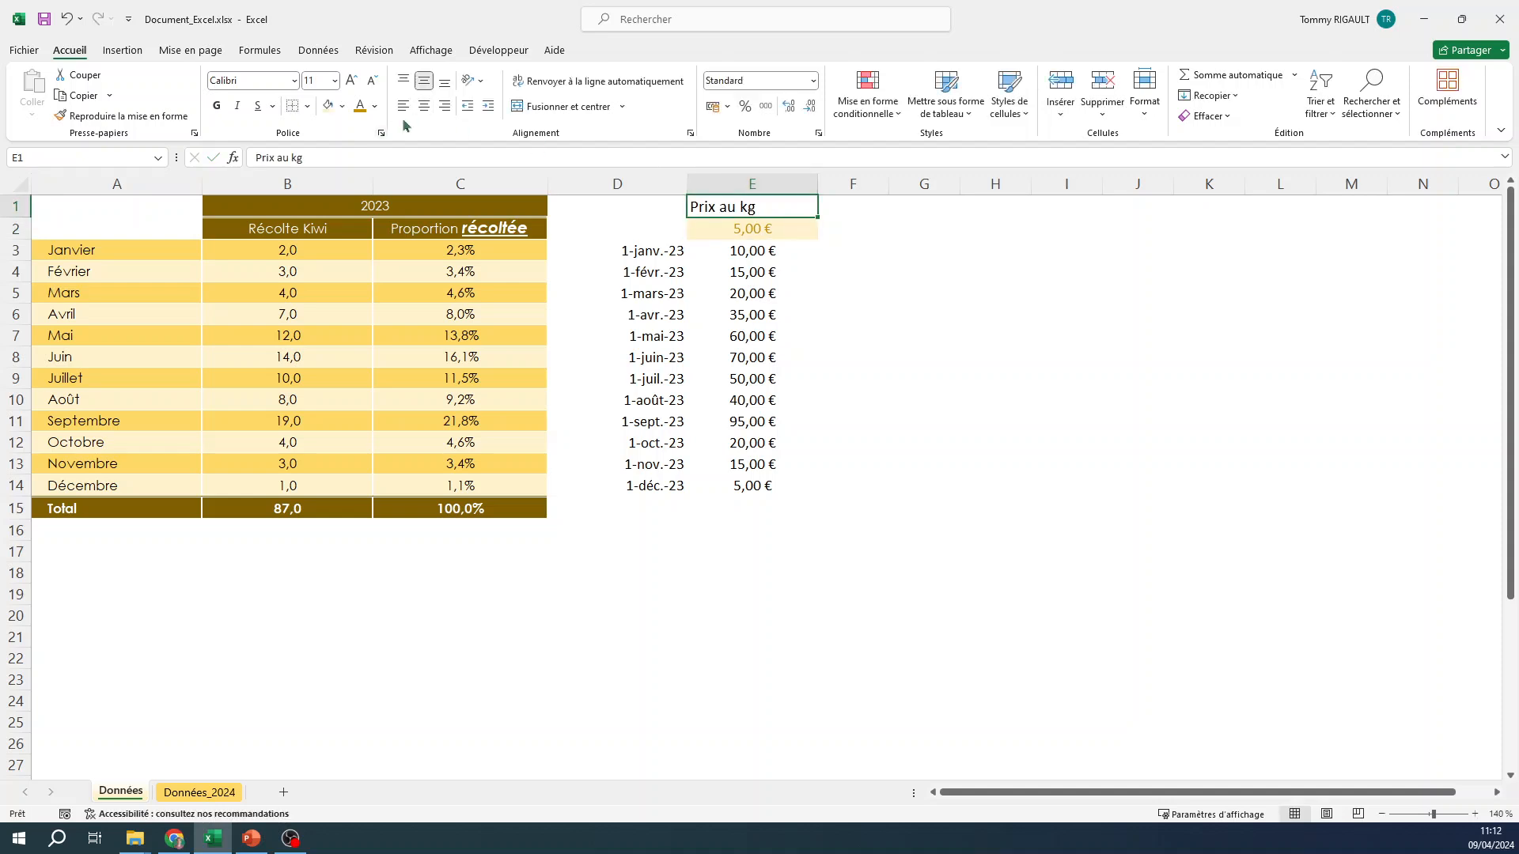
pyautogui.click(423, 106)
pyautogui.click(372, 80)
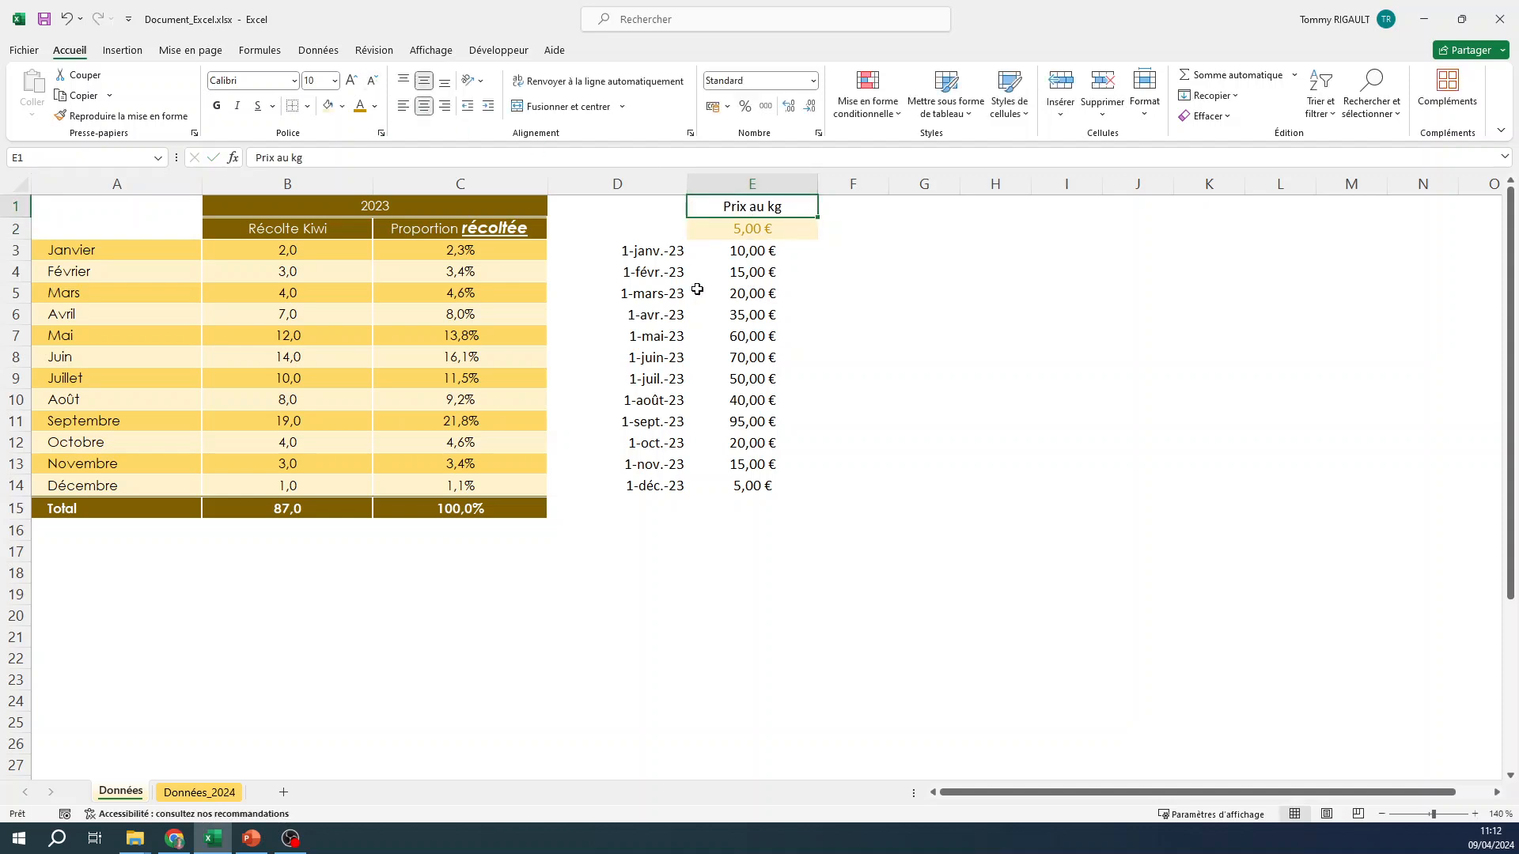
# - Review the available number formats and the month, harvest, proportion, date and amount columns they apply to
pyautogui.click(742, 254)
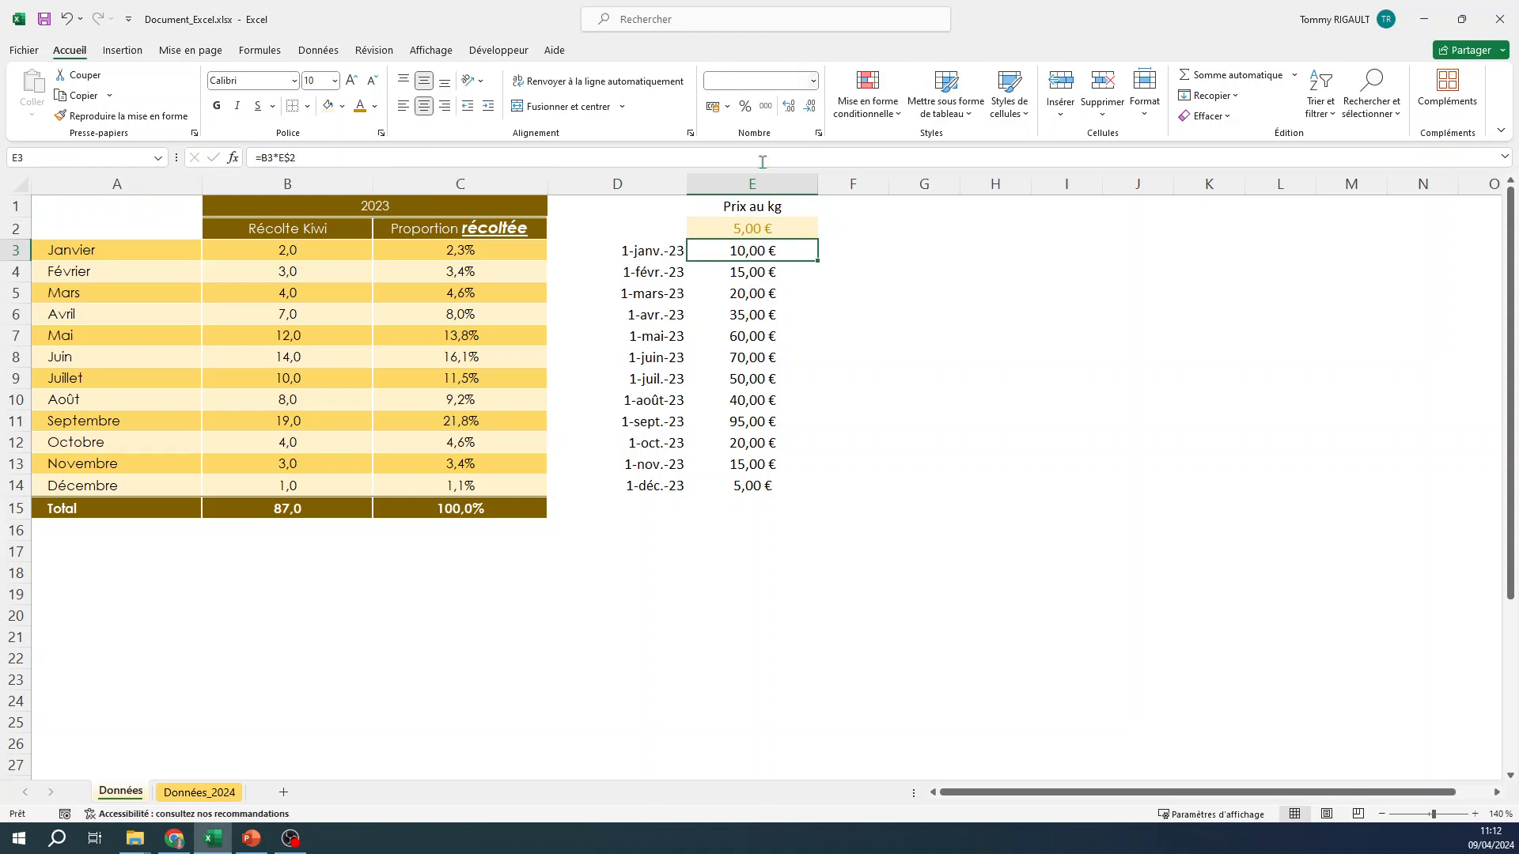
pyautogui.moveTo(757, 253); pyautogui.dragTo(745, 484)
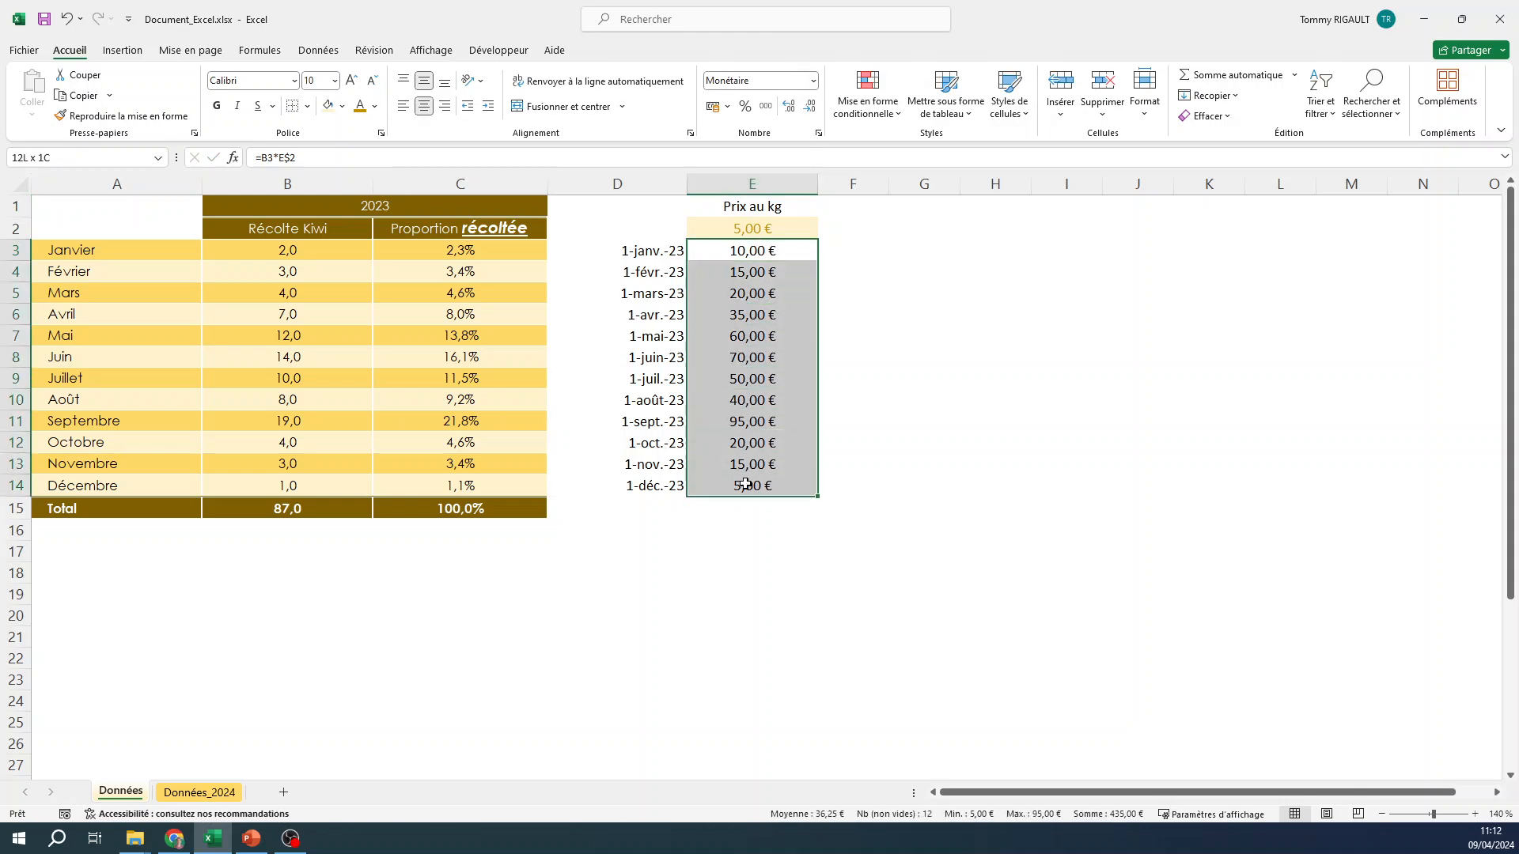
pyautogui.click(813, 81)
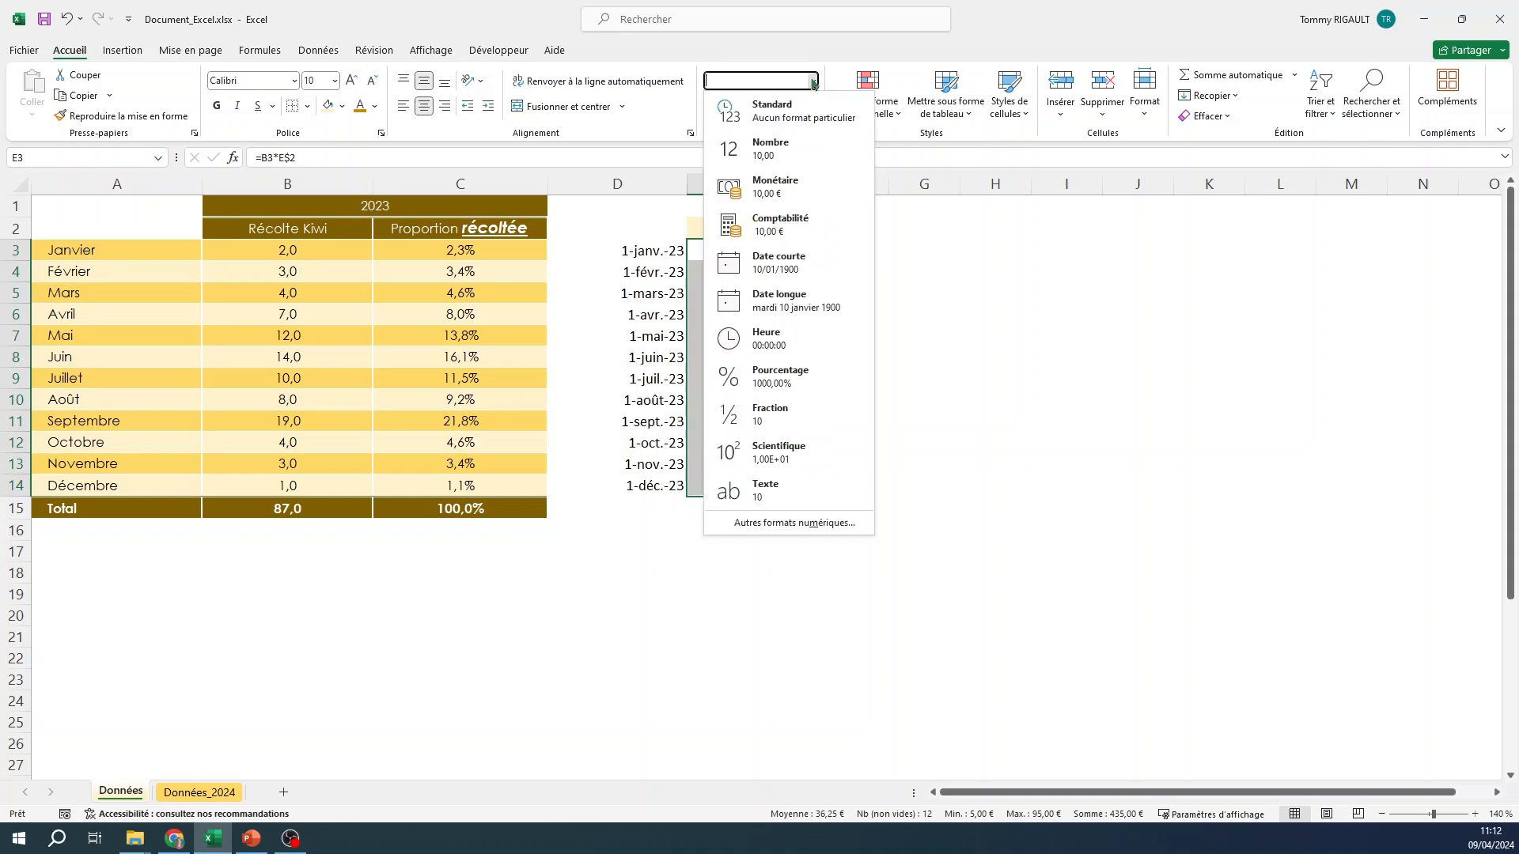
pyautogui.click(942, 291)
pyautogui.moveTo(154, 254); pyautogui.dragTo(125, 515)
pyautogui.moveTo(327, 248); pyautogui.dragTo(339, 528)
pyautogui.moveTo(485, 247); pyautogui.dragTo(482, 512)
pyautogui.moveTo(636, 250); pyautogui.dragTo(660, 487)
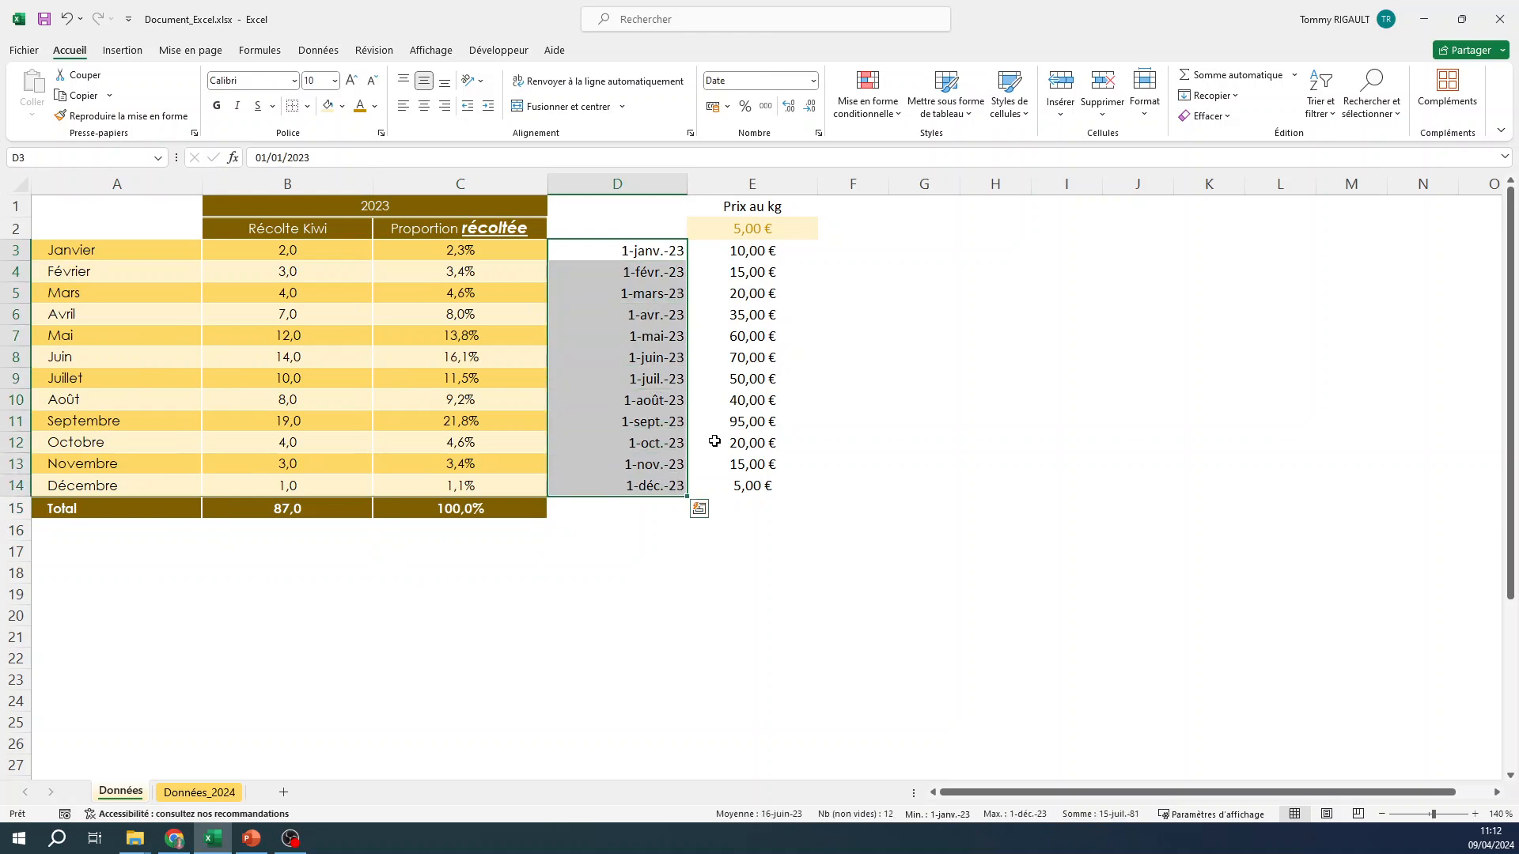
pyautogui.moveTo(752, 250); pyautogui.dragTo(752, 486)
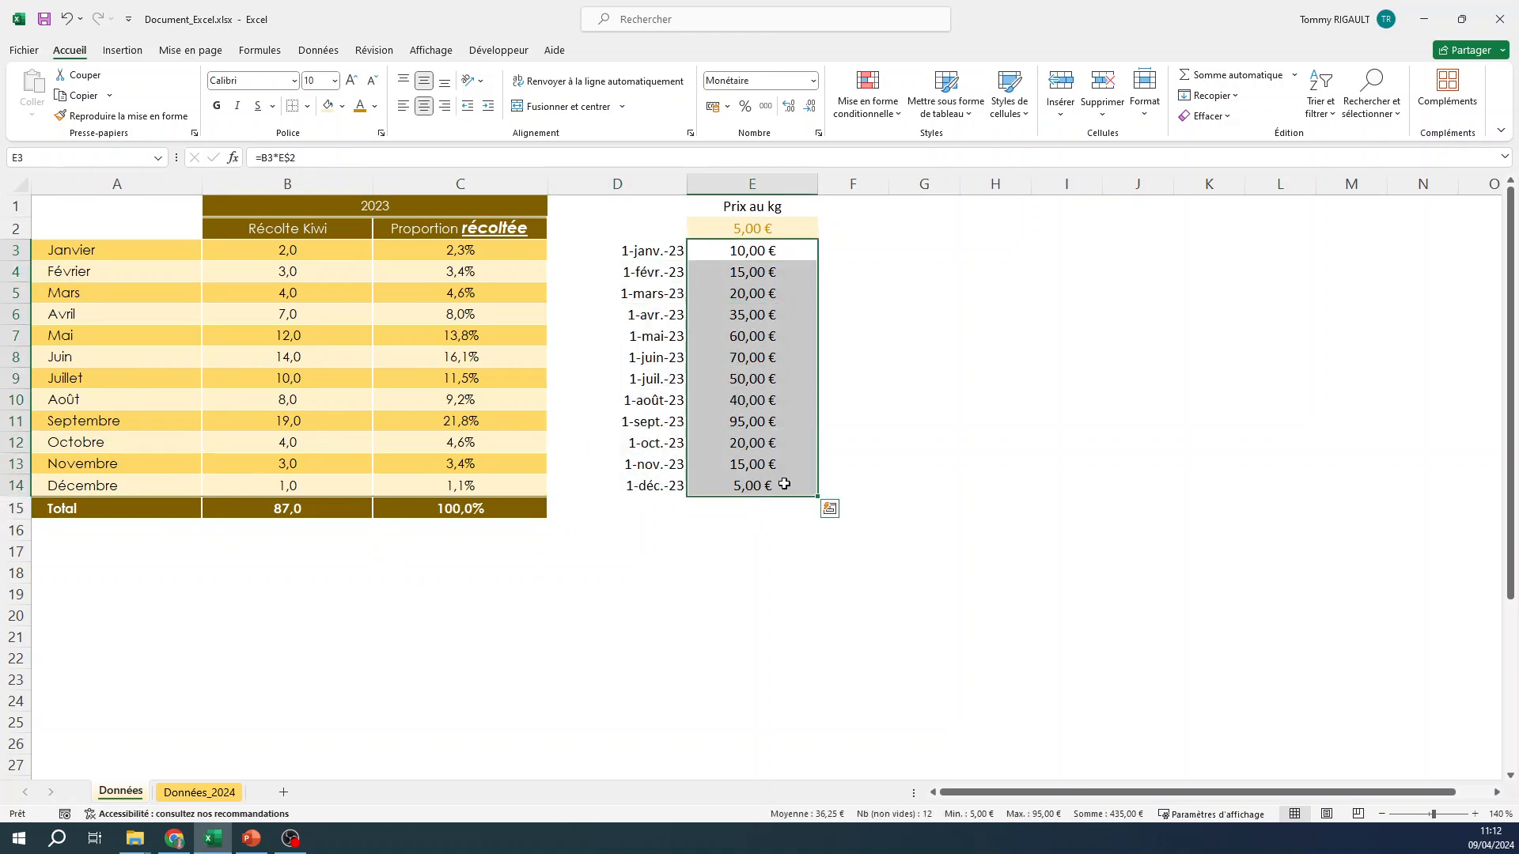
# - Examine the other number formats, accounting currency choices and Monétaire symbol list for E3:E14, leaving the format settings without applying changes
pyautogui.click(813, 81)
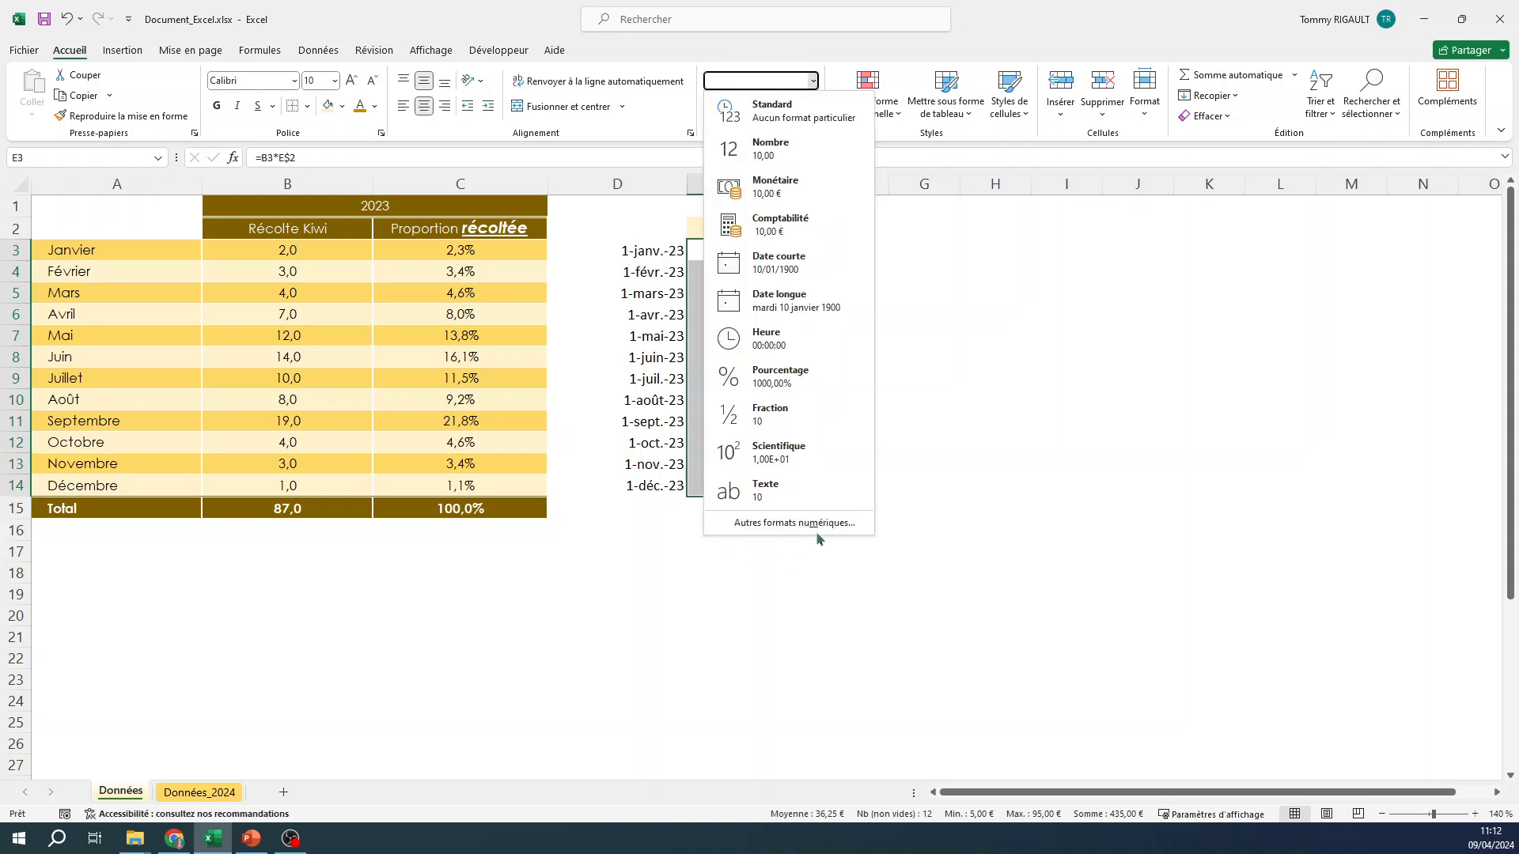
pyautogui.click(909, 399)
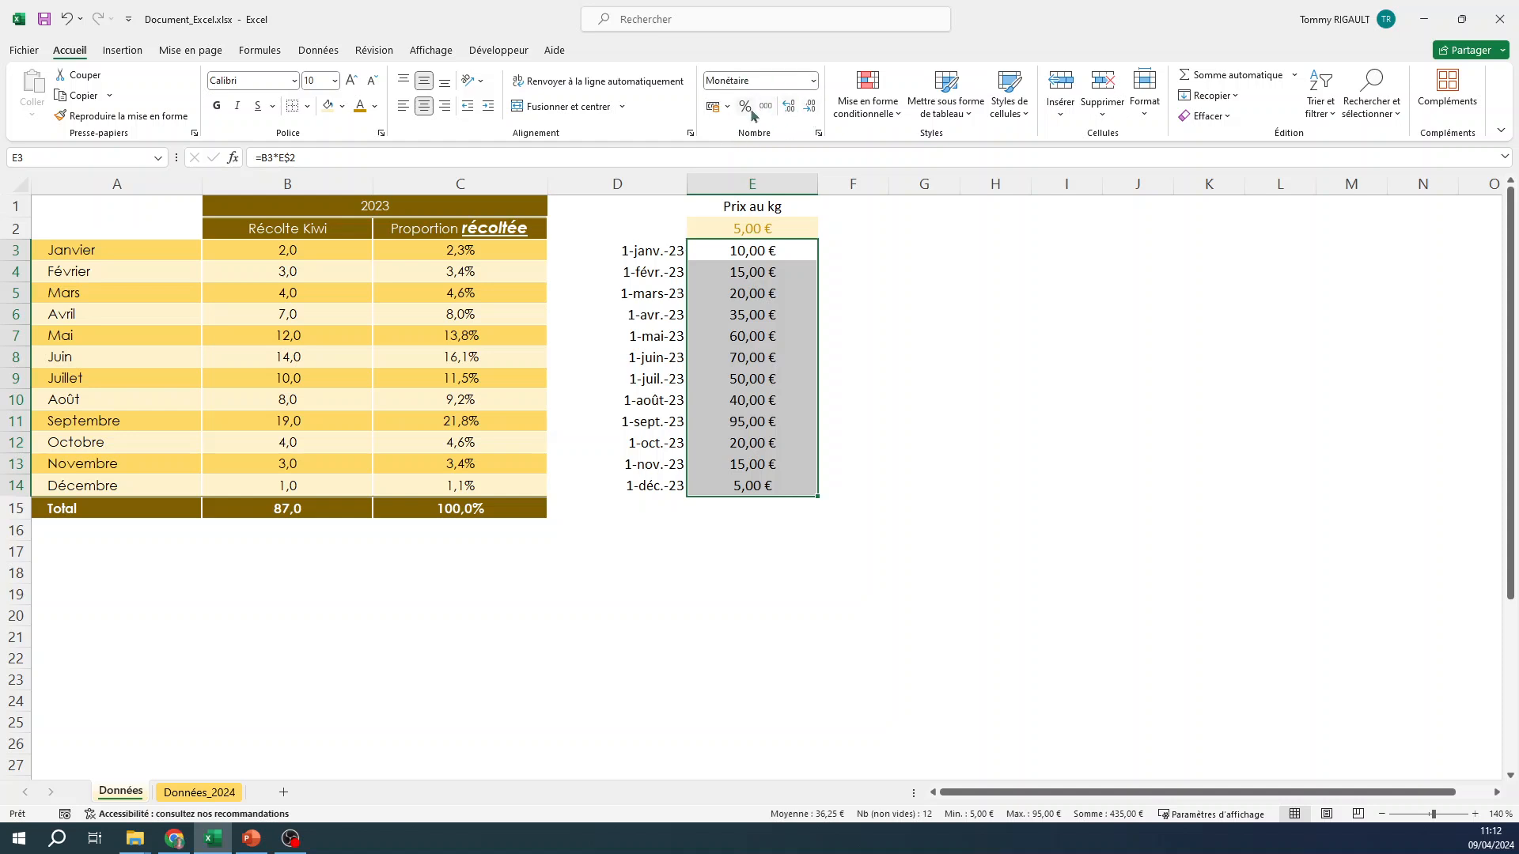
pyautogui.click(727, 109)
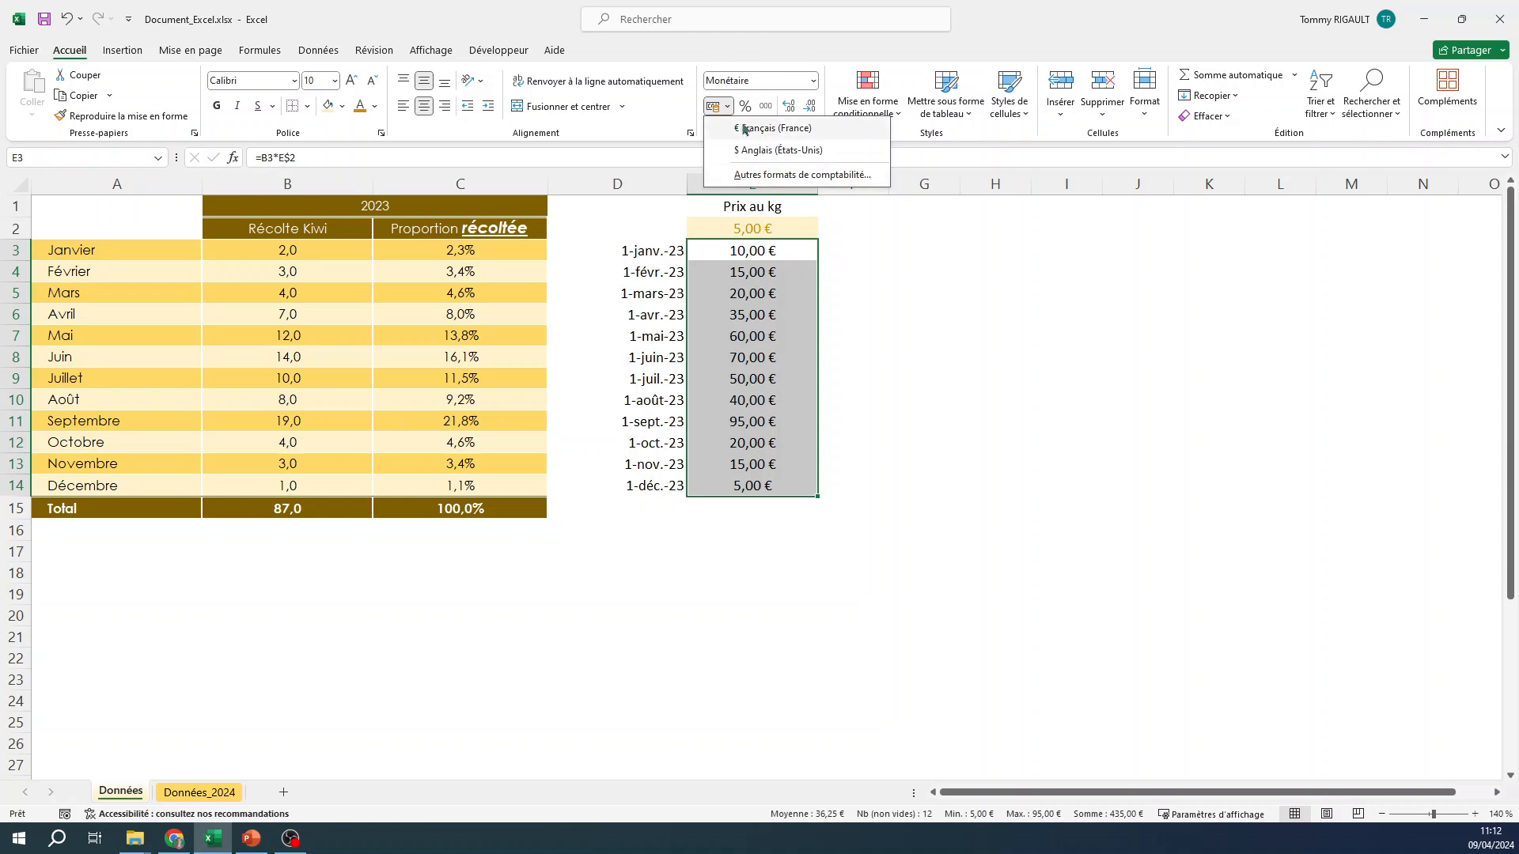
pyautogui.click(813, 82)
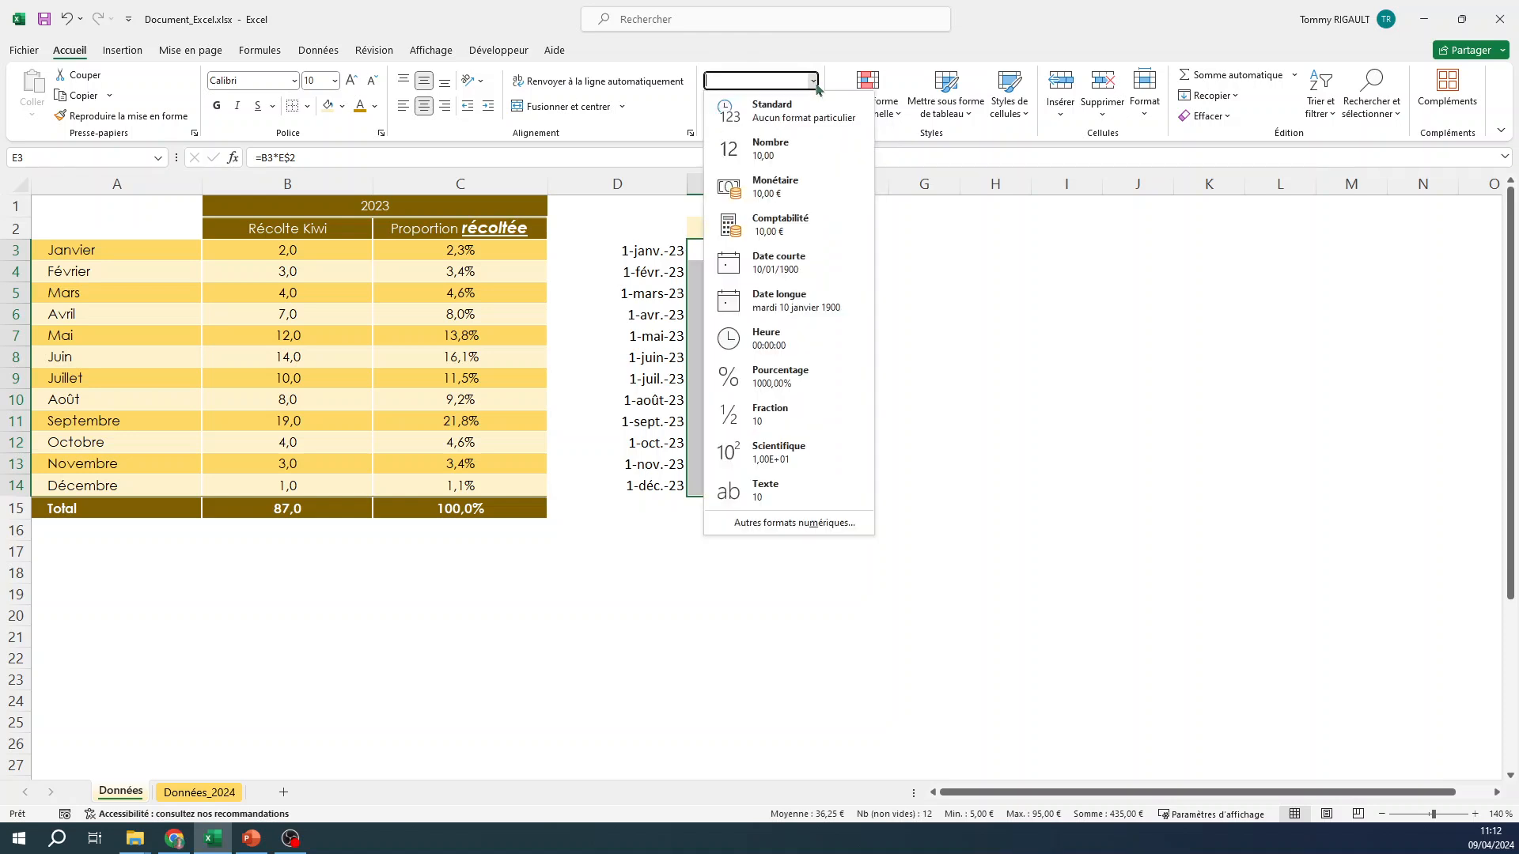
pyautogui.click(789, 523)
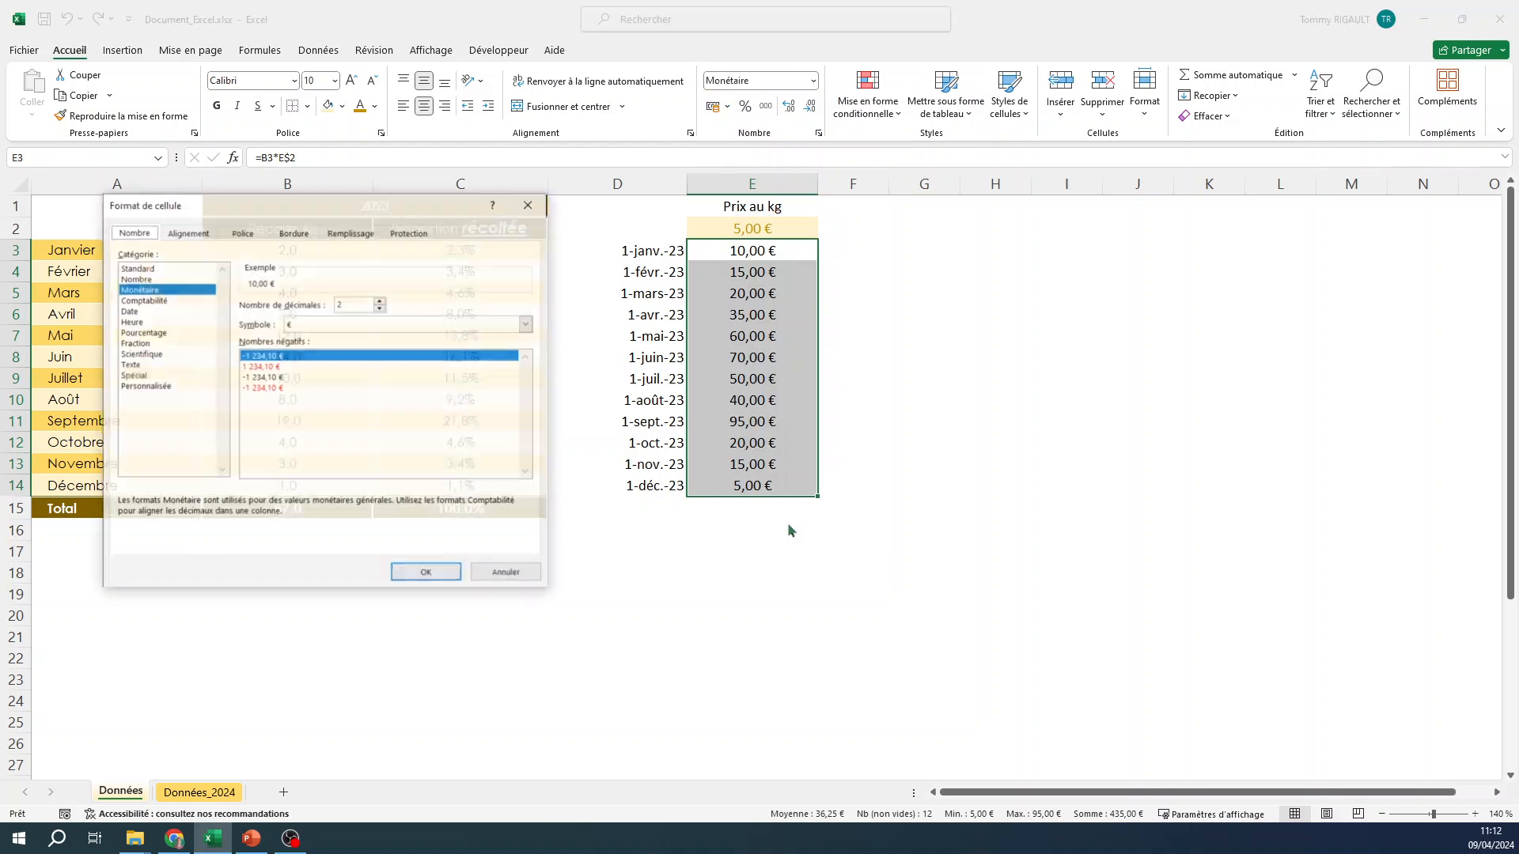
pyautogui.click(310, 322)
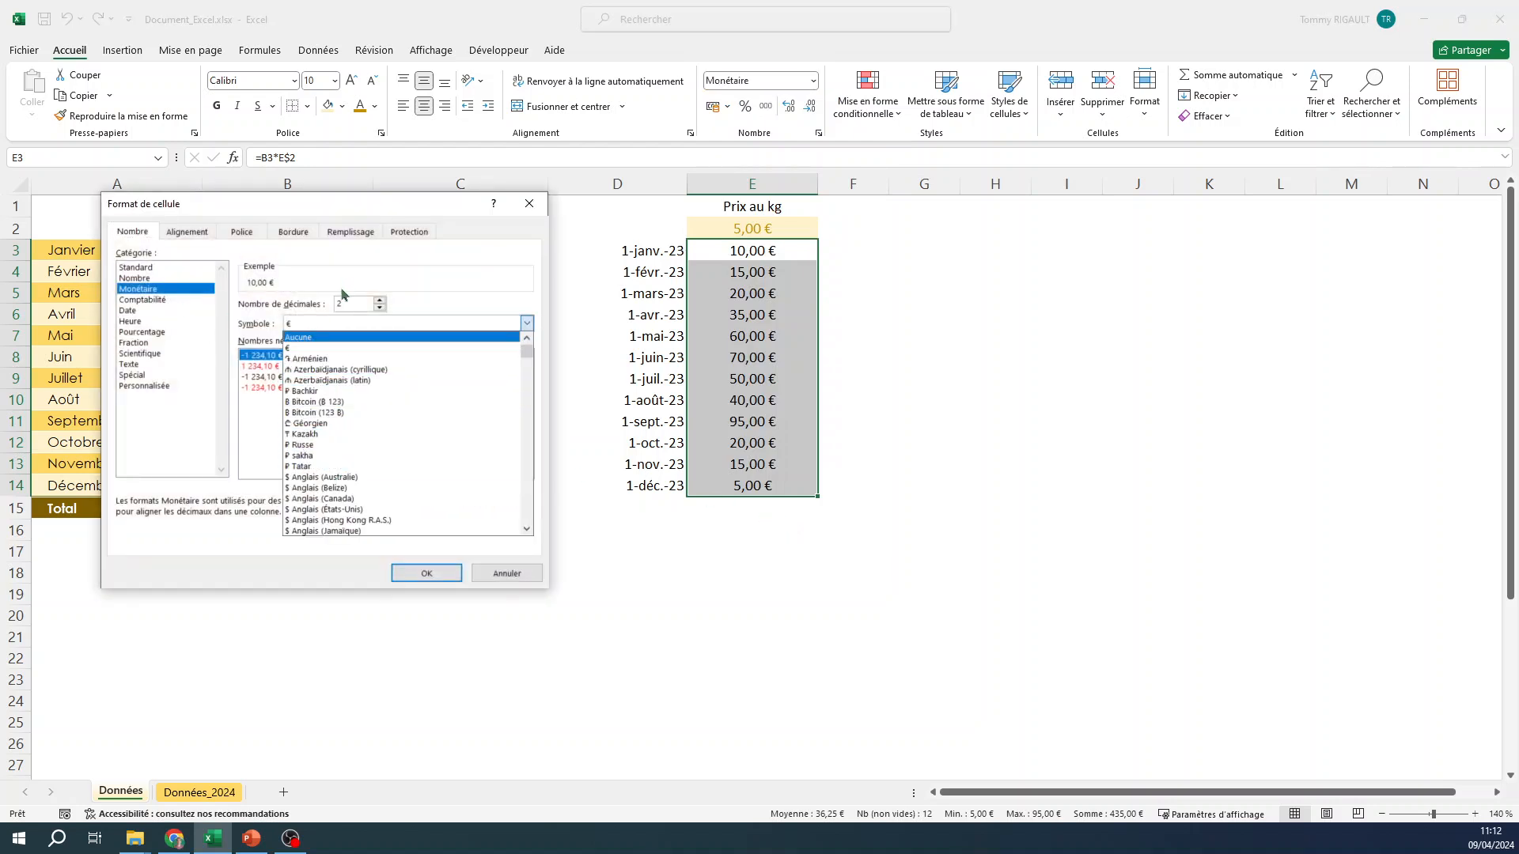
pyautogui.moveTo(527, 350)
pyautogui.mouseDown()
pyautogui.moveTo(544, 399)
pyautogui.moveTo(547, 338)
pyautogui.mouseUp()
pyautogui.click(506, 294)
pyautogui.click(535, 205)
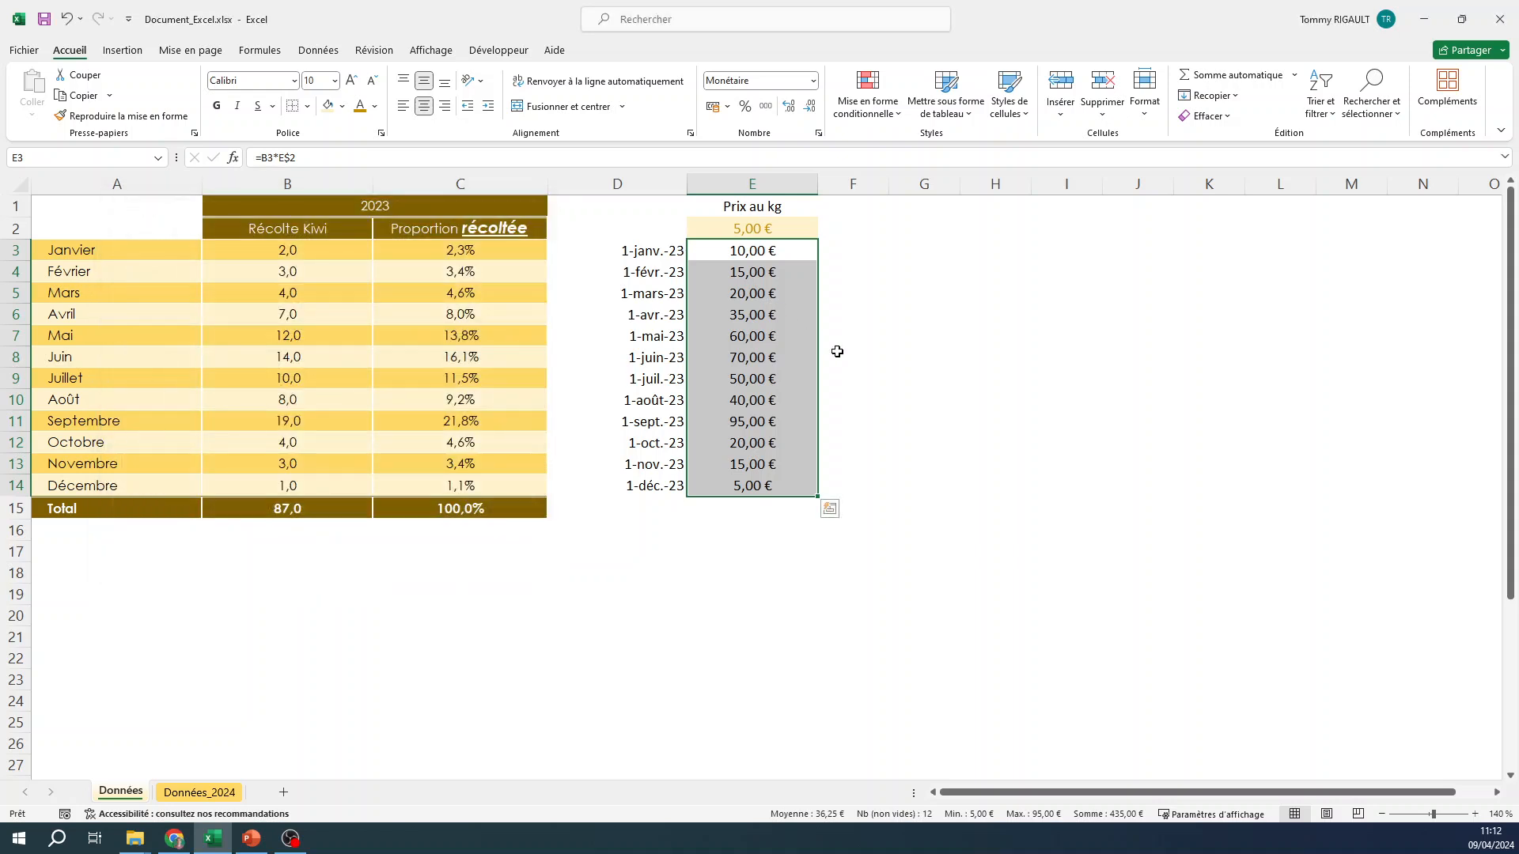